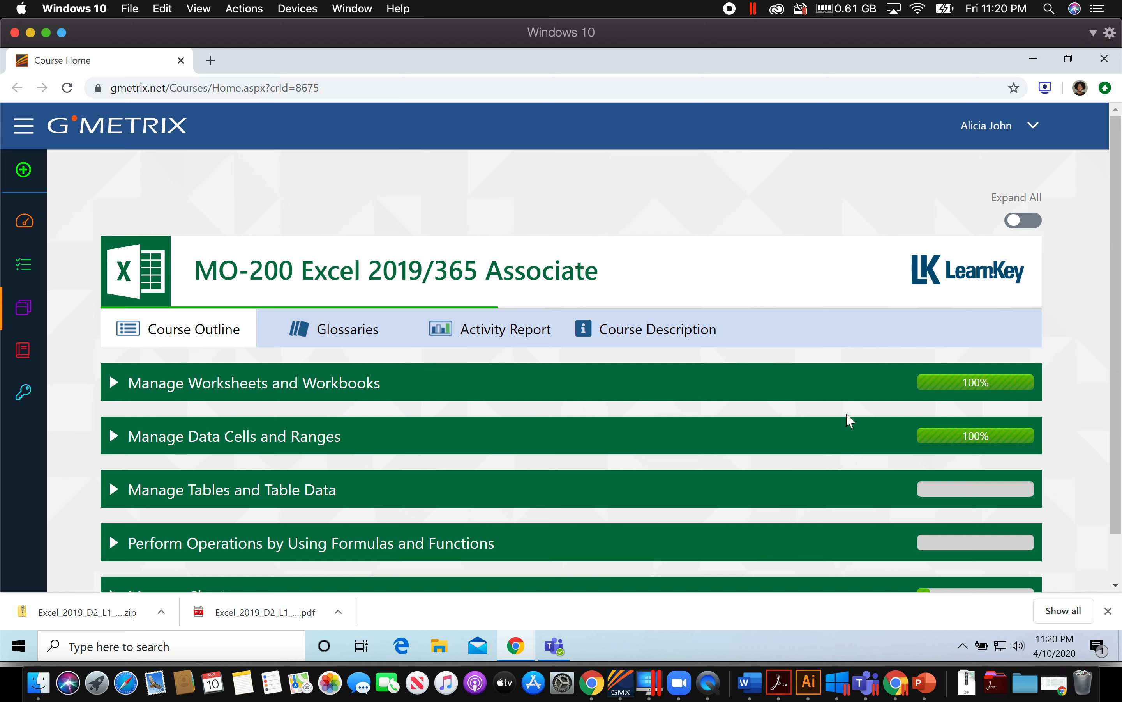
Download the Student Workbook and Follow Along Files for Lesson 1 of Manage Data Cells and Ranges, and dismiss the downloads bar.
click(268, 445)
scroll(313, 441, down, 3)
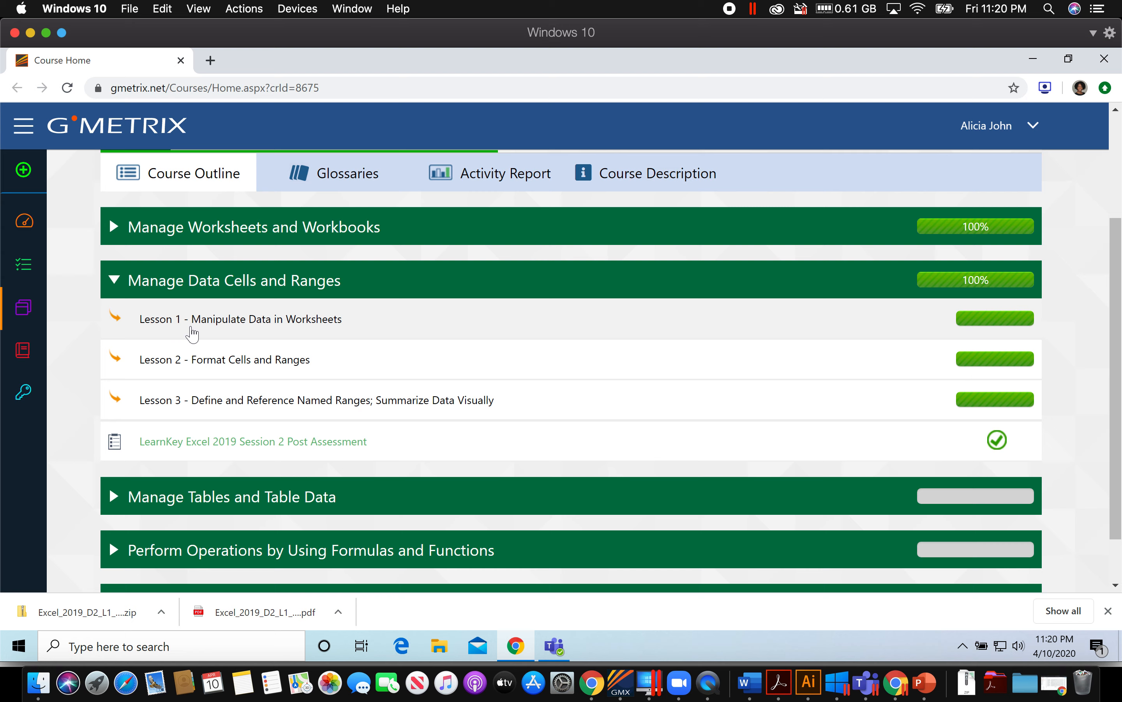
click(204, 324)
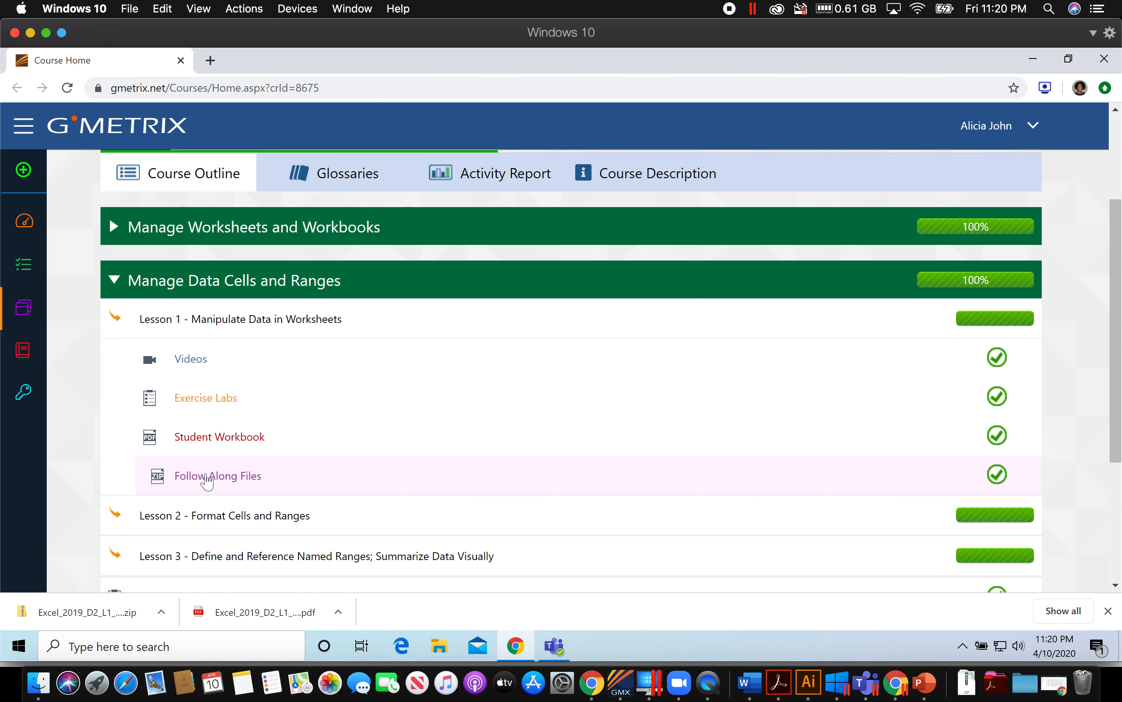
click(214, 443)
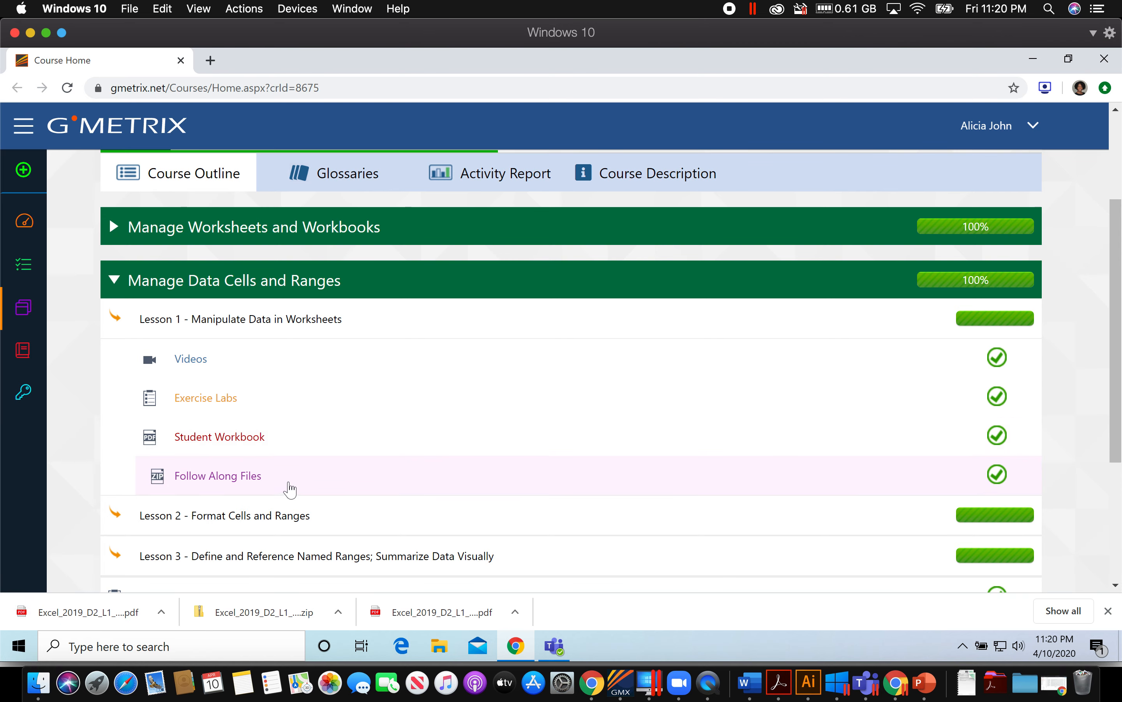
click(246, 484)
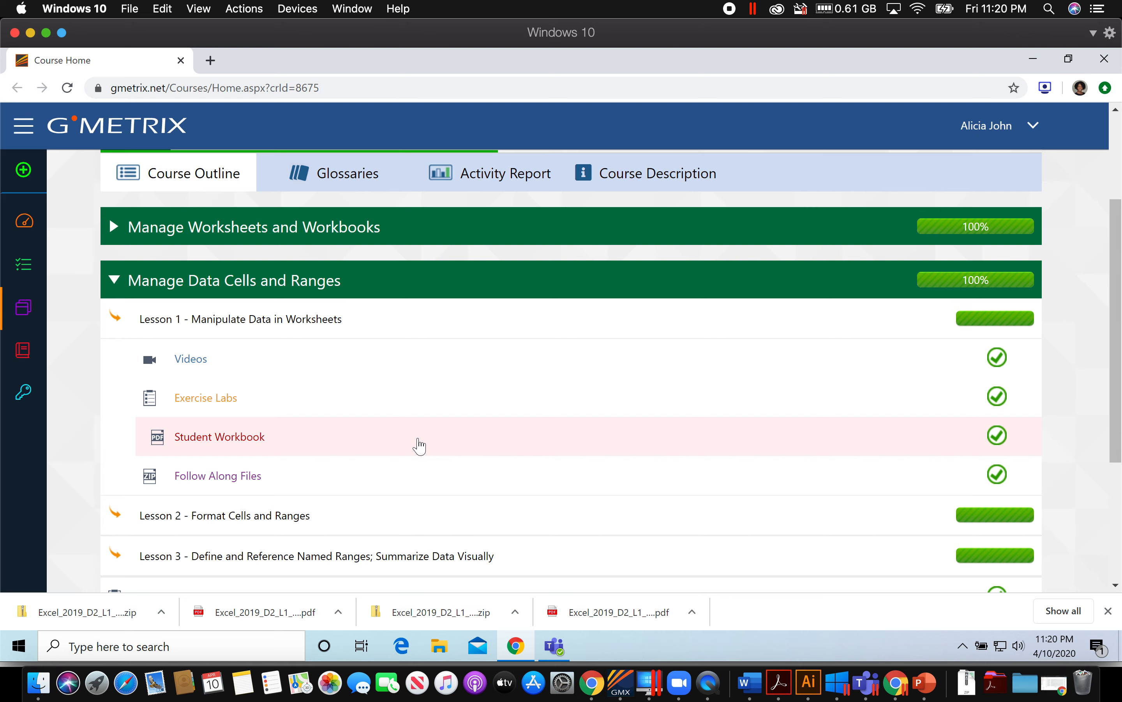
scroll(420, 446, down, 5)
scroll(419, 445, up, 3)
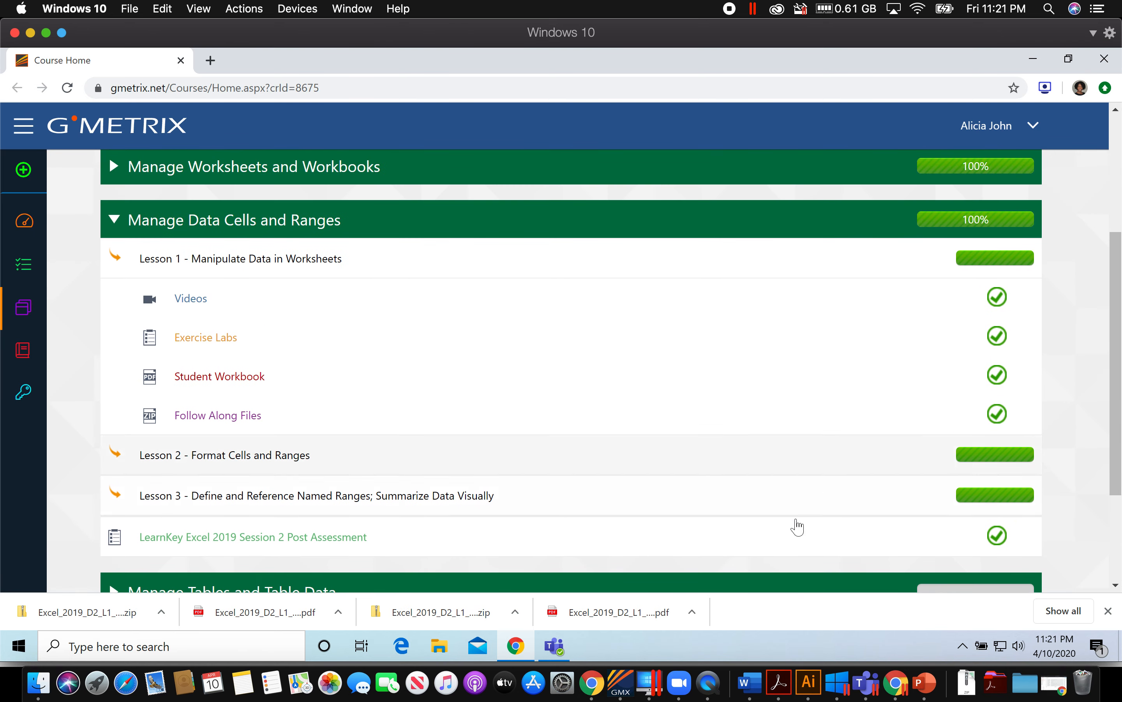
click(1110, 612)
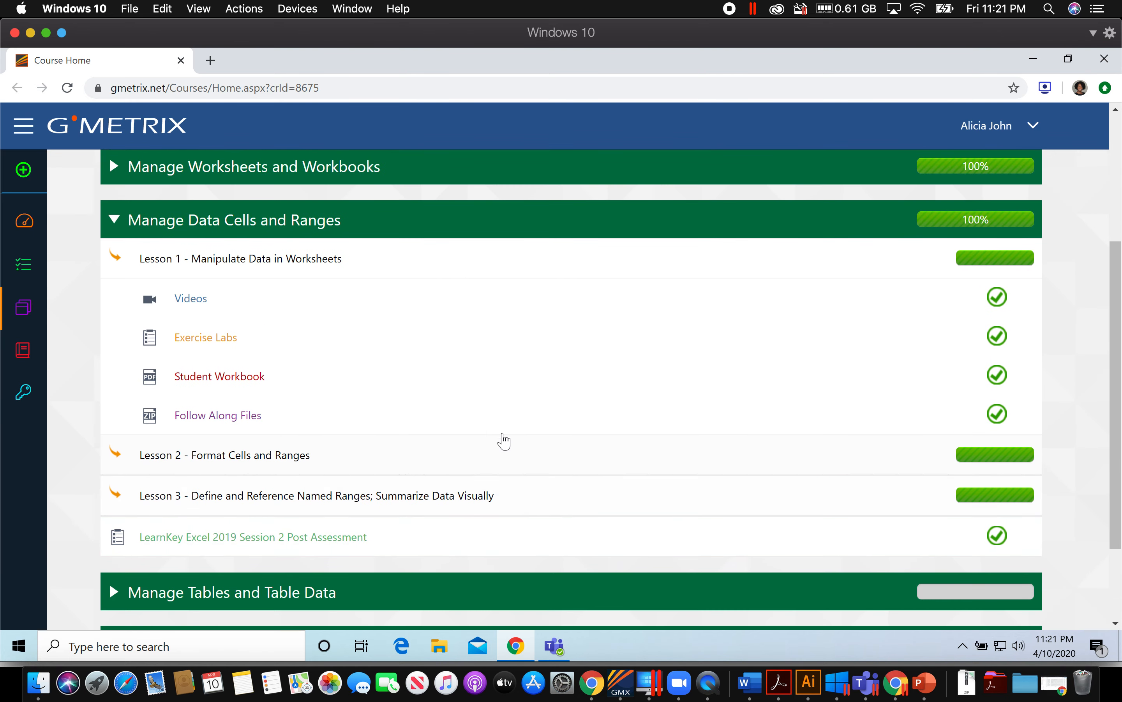
Retake the LearnKey Excel 2019 Session 2 Post Assessment, allowing it to launch in the GMetrix SMS desktop application.
scroll(474, 436, down, 2)
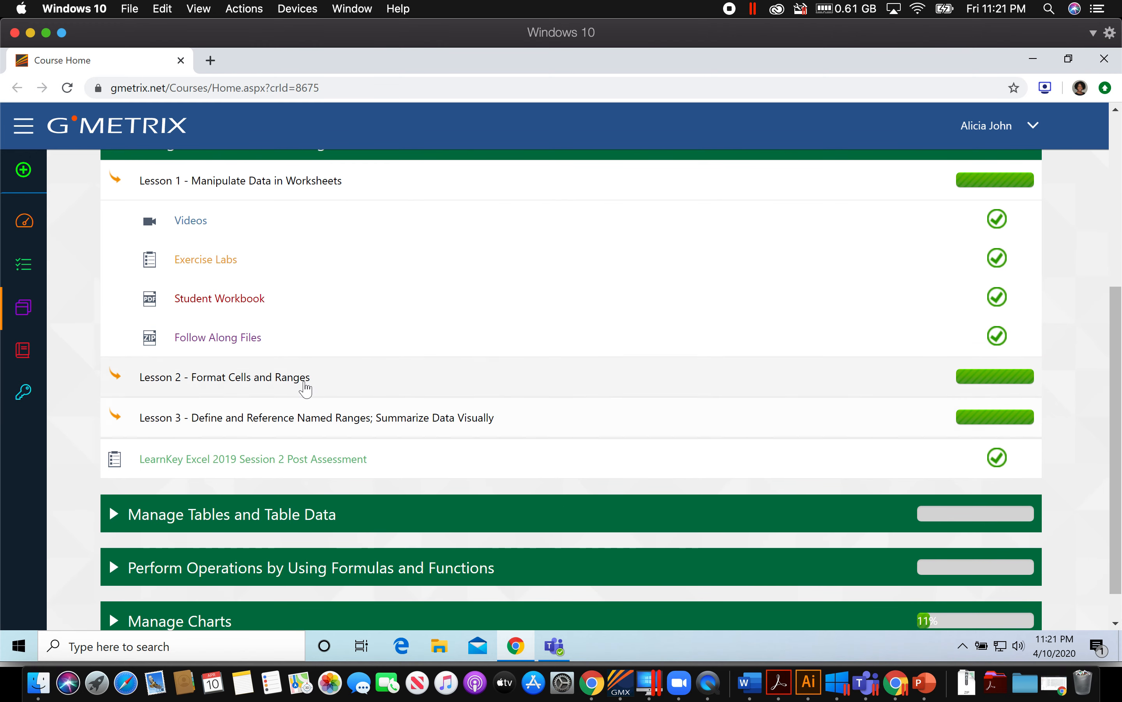
scroll(357, 452, up, 3)
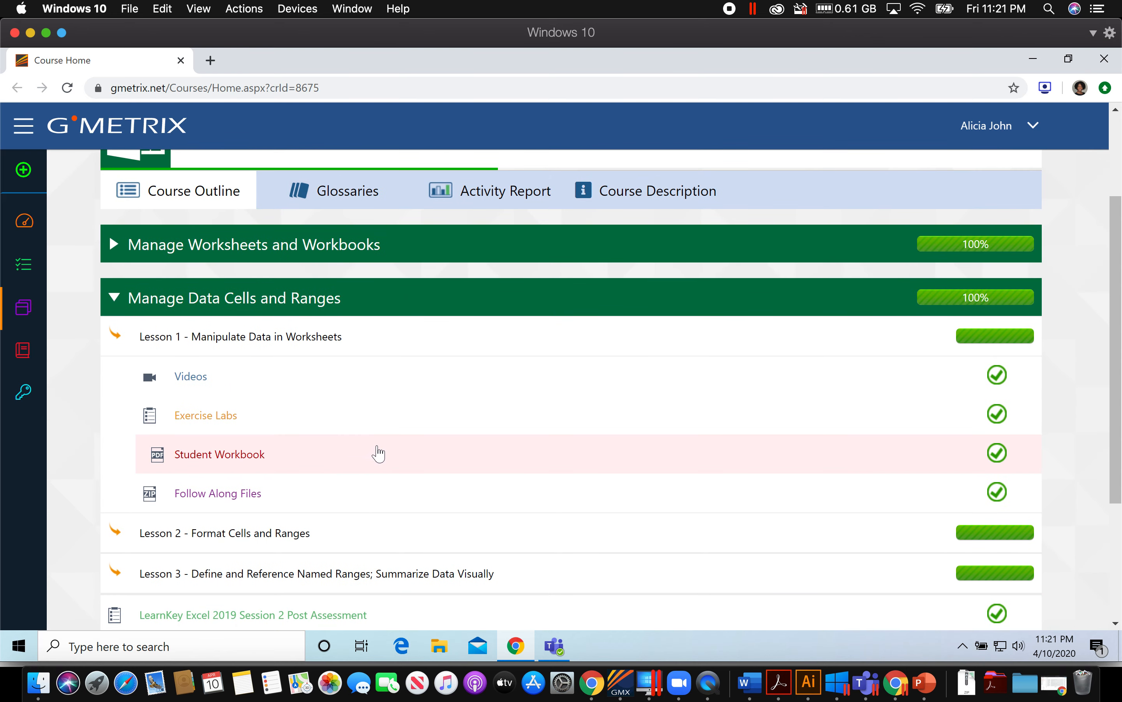
scroll(378, 453, down, 2)
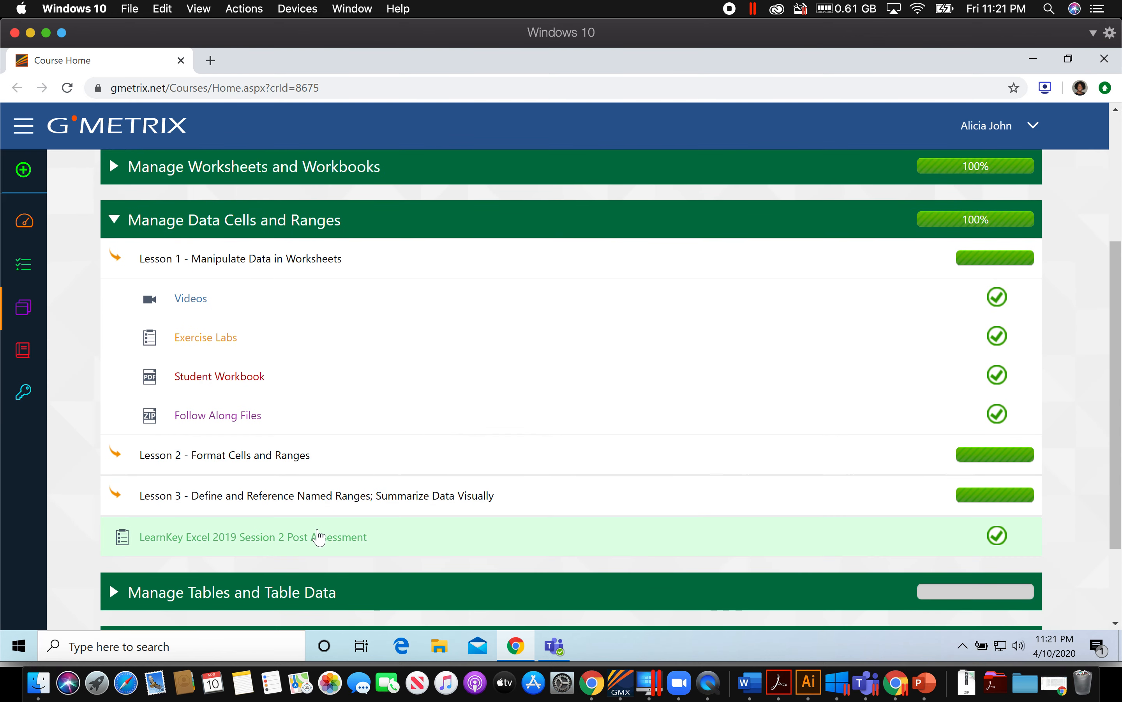
click(318, 537)
scroll(366, 493, down, 3)
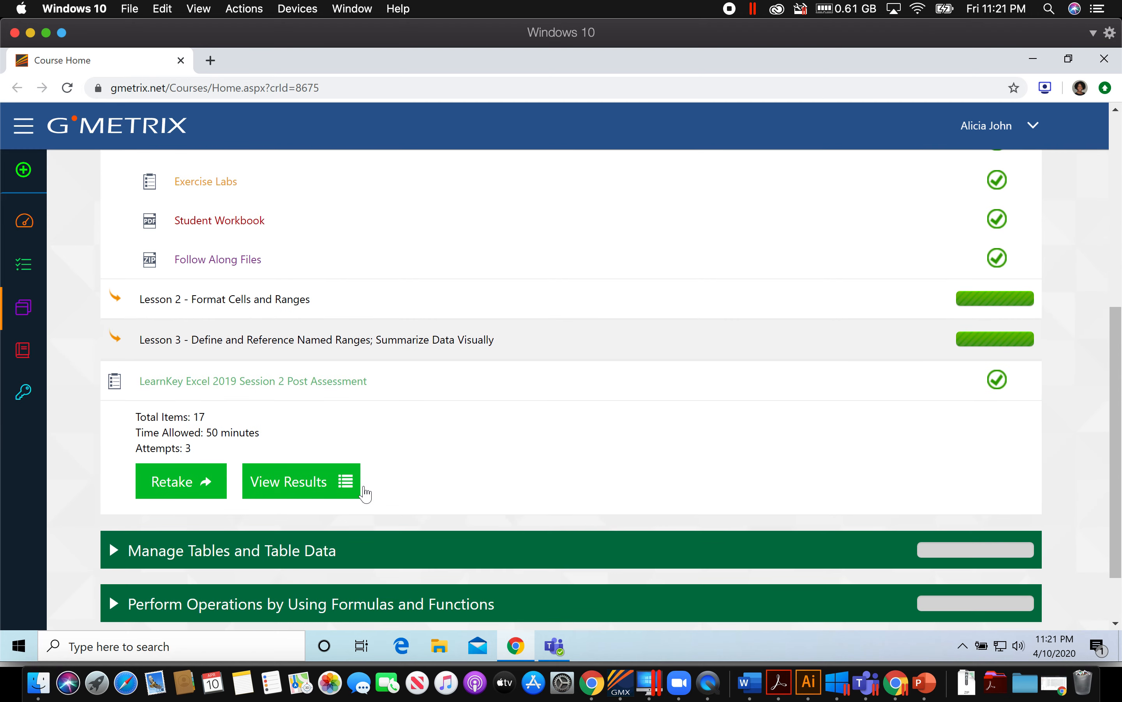
click(206, 485)
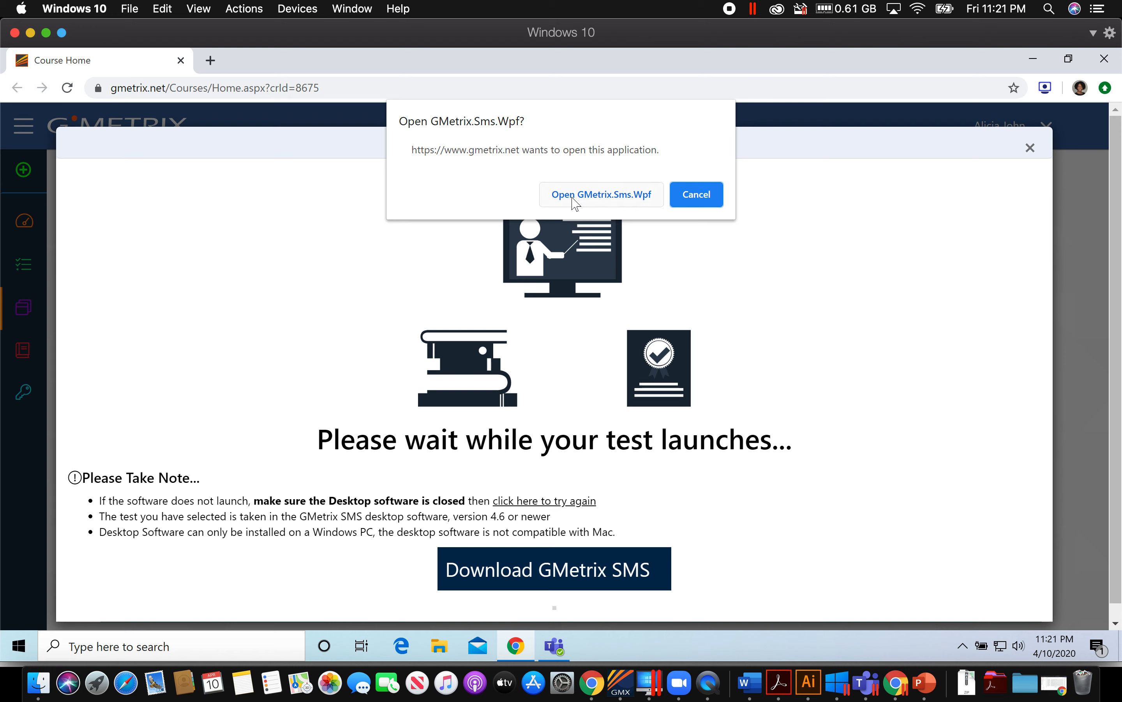
click(593, 198)
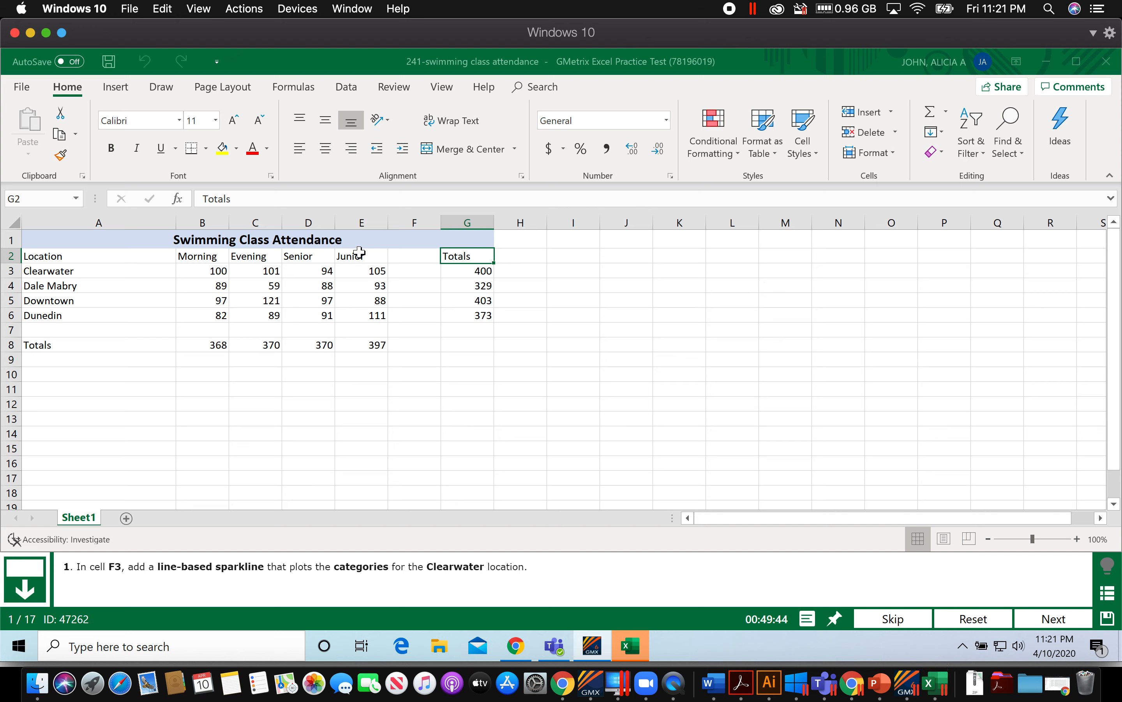
Insert a line sparkline in cell F3 that plots the Clearwater range B3:E3, and go on to the next question.
click(415, 271)
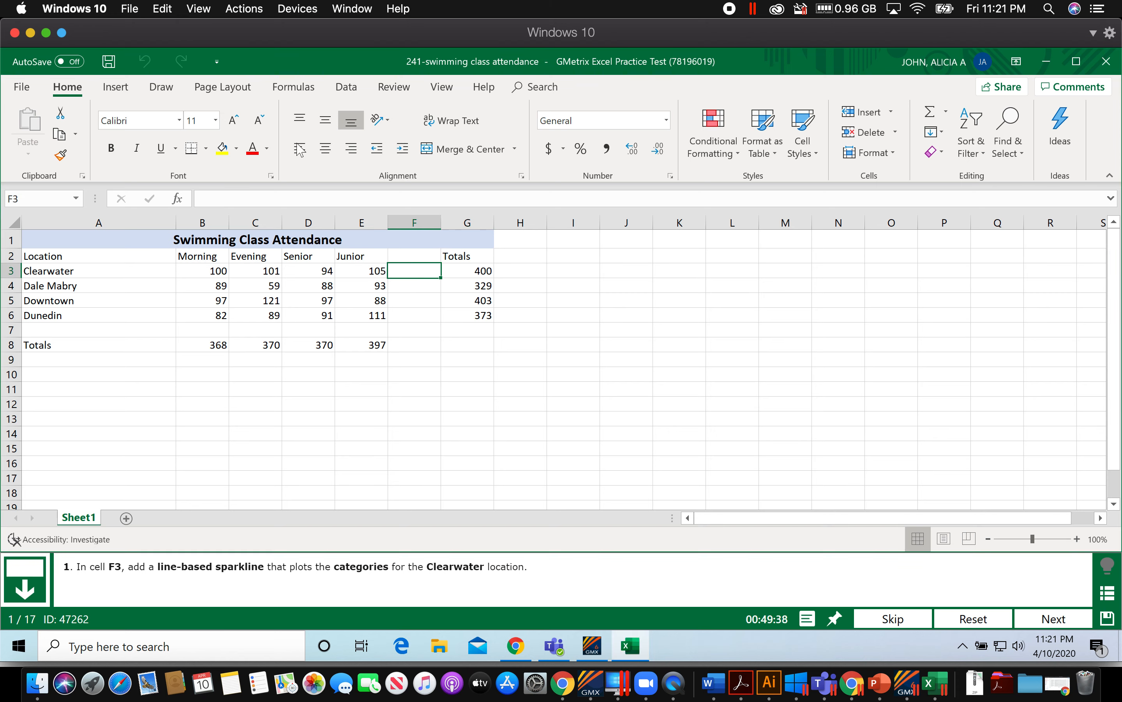
click(115, 88)
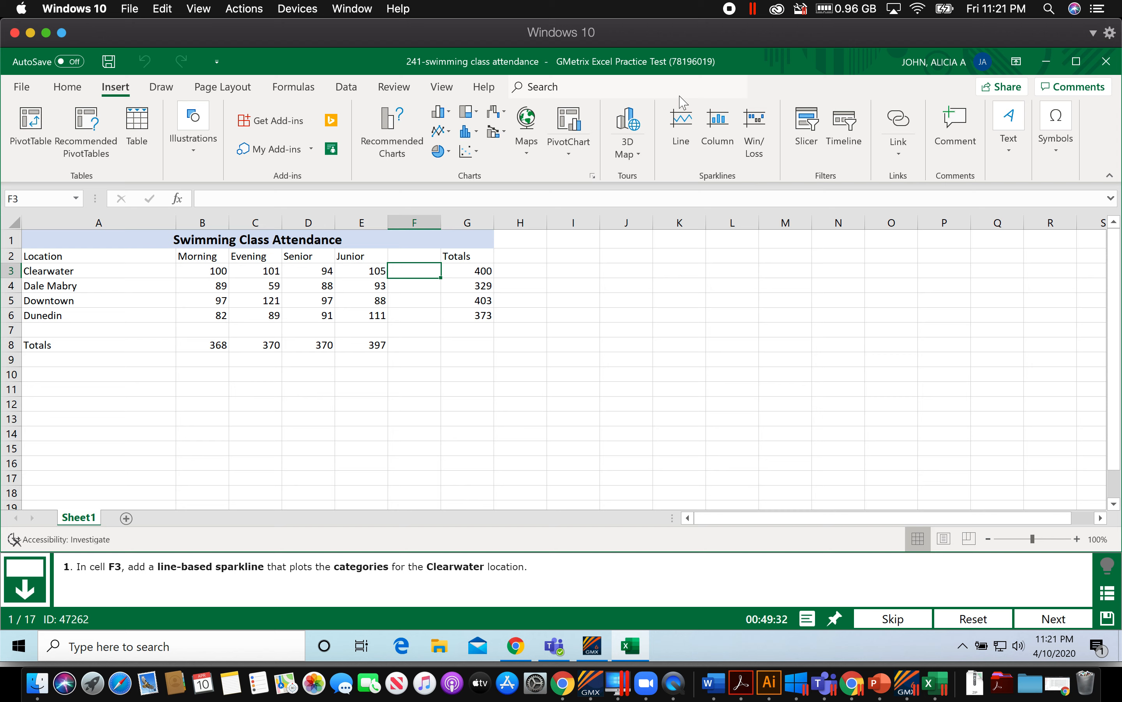
click(682, 121)
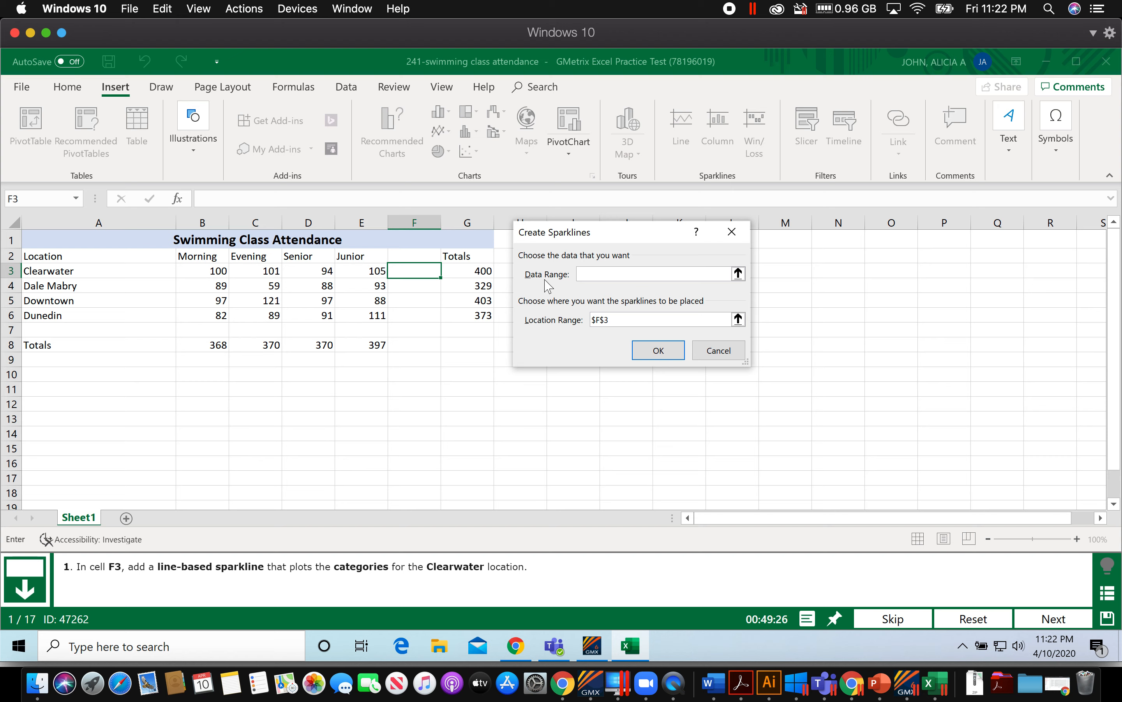
click(738, 274)
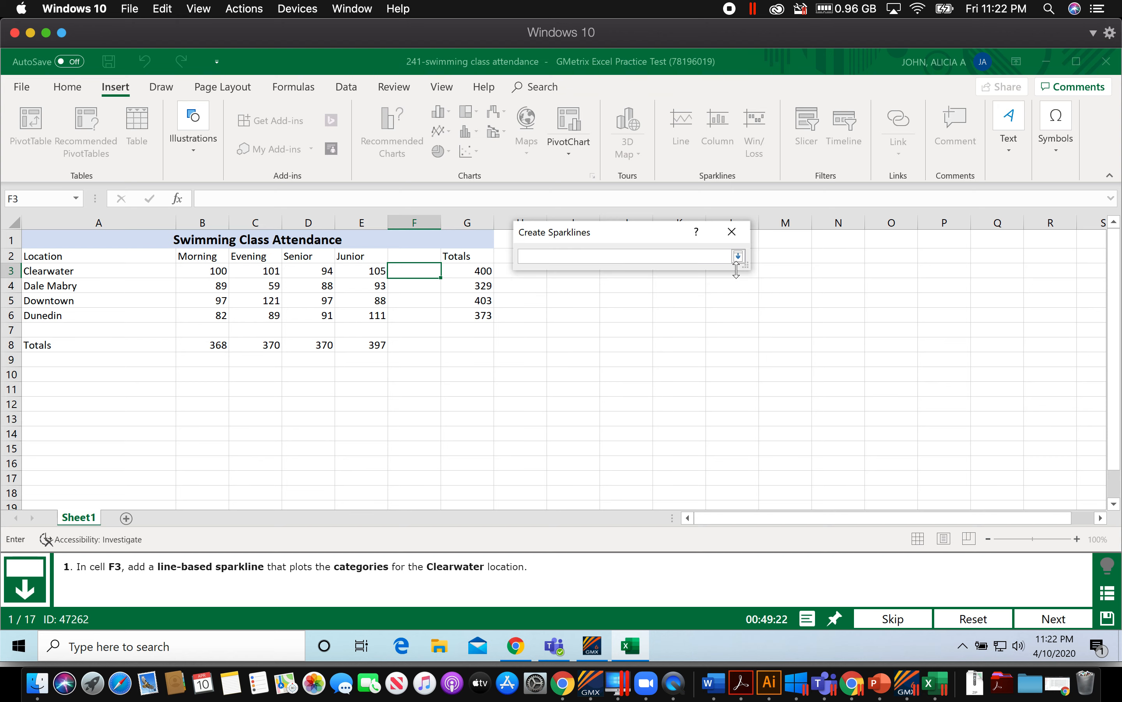
drag(205, 274, 347, 271)
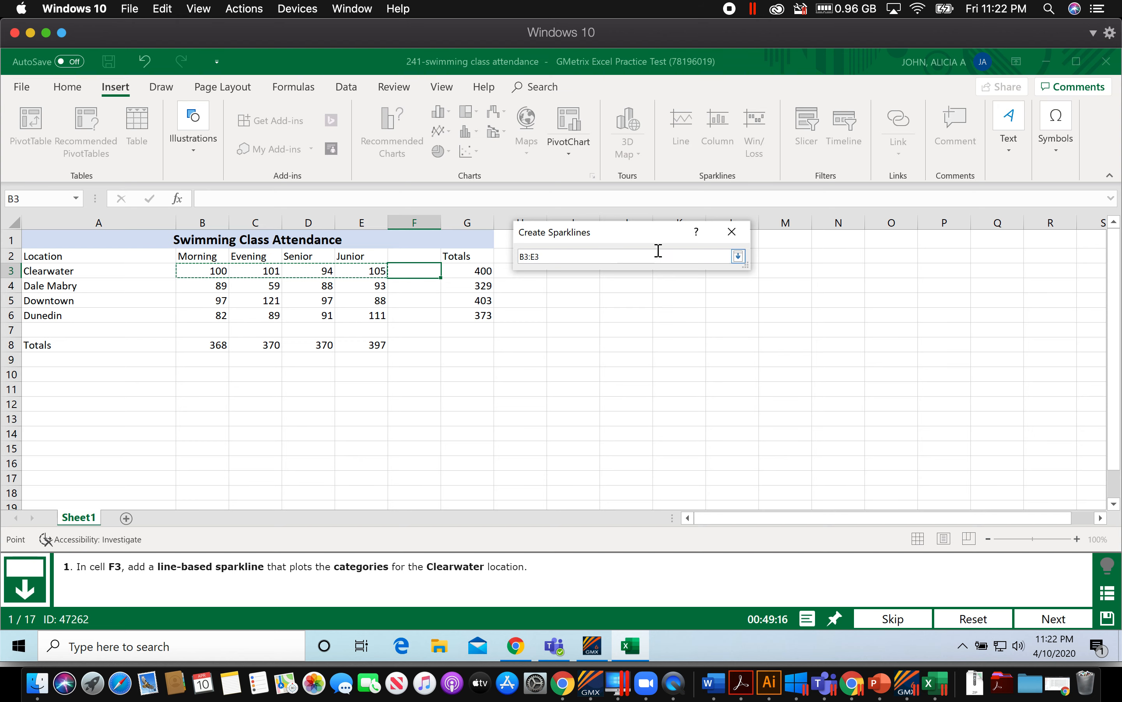
click(737, 258)
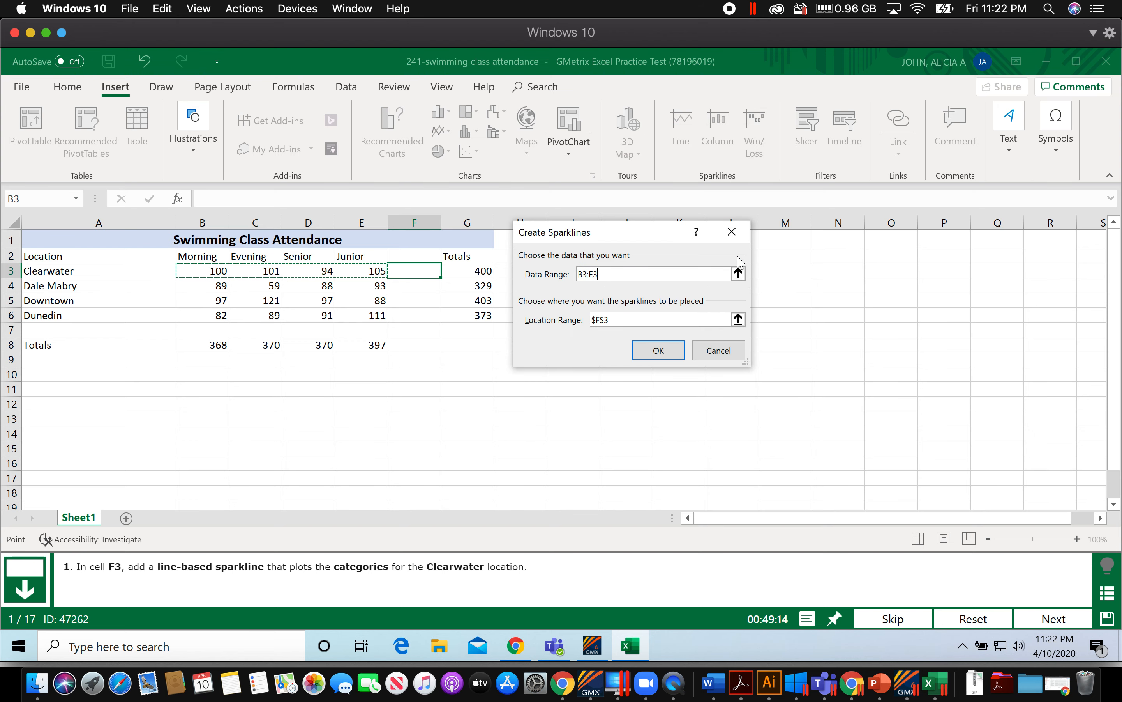
click(658, 351)
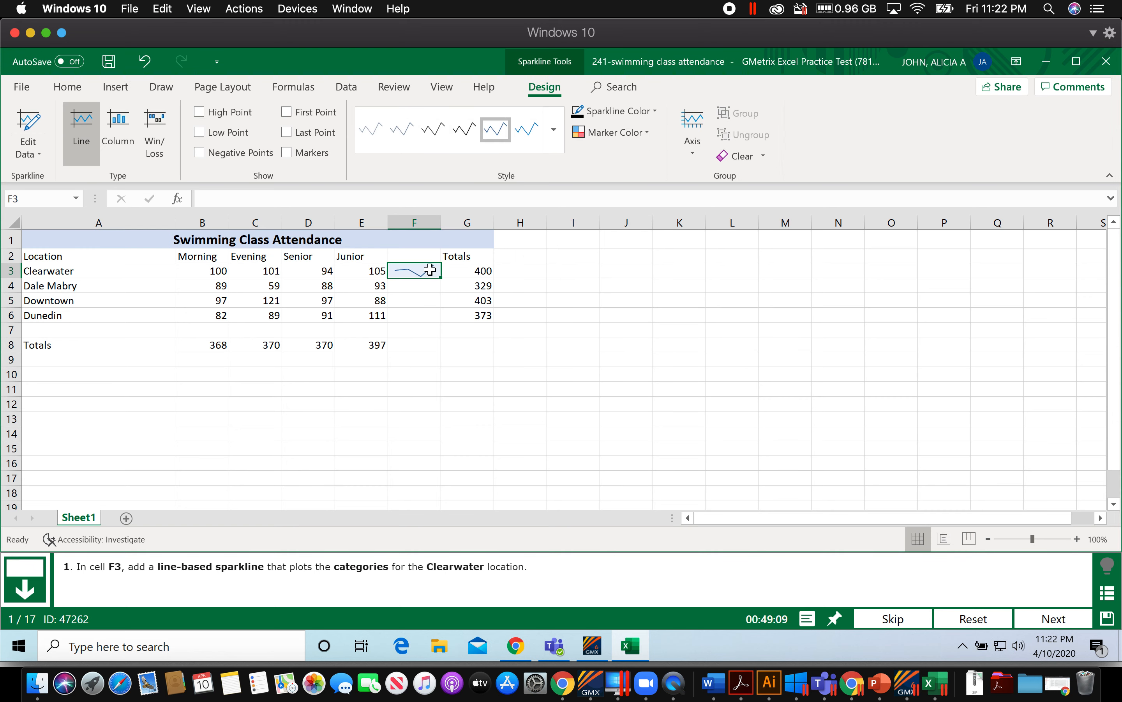
click(1054, 619)
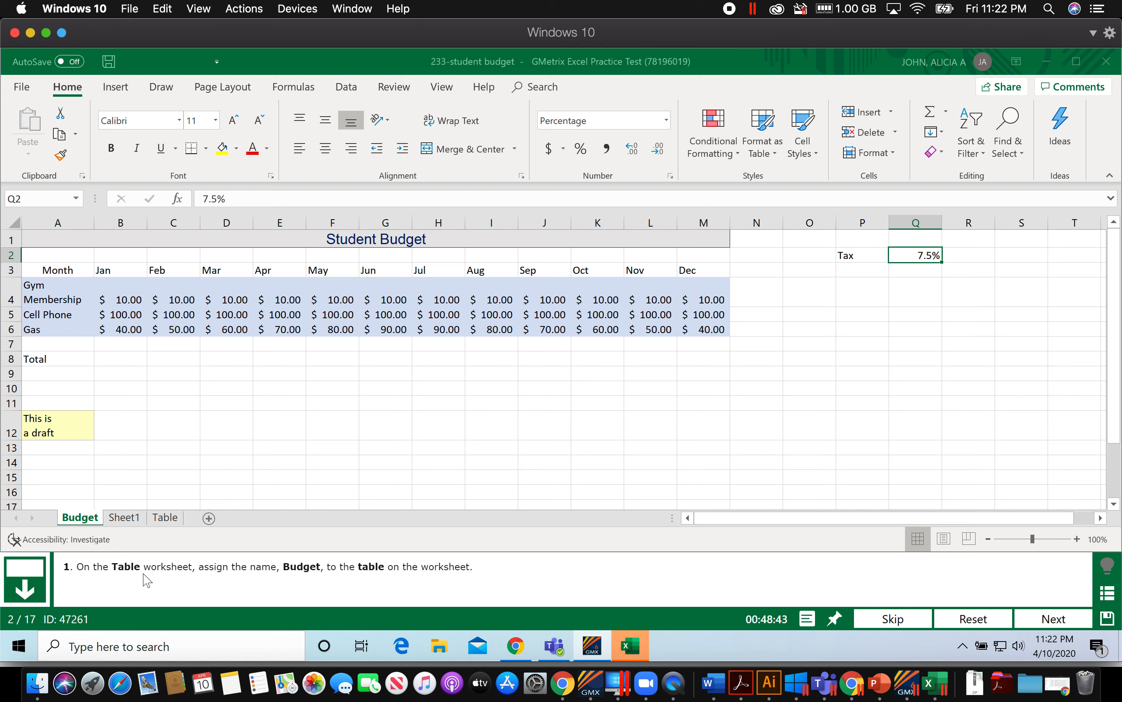
Rename the table on the Table worksheet as Budget, and go on to the next question.
click(166, 517)
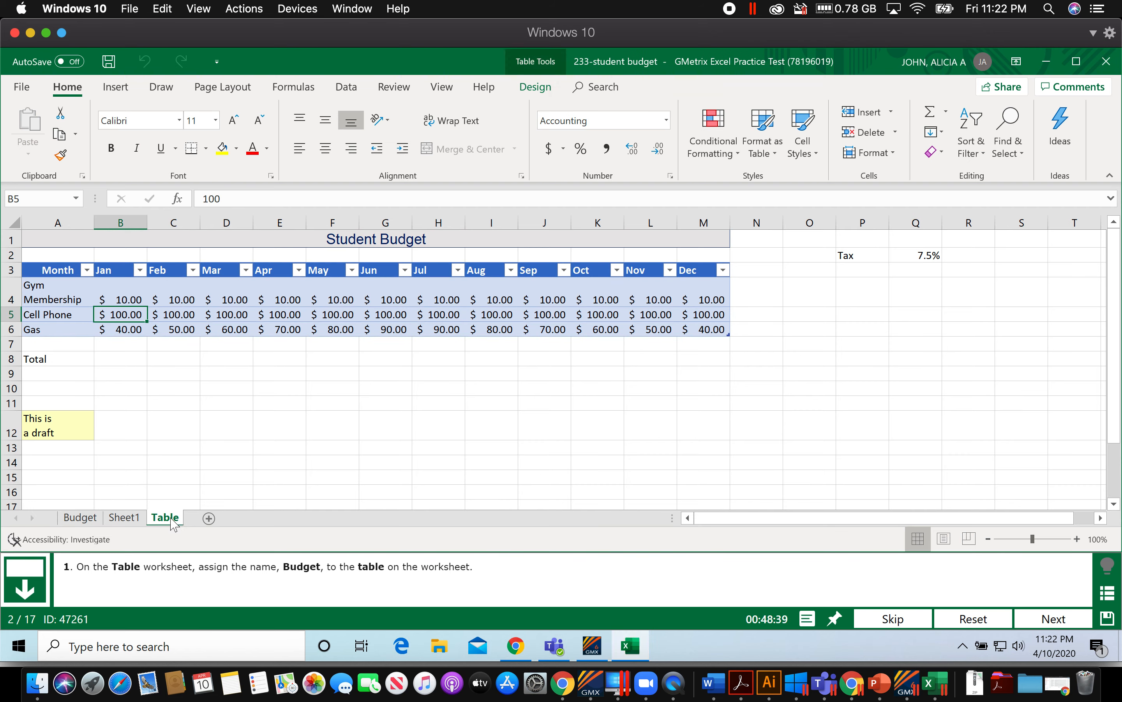
click(213, 310)
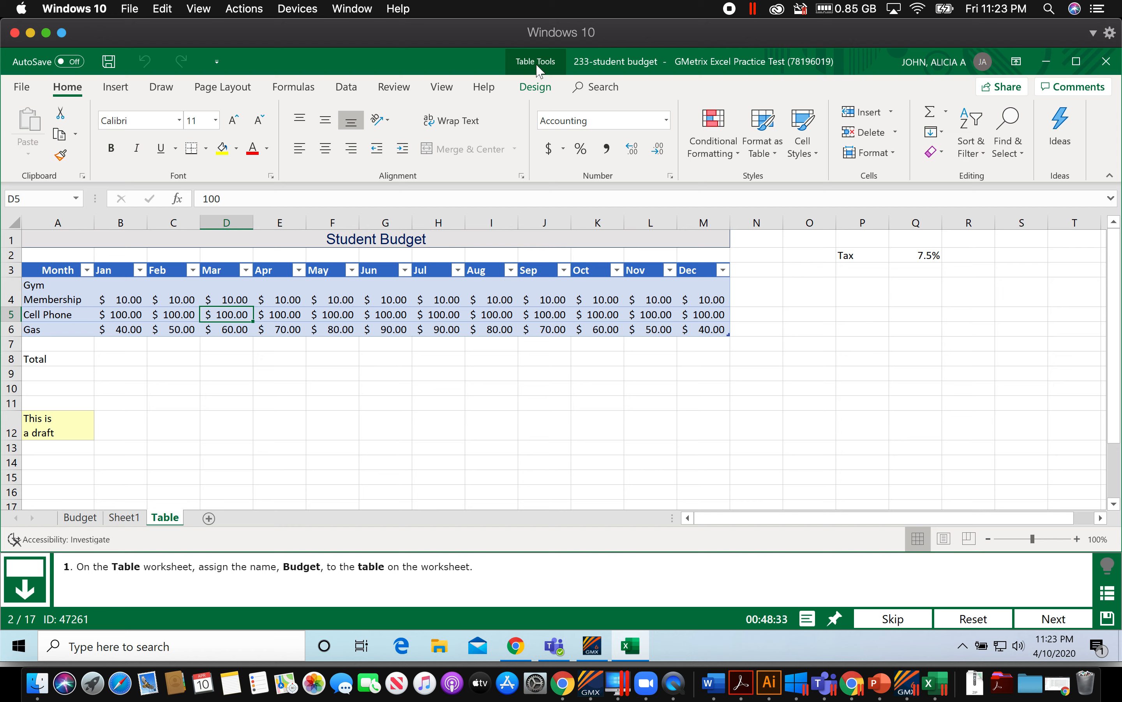
click(537, 88)
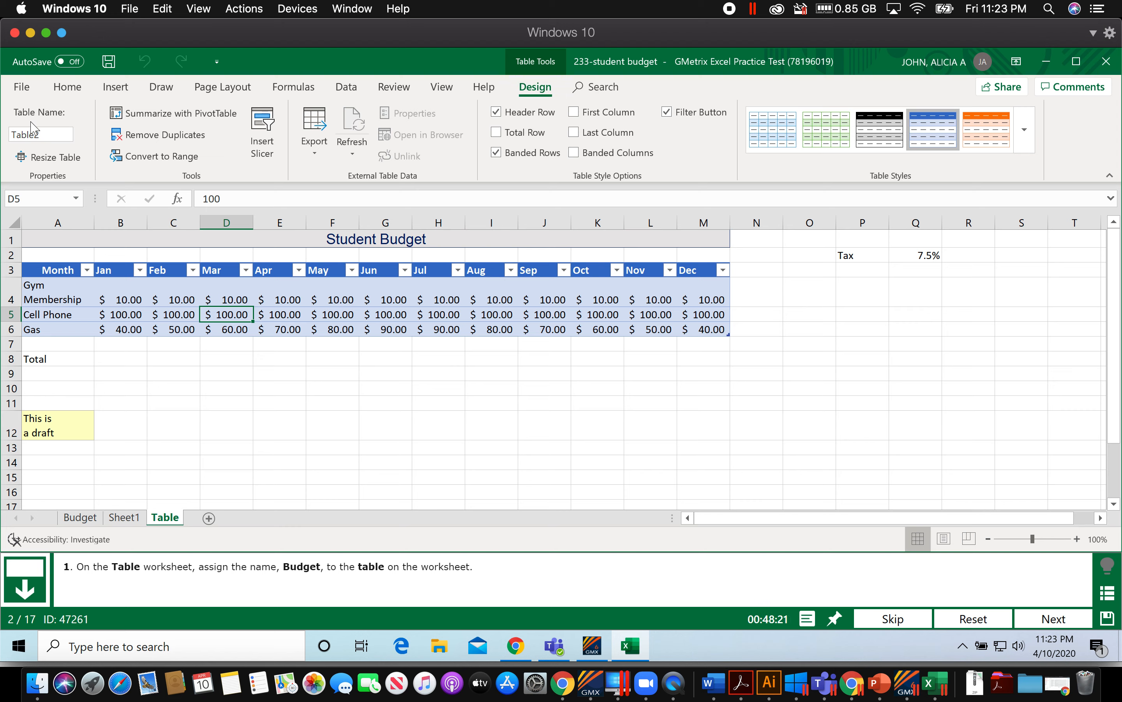
click(42, 134)
click(41, 134)
drag(41, 133, 5, 134)
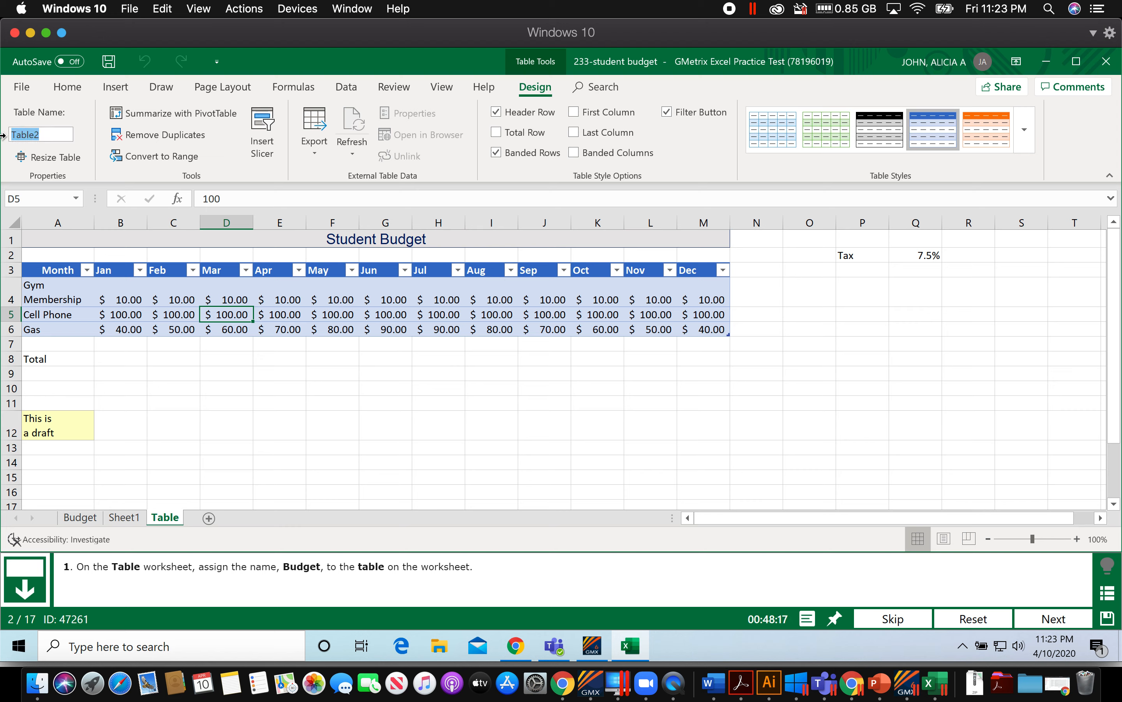
text(Budget)
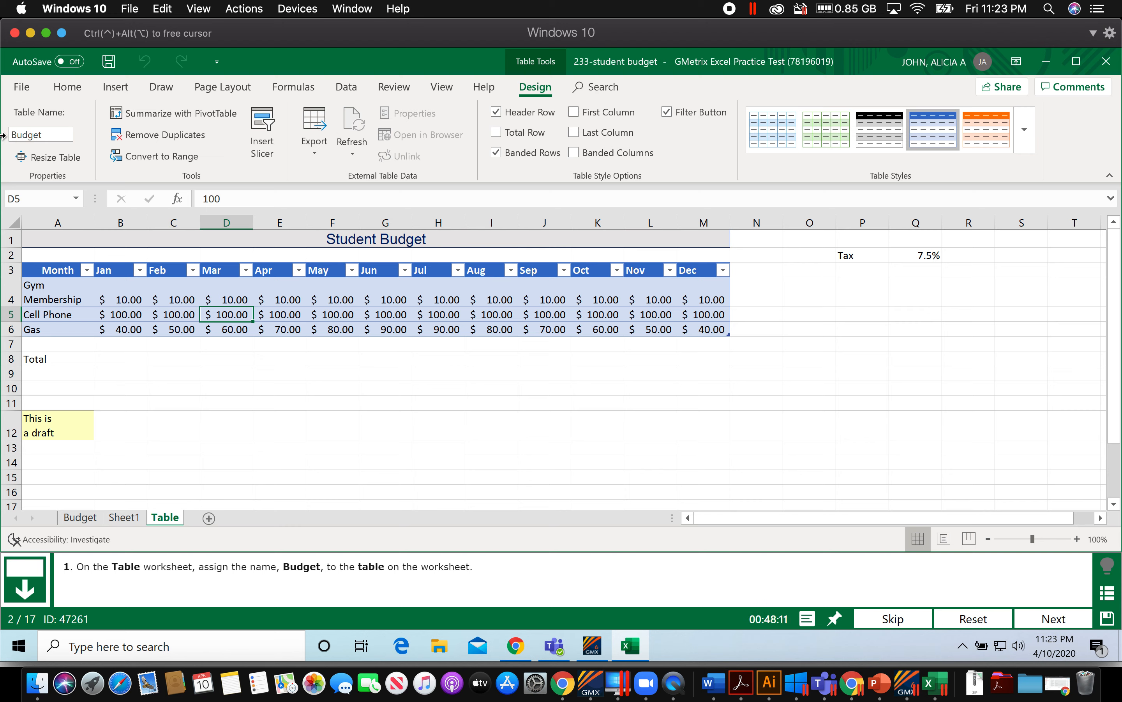
key(Return)
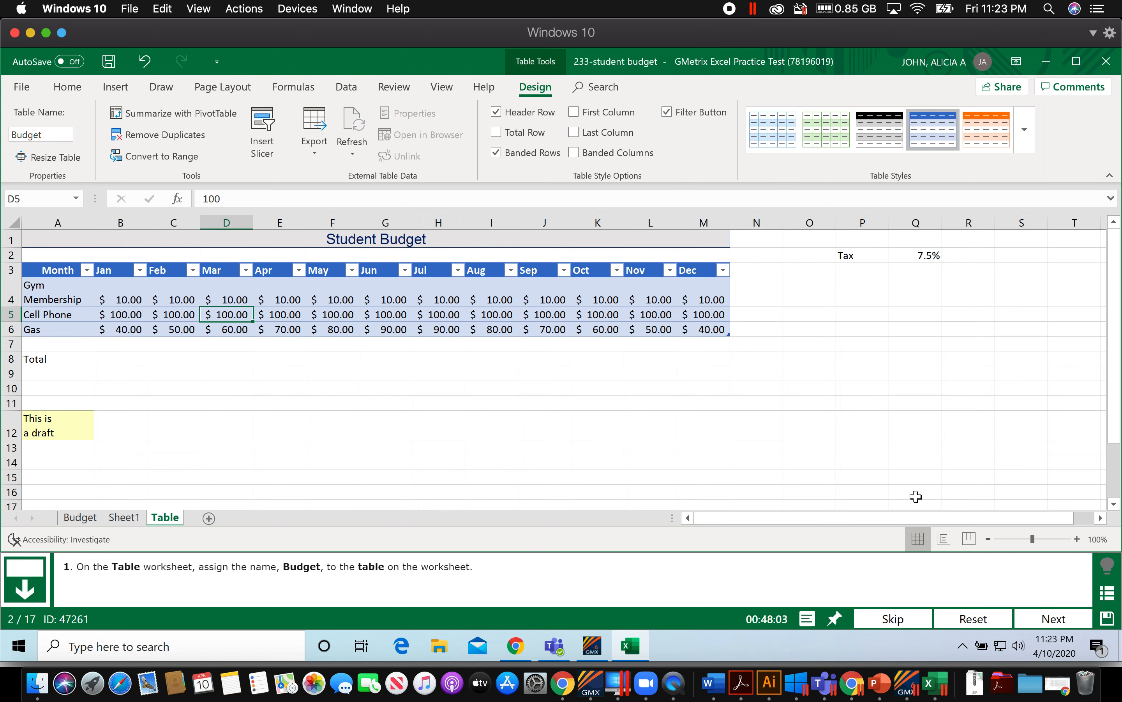
click(1050, 622)
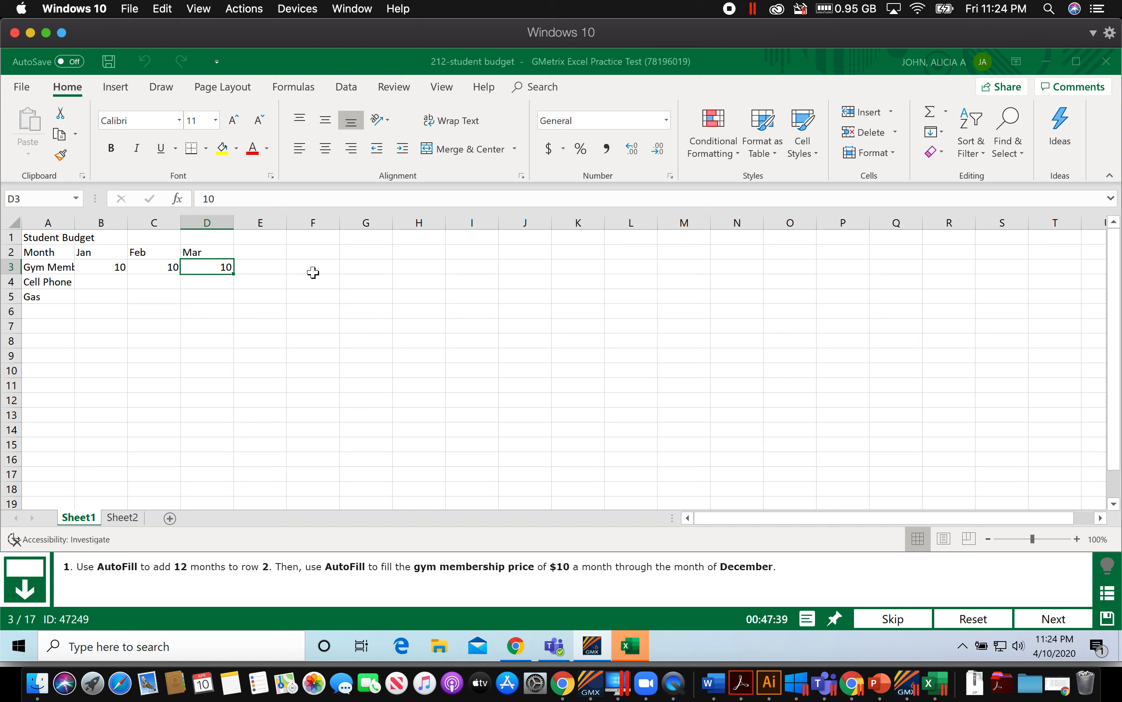
AutoFill the month headings in row 2 from Mar in D2 across to P2.
click(210, 251)
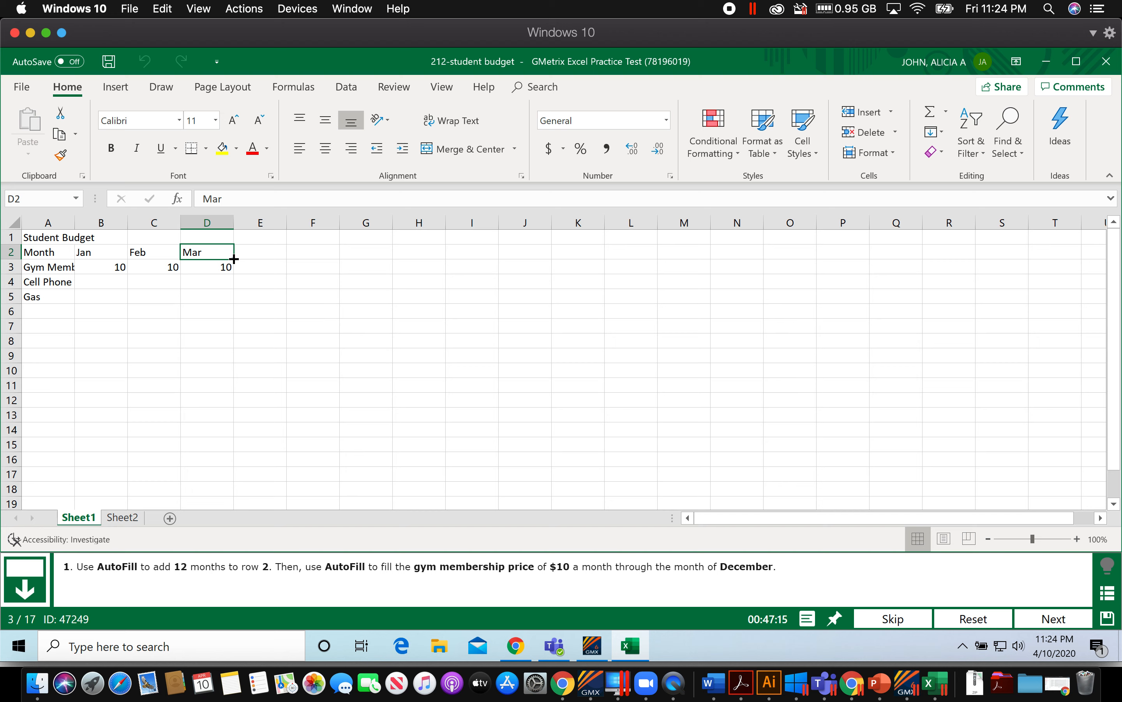
drag(234, 259, 847, 253)
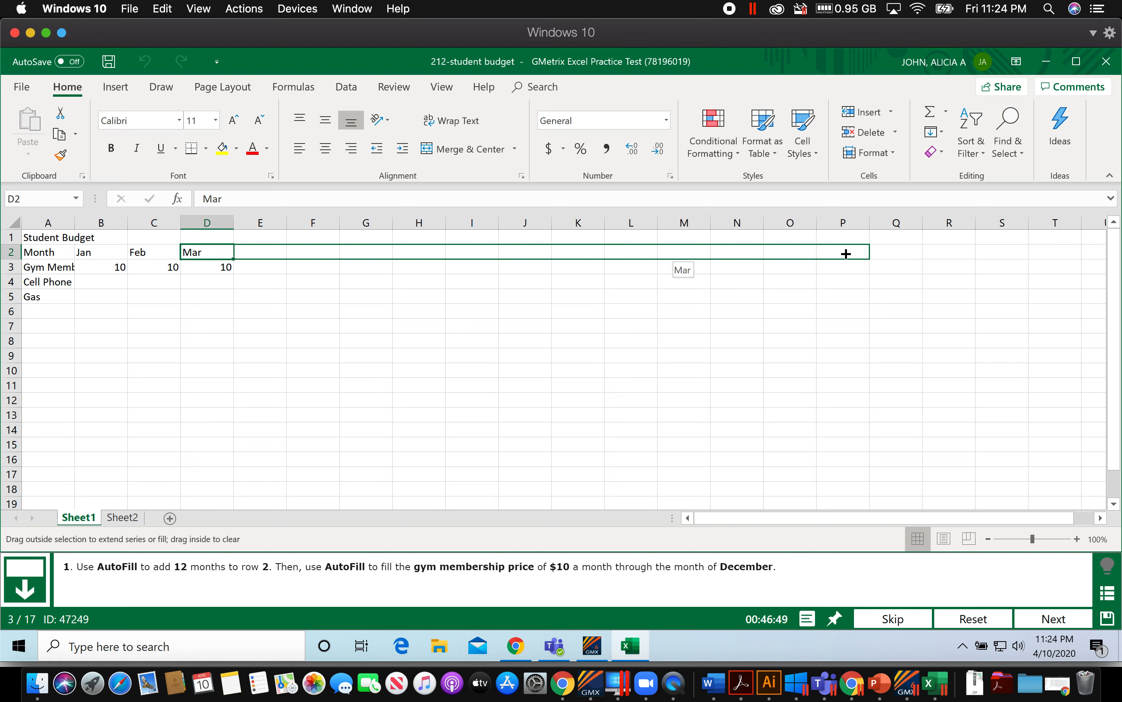
drag(846, 253, 847, 254)
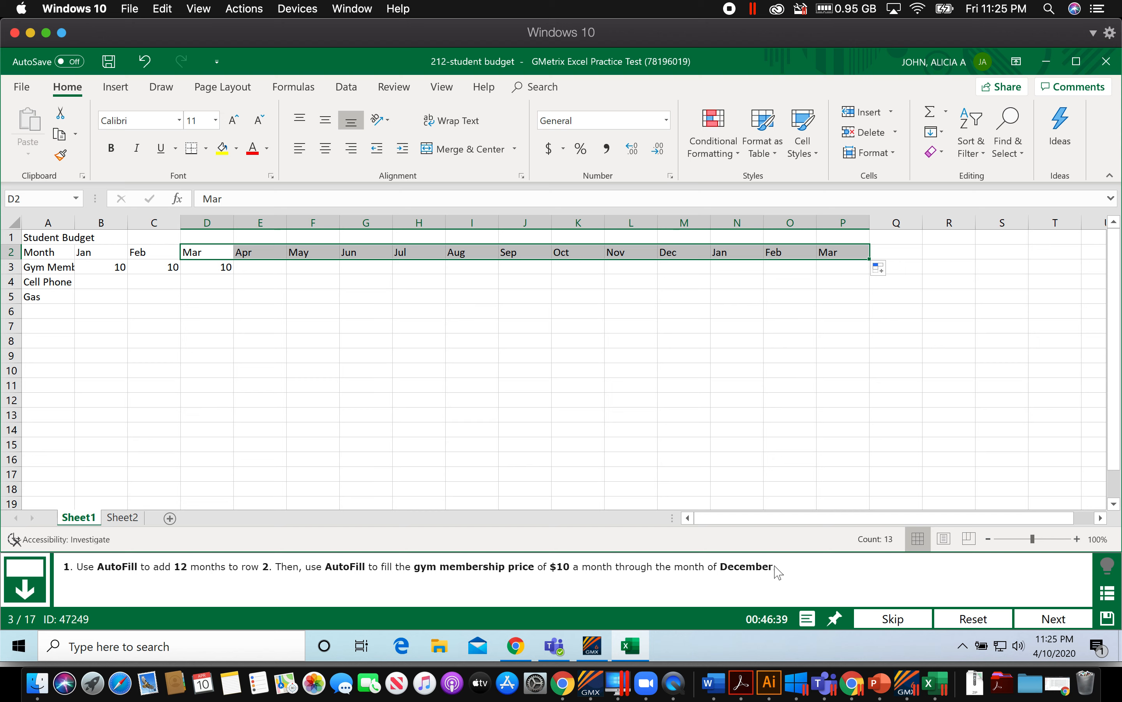
AutoFill the gym membership price of 10 from D3 through December in M3, and go on to the next question.
click(209, 267)
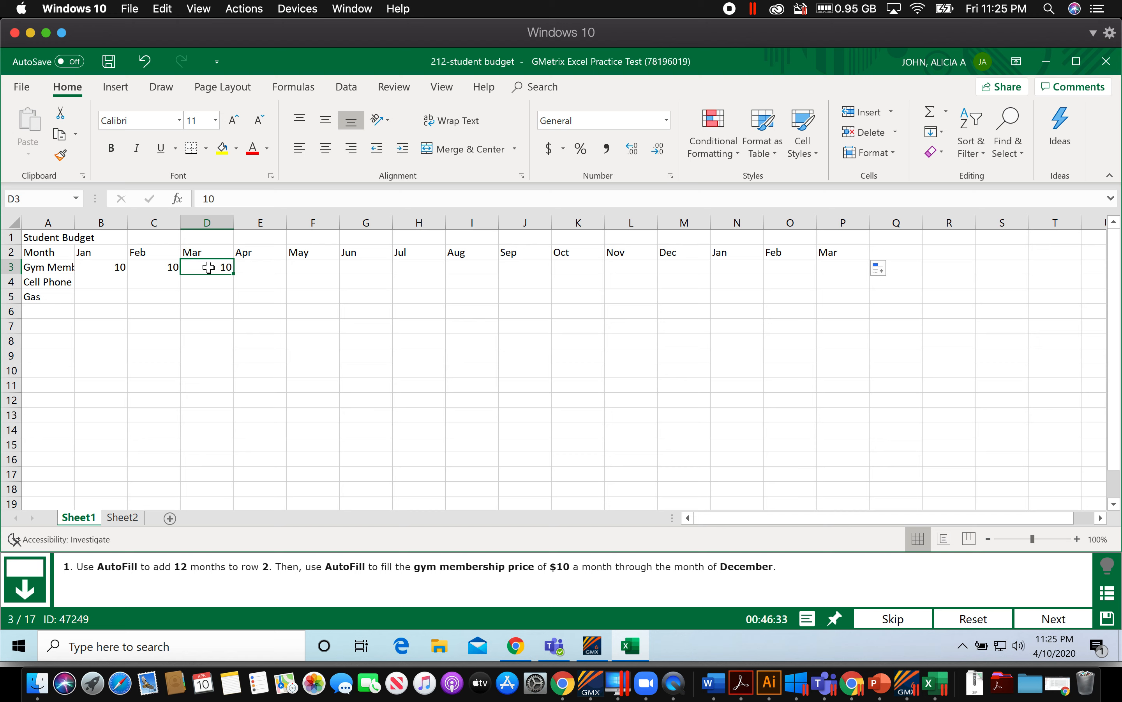
drag(234, 274, 694, 271)
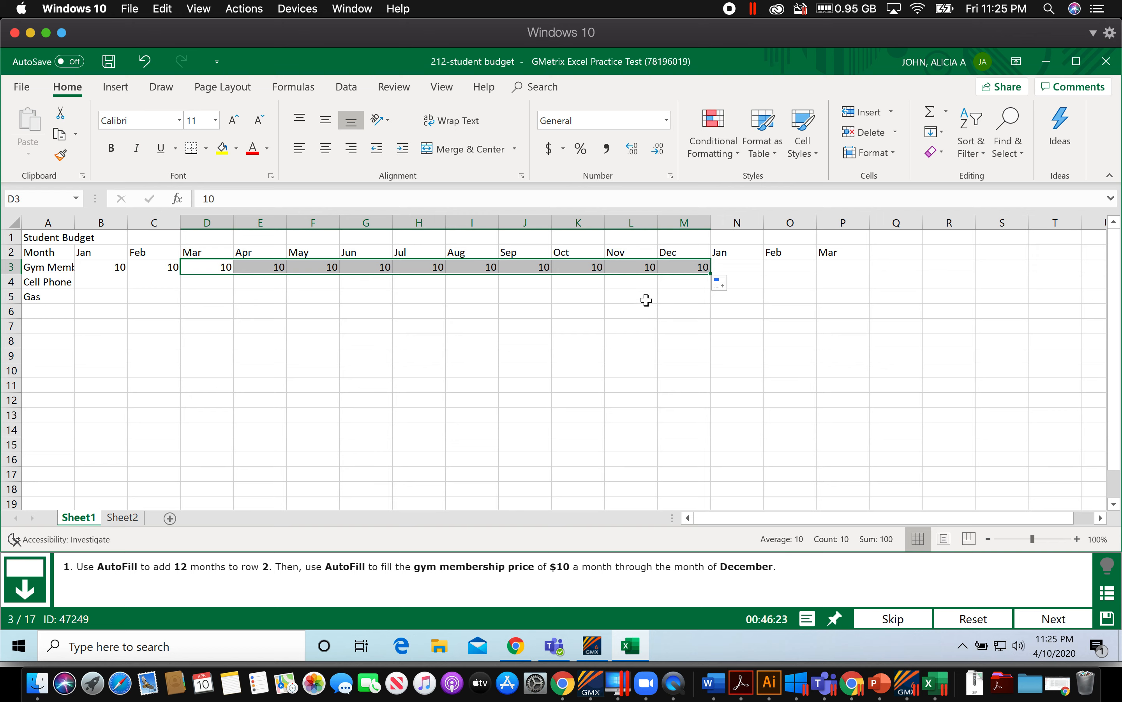
click(654, 306)
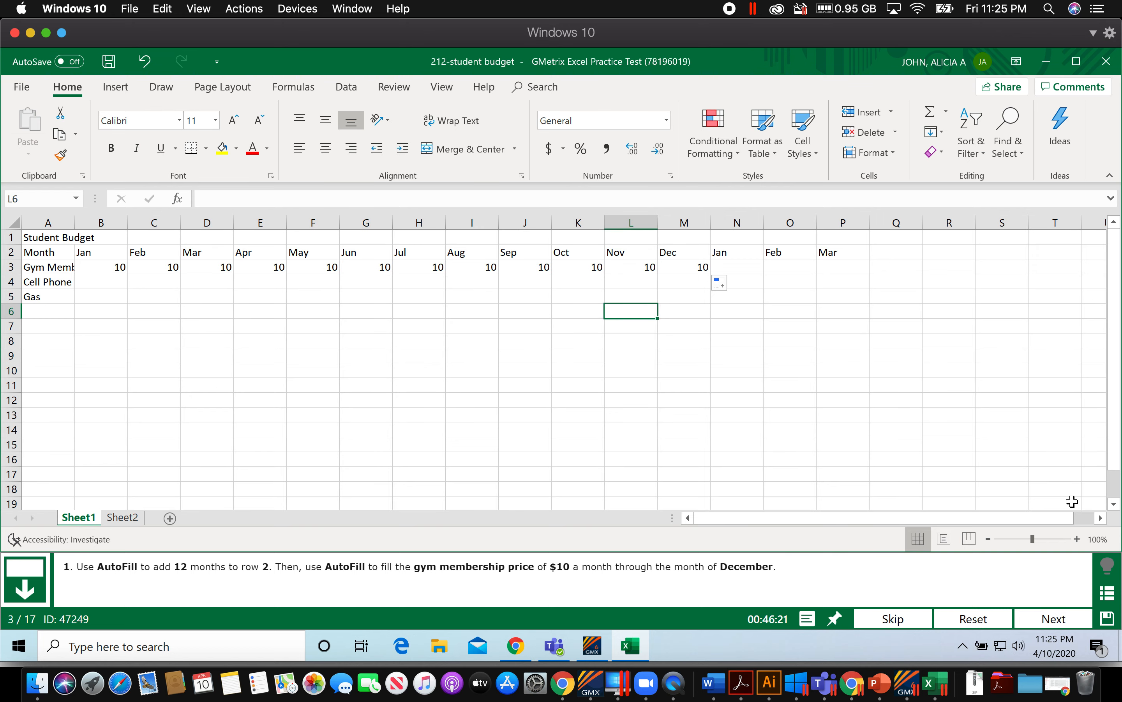
click(1055, 619)
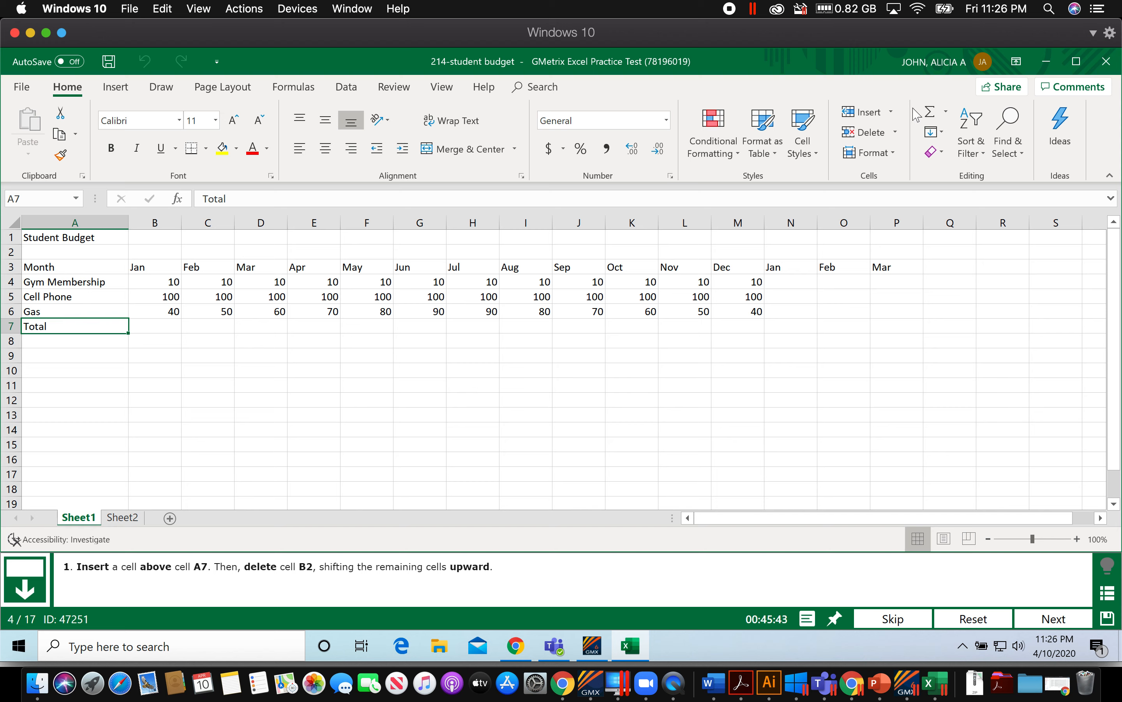
Insert a cell above Total at A7, shifting the existing cells down.
click(891, 112)
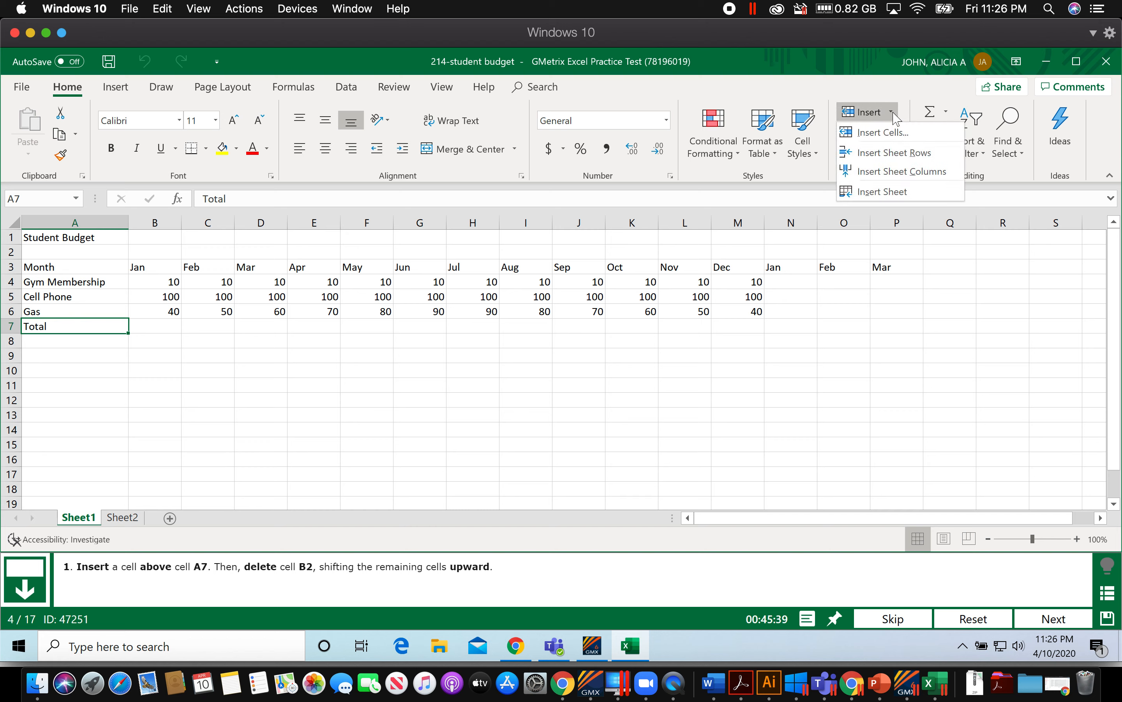
click(883, 134)
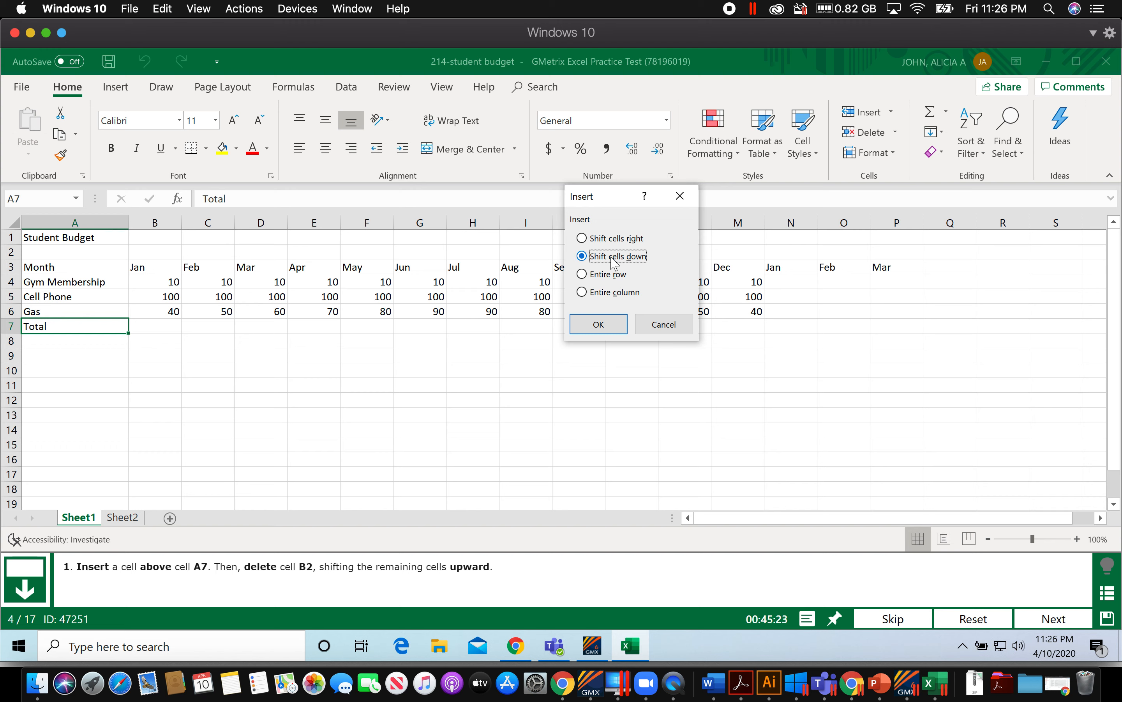
click(609, 326)
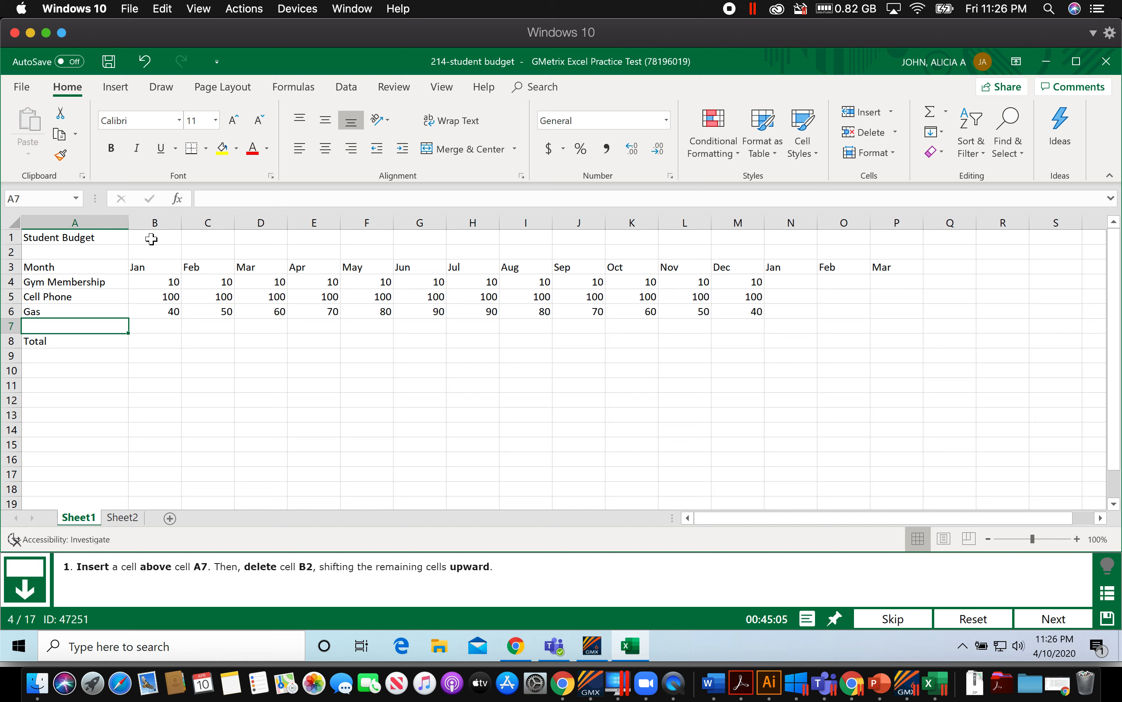
Delete cell B2, shifting the remaining cells up, and go on to the next question.
click(153, 253)
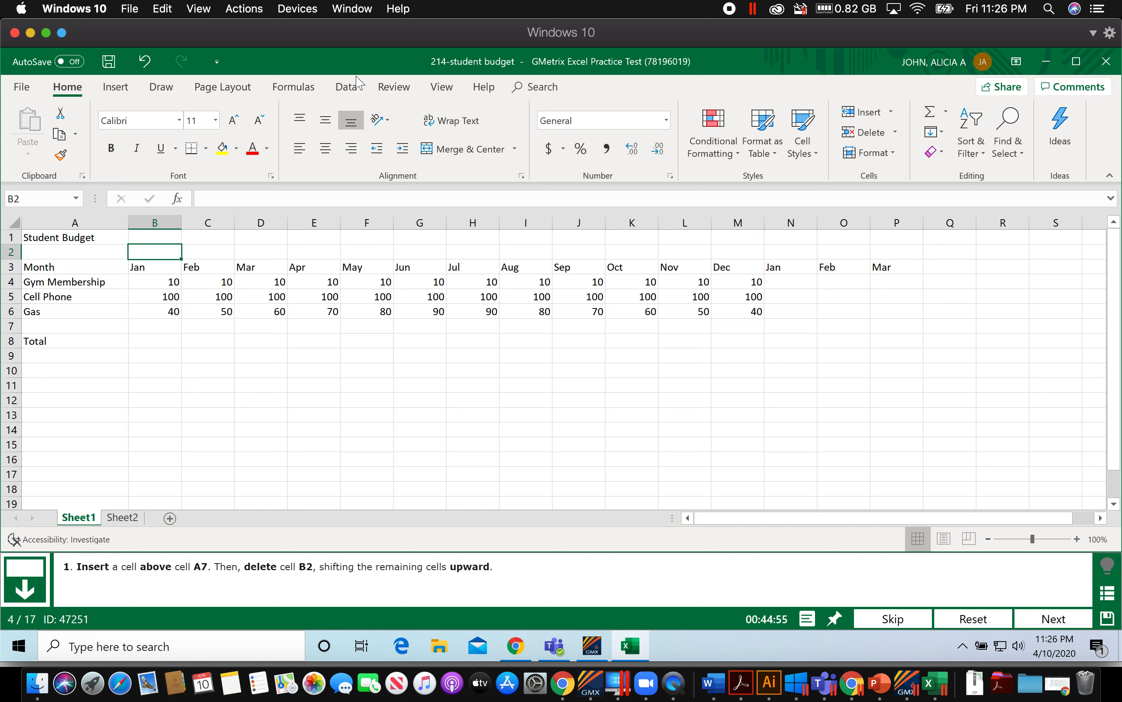
click(896, 134)
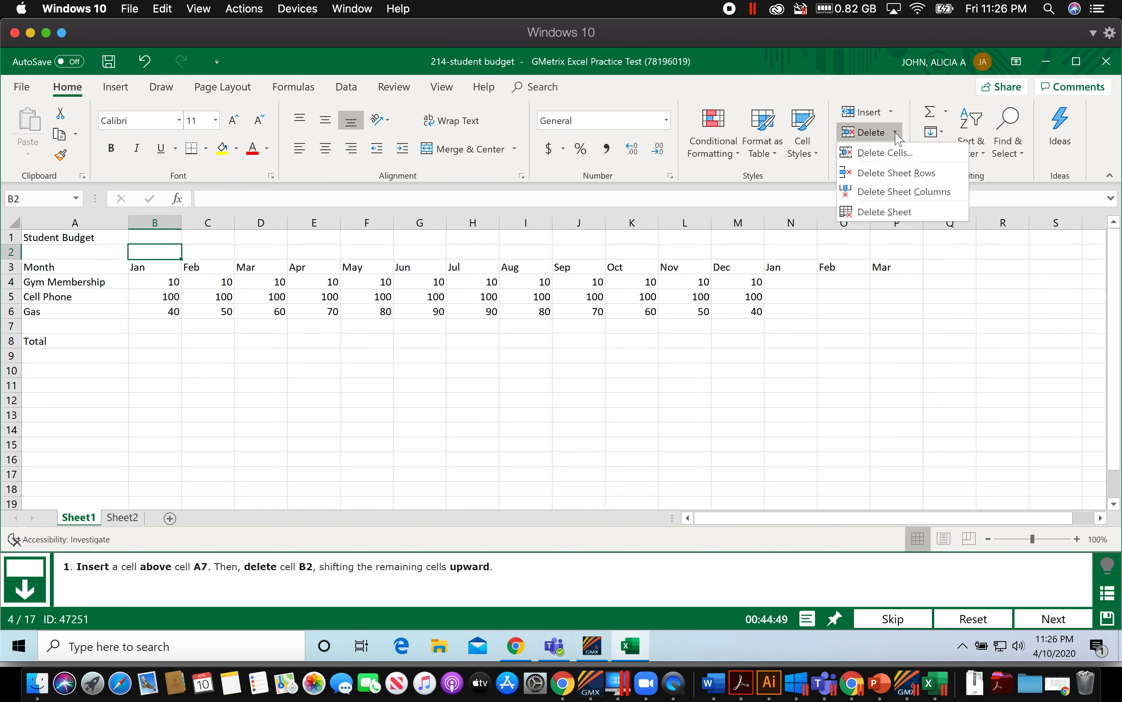
click(886, 154)
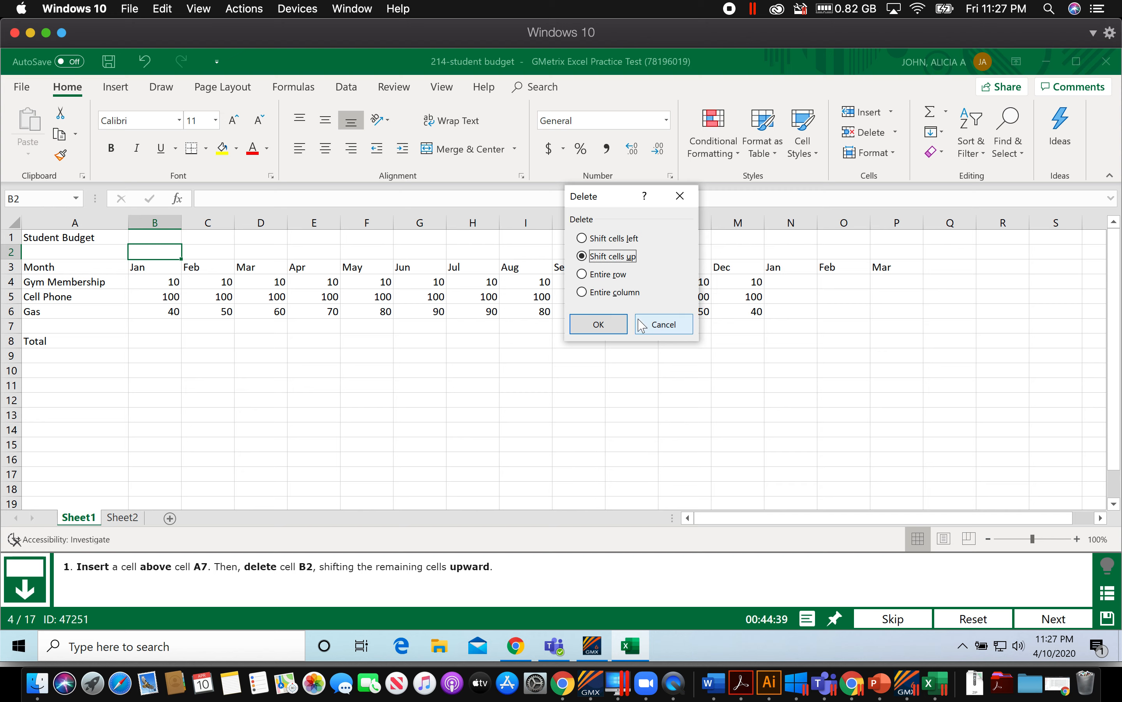
click(600, 324)
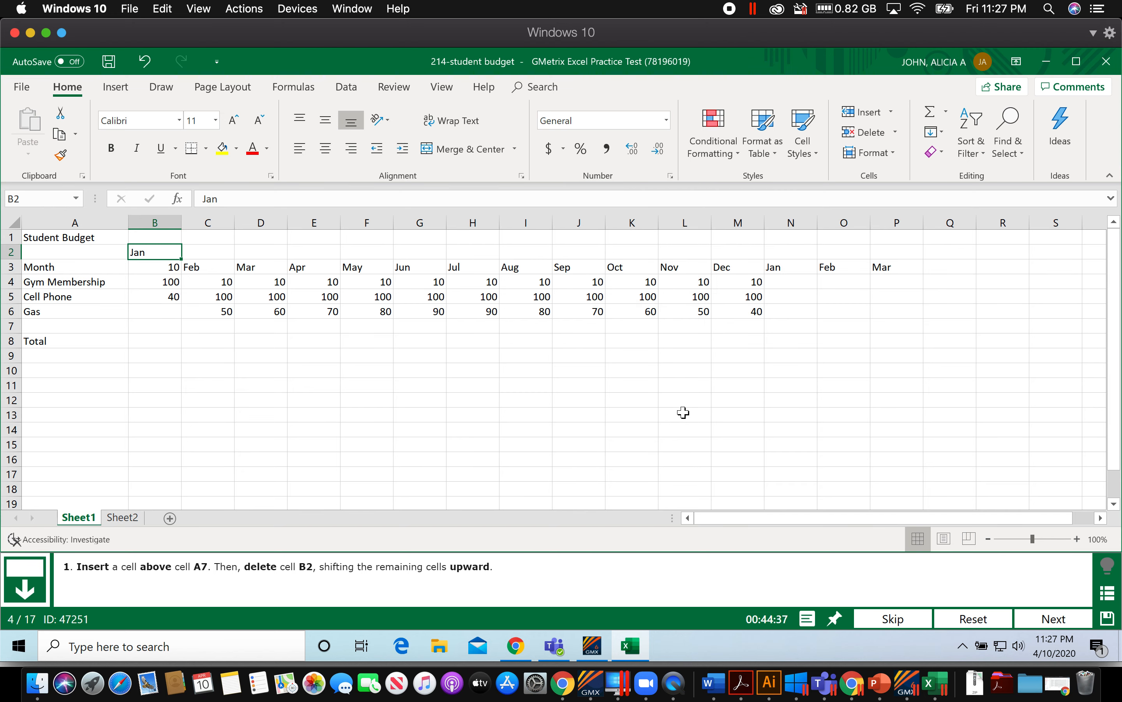
click(673, 368)
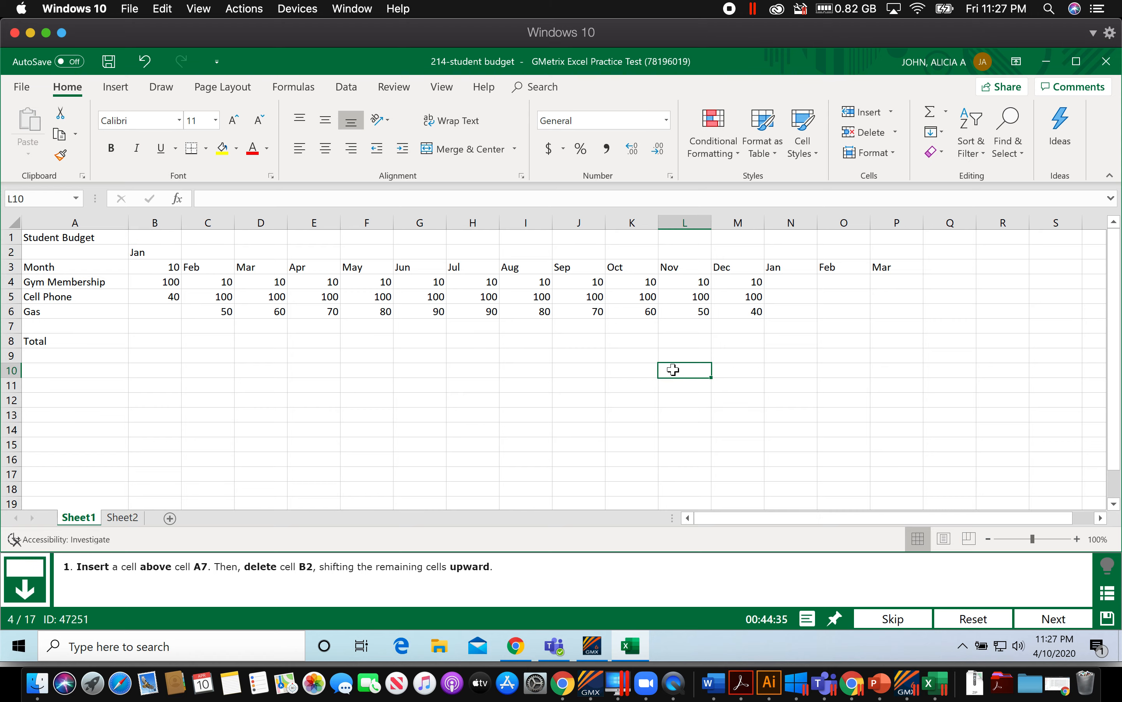
click(1046, 616)
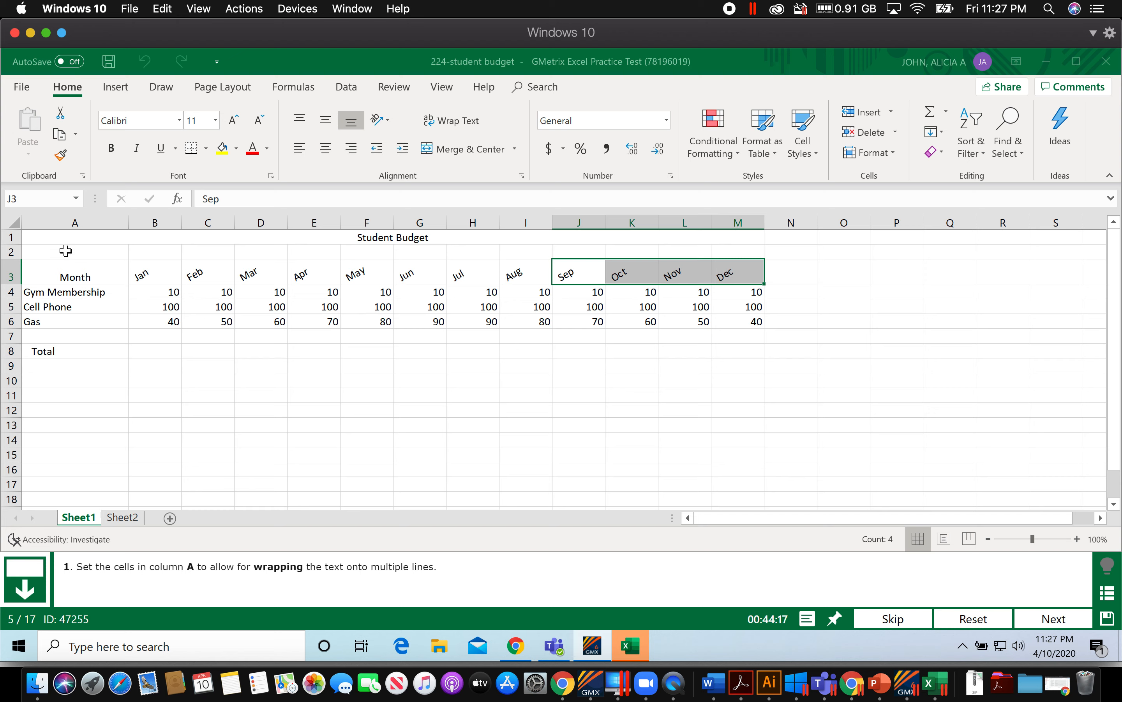
Turn on text wrapping for all of column A, and go on to the next question.
click(74, 223)
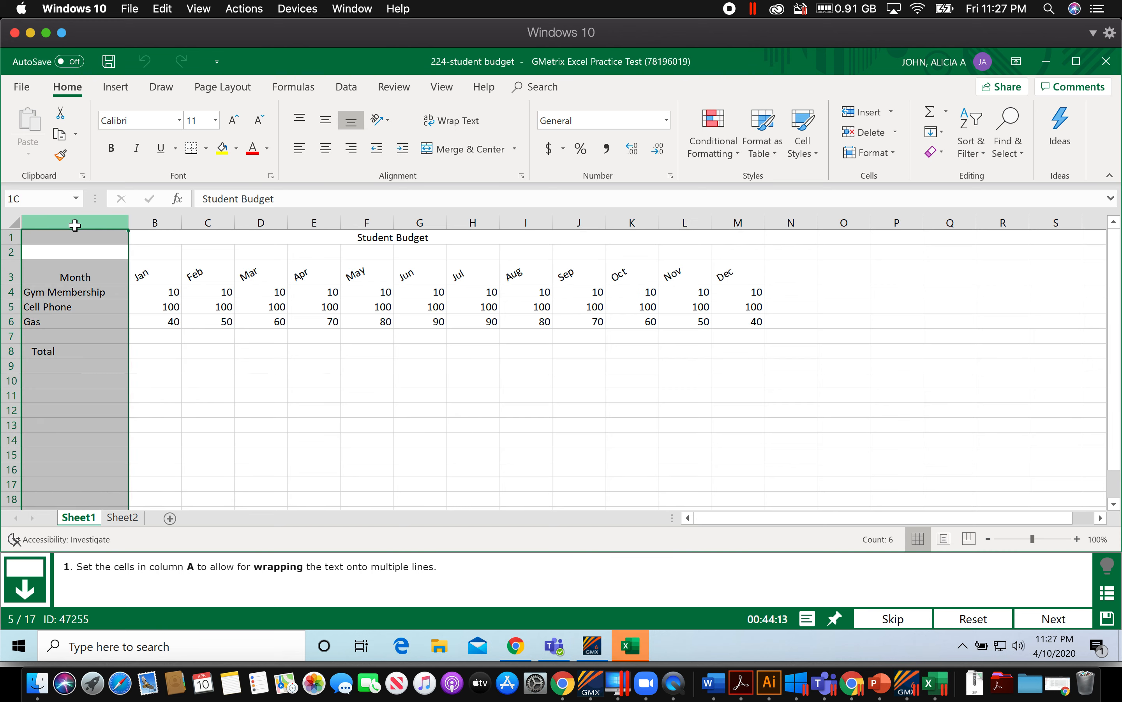
drag(75, 225, 75, 222)
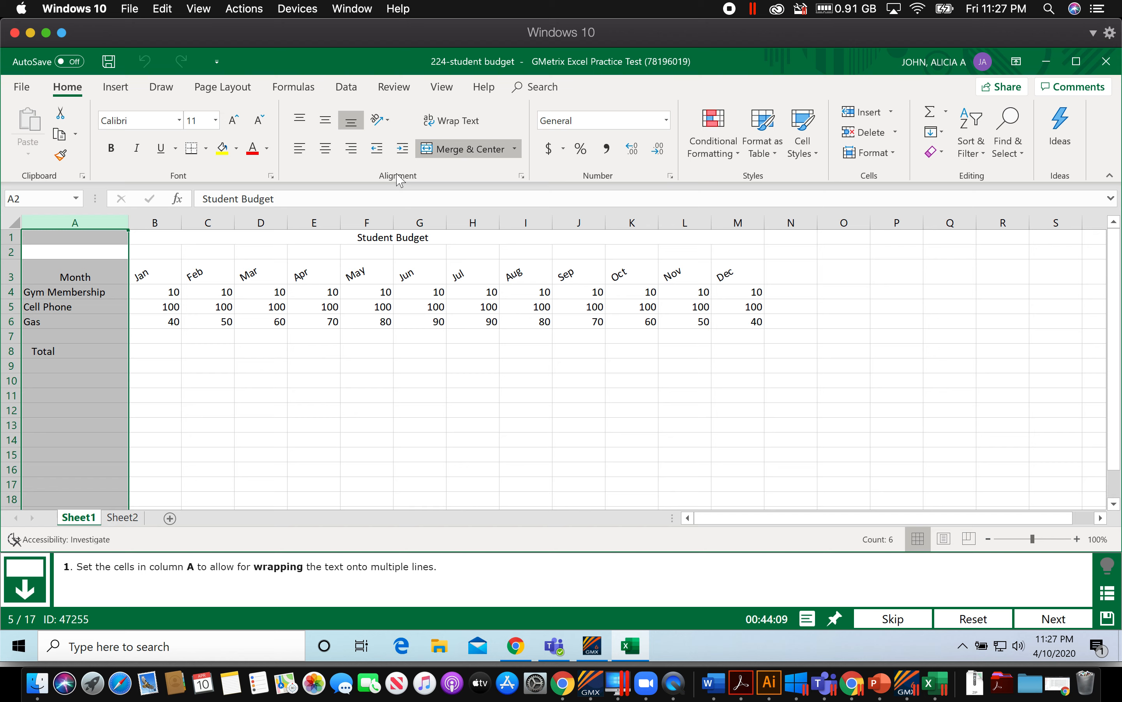
click(456, 120)
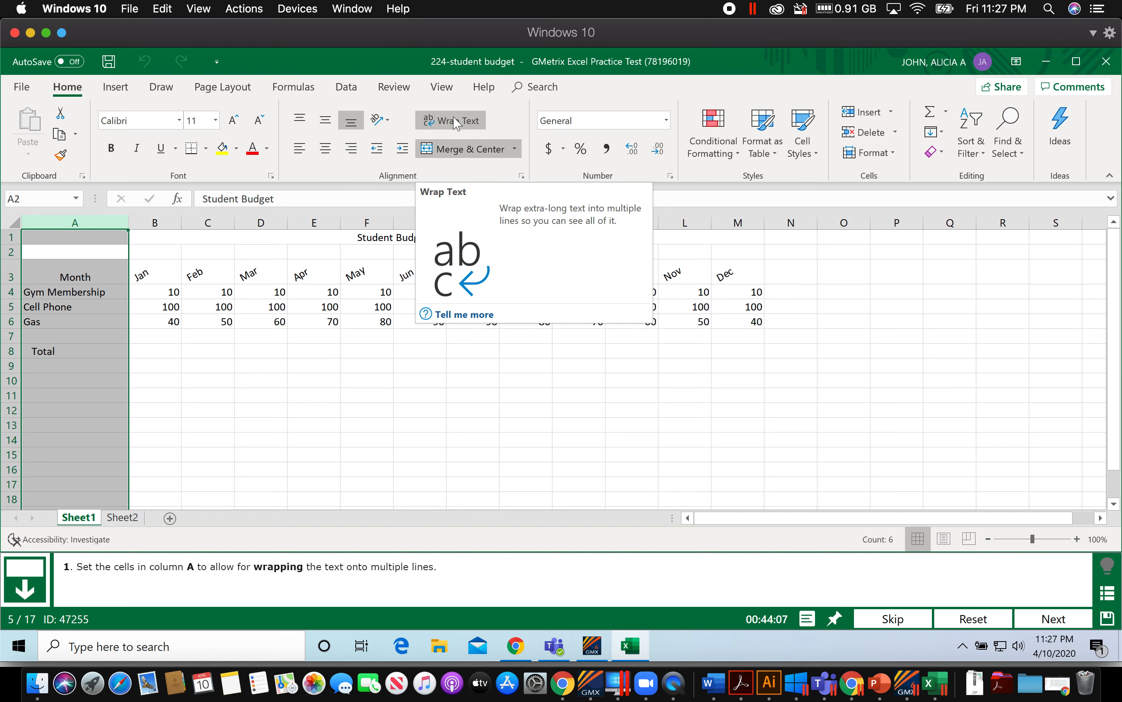
click(455, 121)
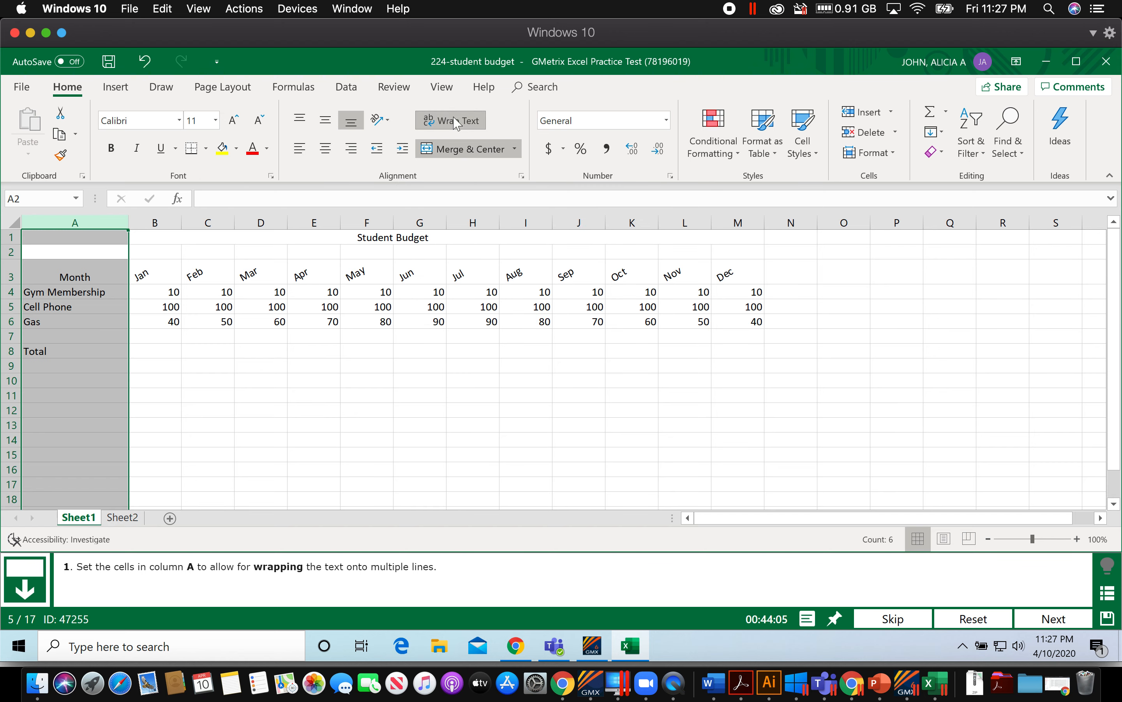
click(598, 400)
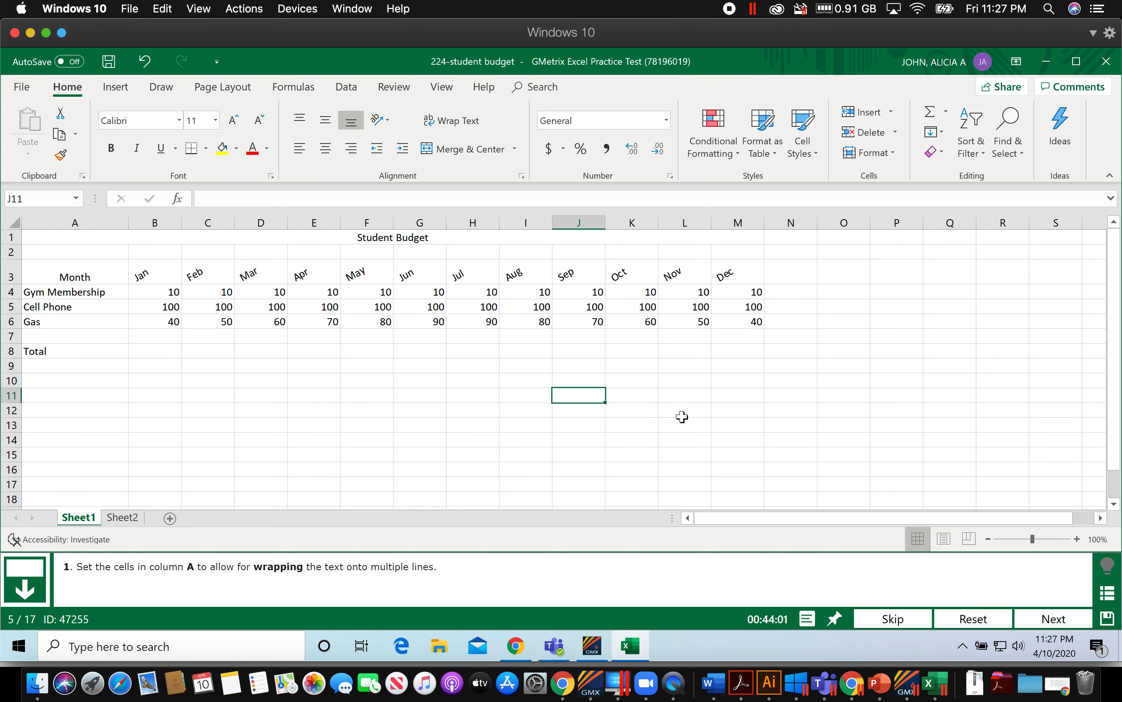
click(1059, 622)
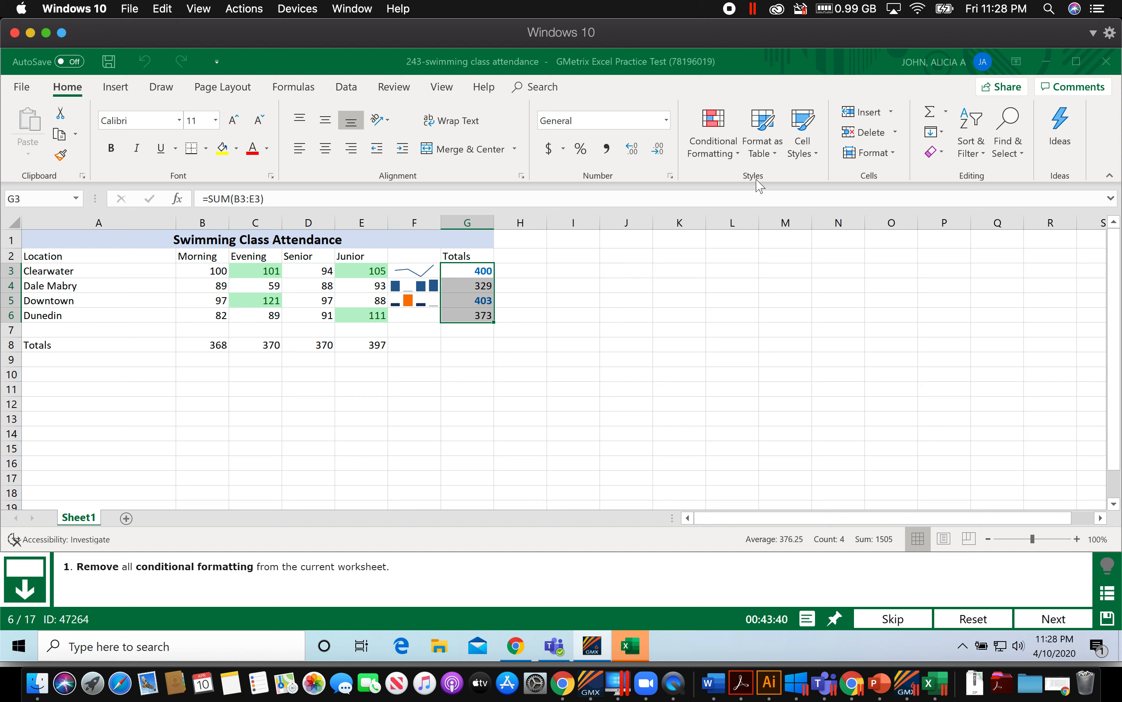
Clear the conditional formatting rules from the entire sheet, and go on to the next question.
click(741, 163)
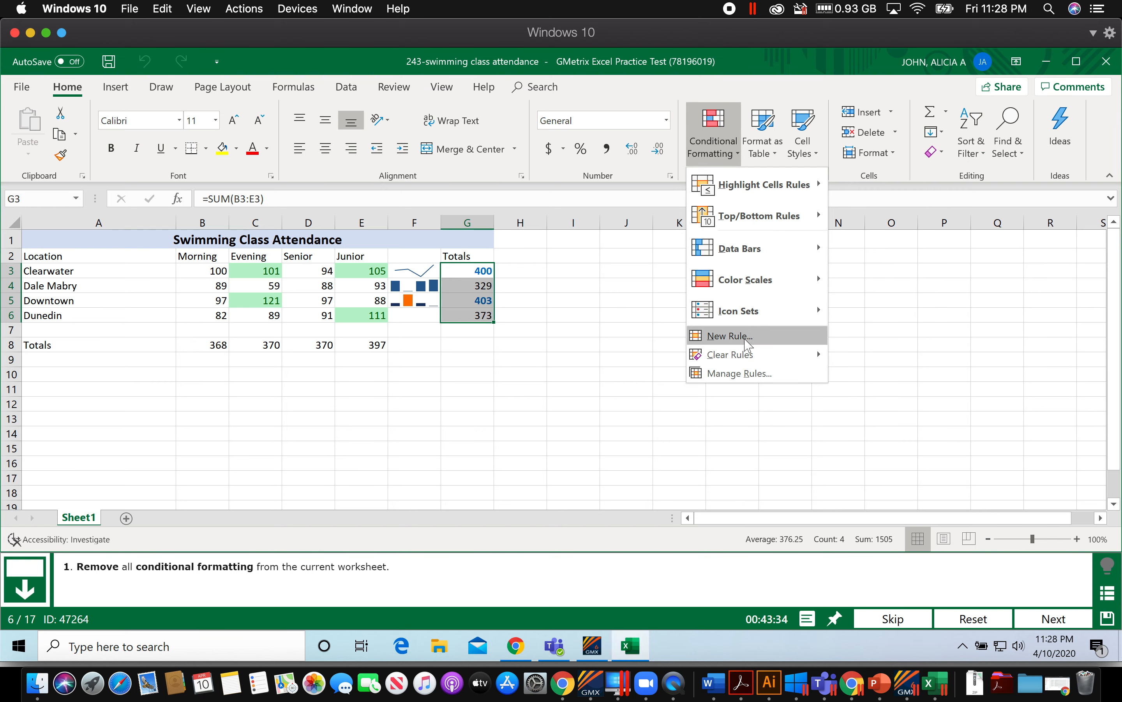
mouse_move(751, 359)
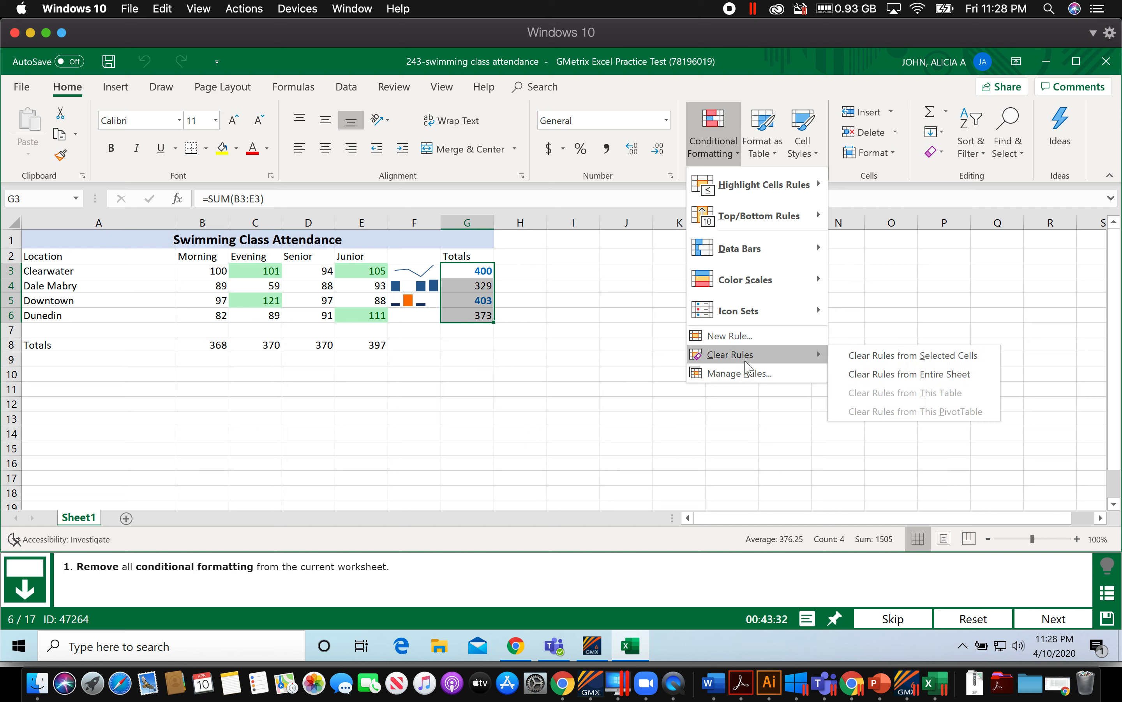
click(892, 374)
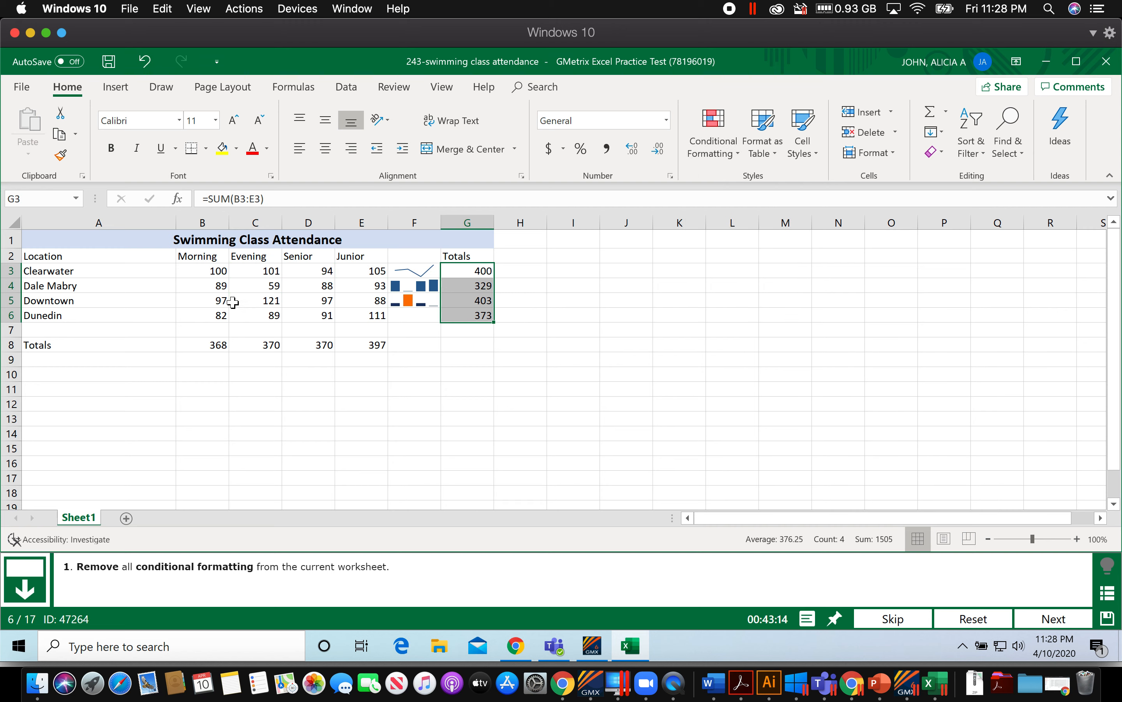
click(1054, 621)
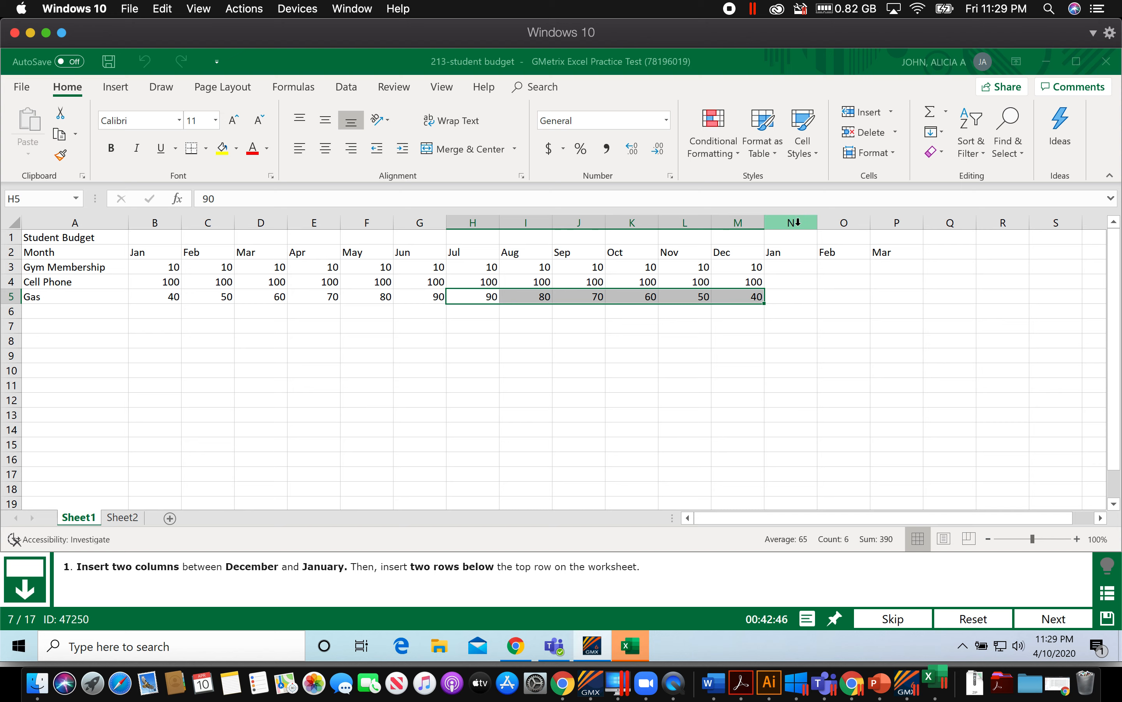
Insert two sheet columns at N and O, between December and the second January.
drag(794, 225, 835, 221)
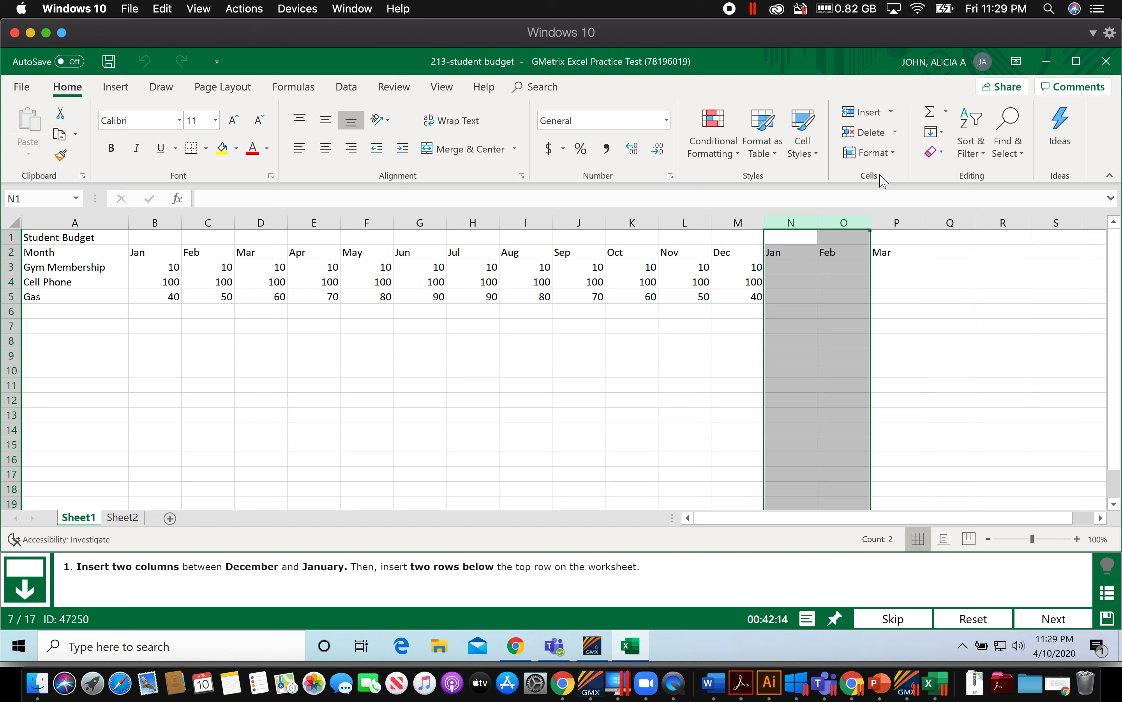
click(891, 113)
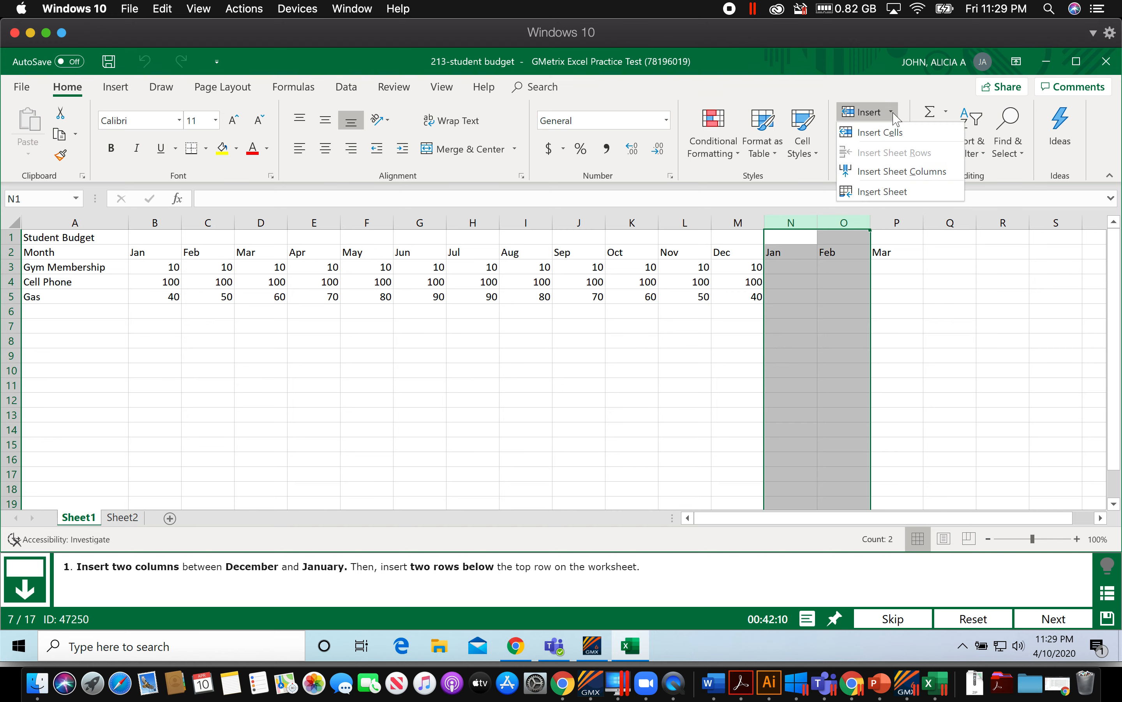
click(893, 179)
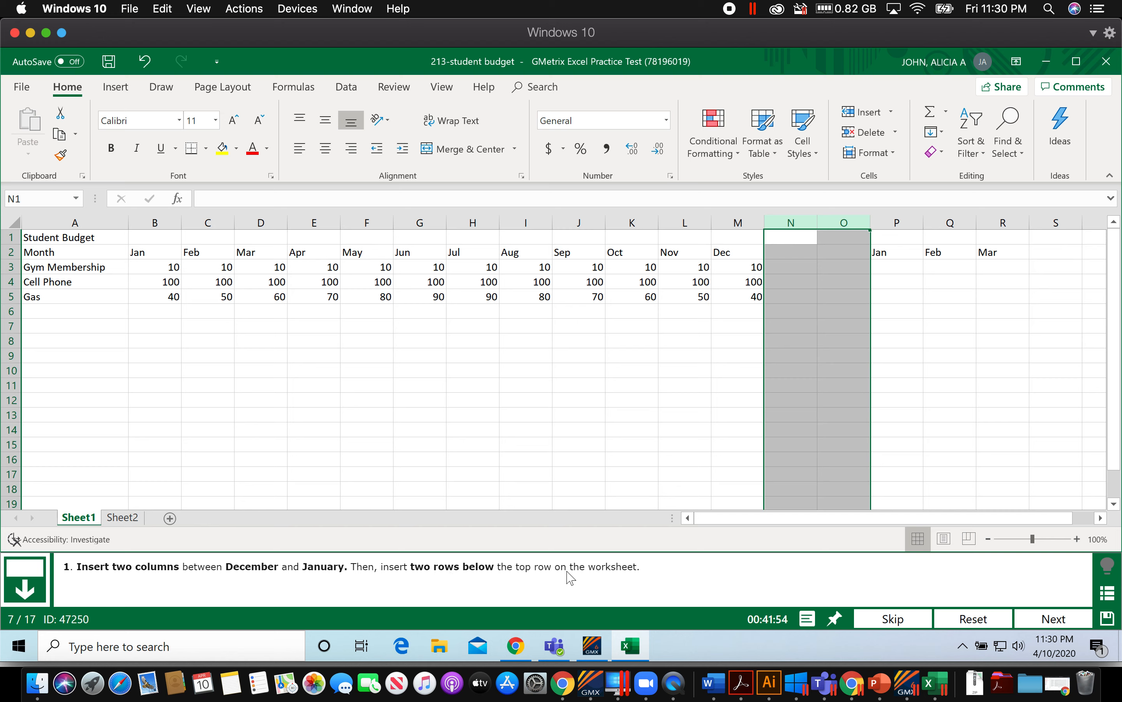
click(419, 384)
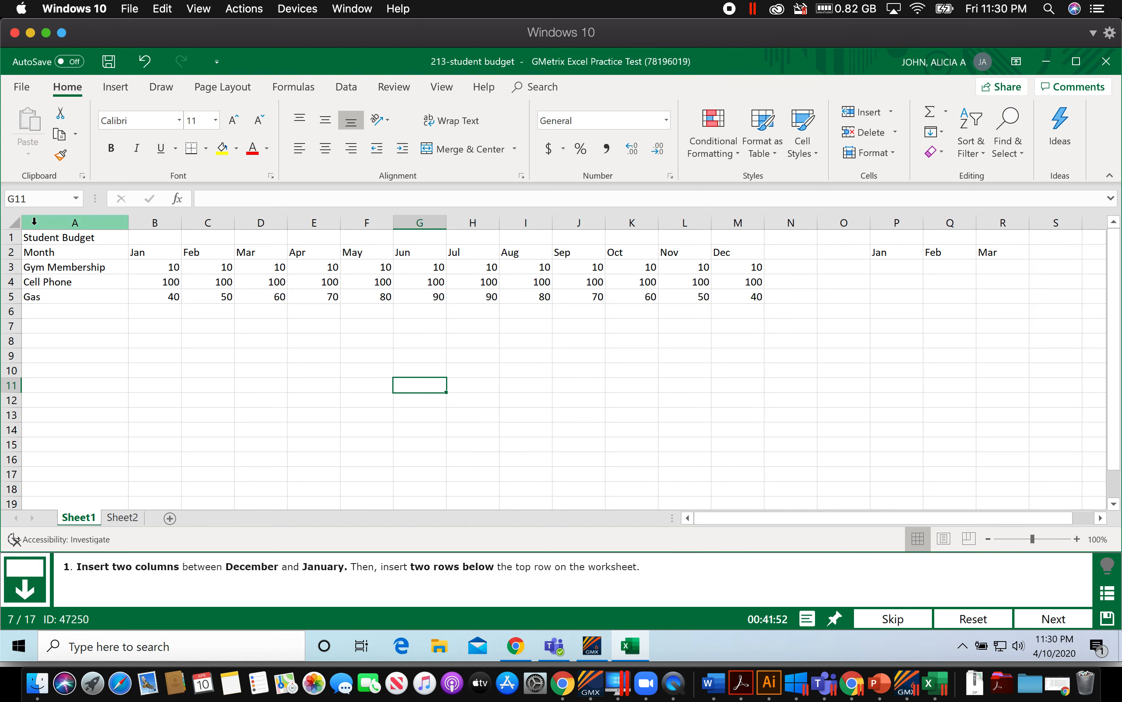
Insert two sheet rows below the Student Budget title row, and go on to the next question.
click(10, 251)
drag(12, 252, 8, 268)
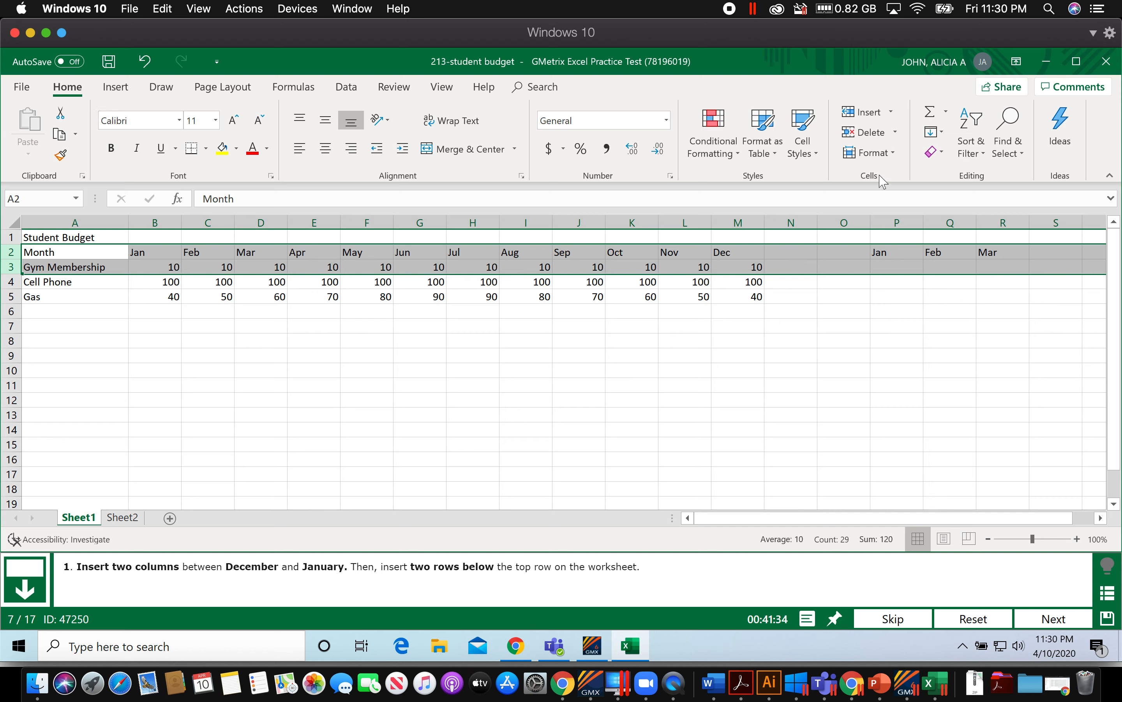
click(891, 112)
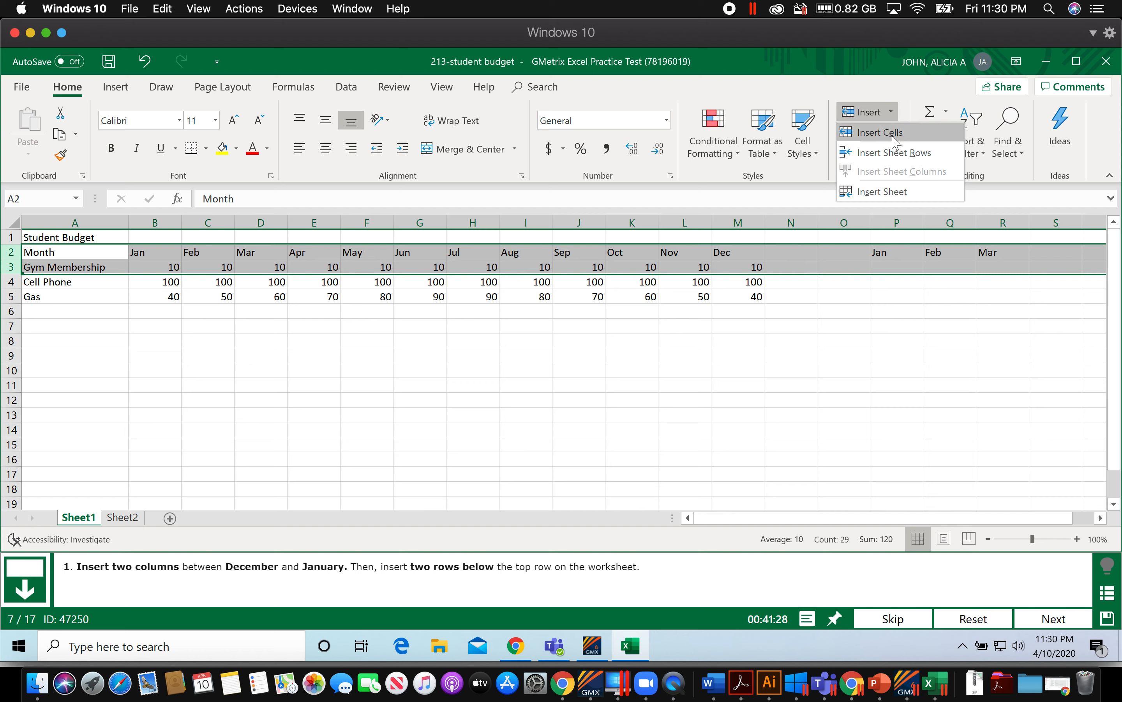
click(888, 154)
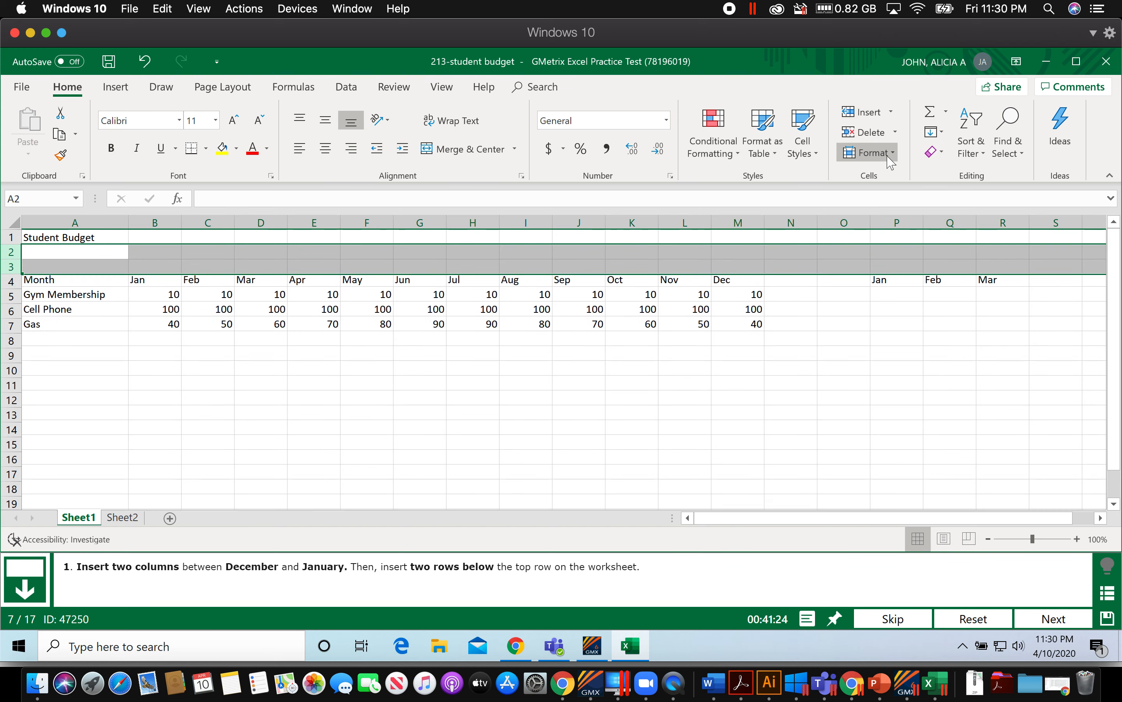
click(616, 371)
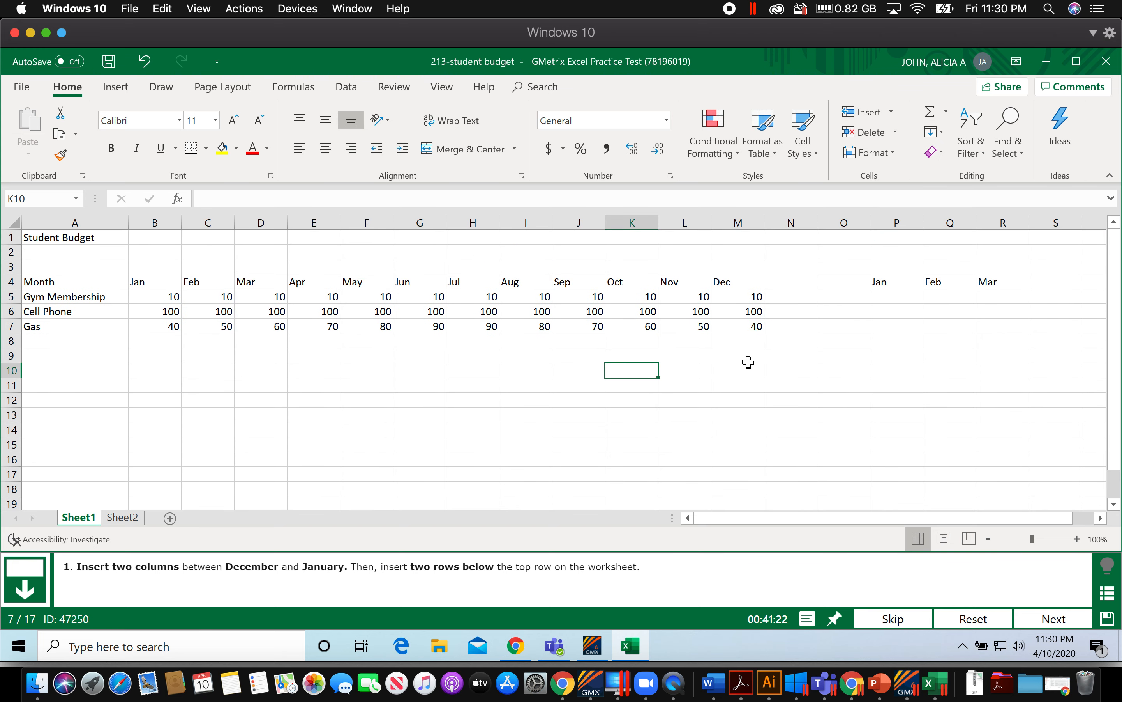
click(1044, 619)
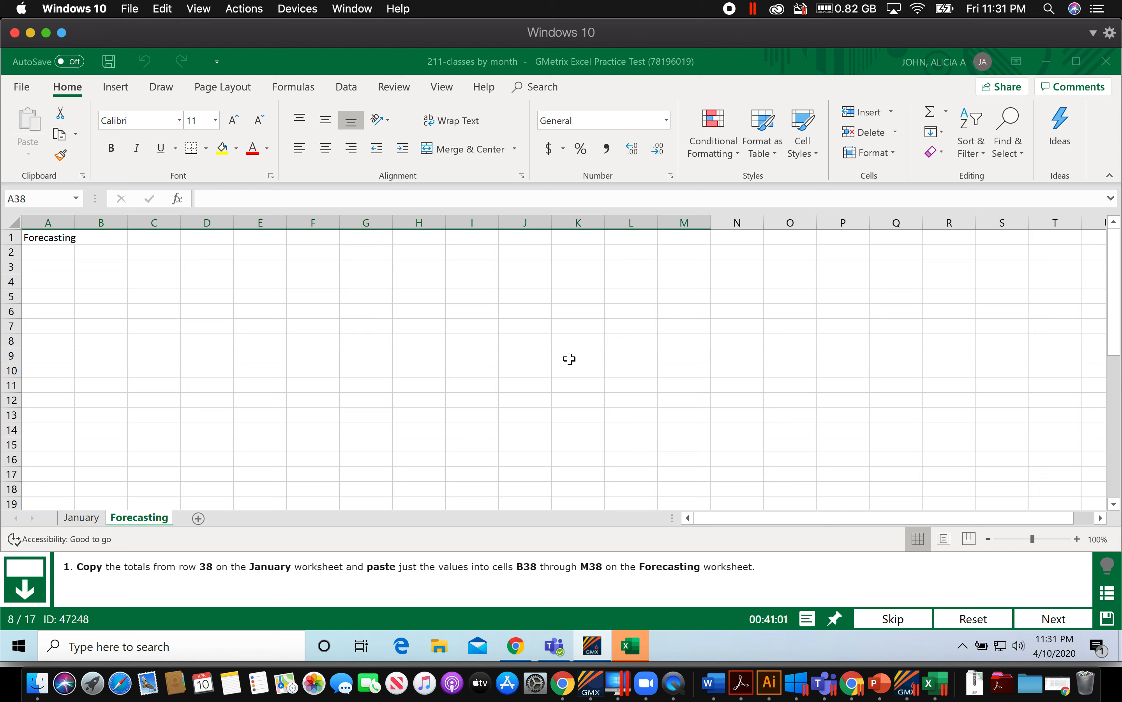
Copy the totals in B38:M38 on the January worksheet.
click(86, 521)
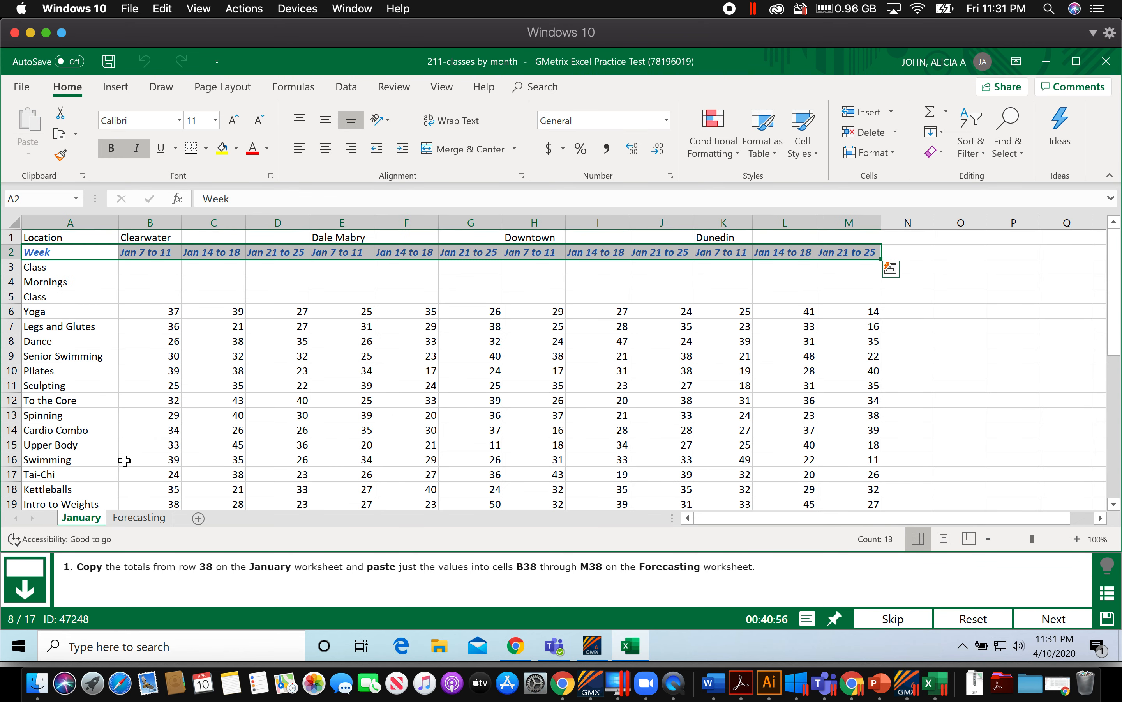
scroll(181, 445, down, 6)
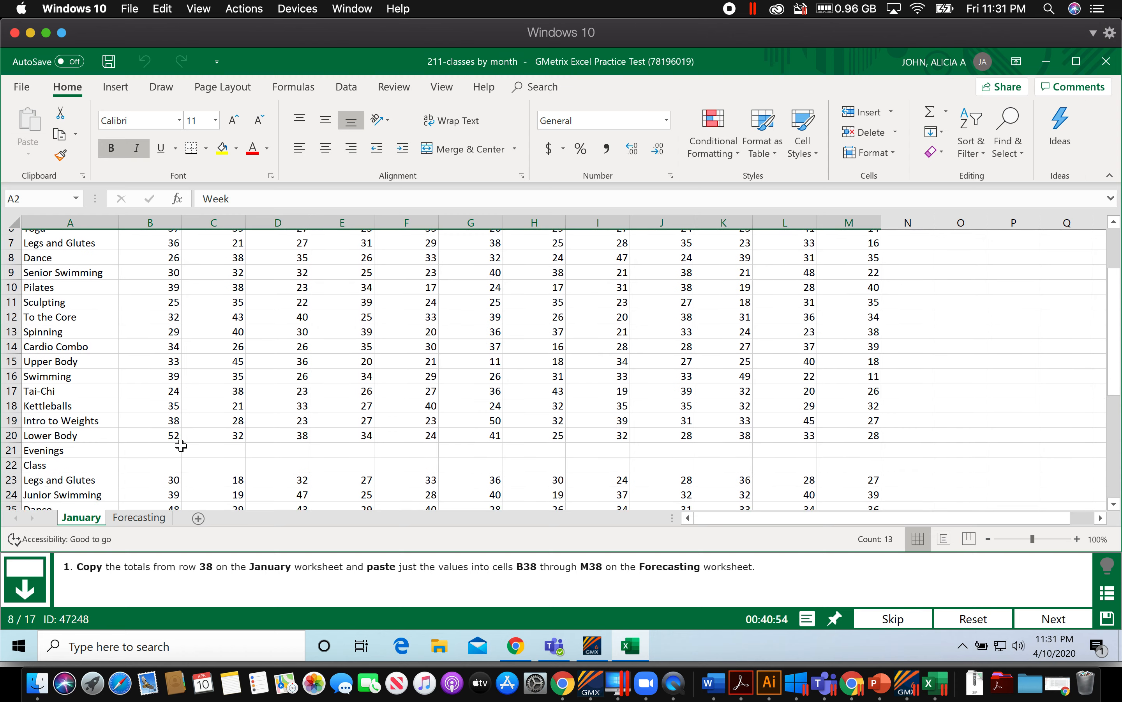
scroll(180, 445, down, 3)
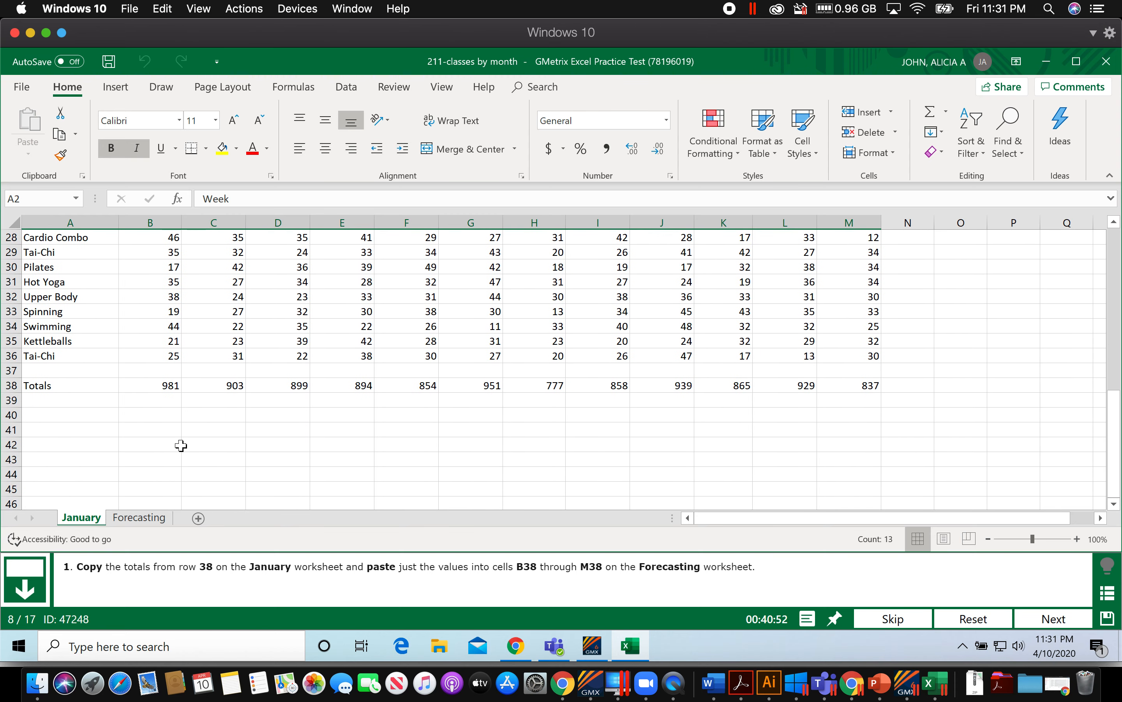
drag(158, 385, 853, 388)
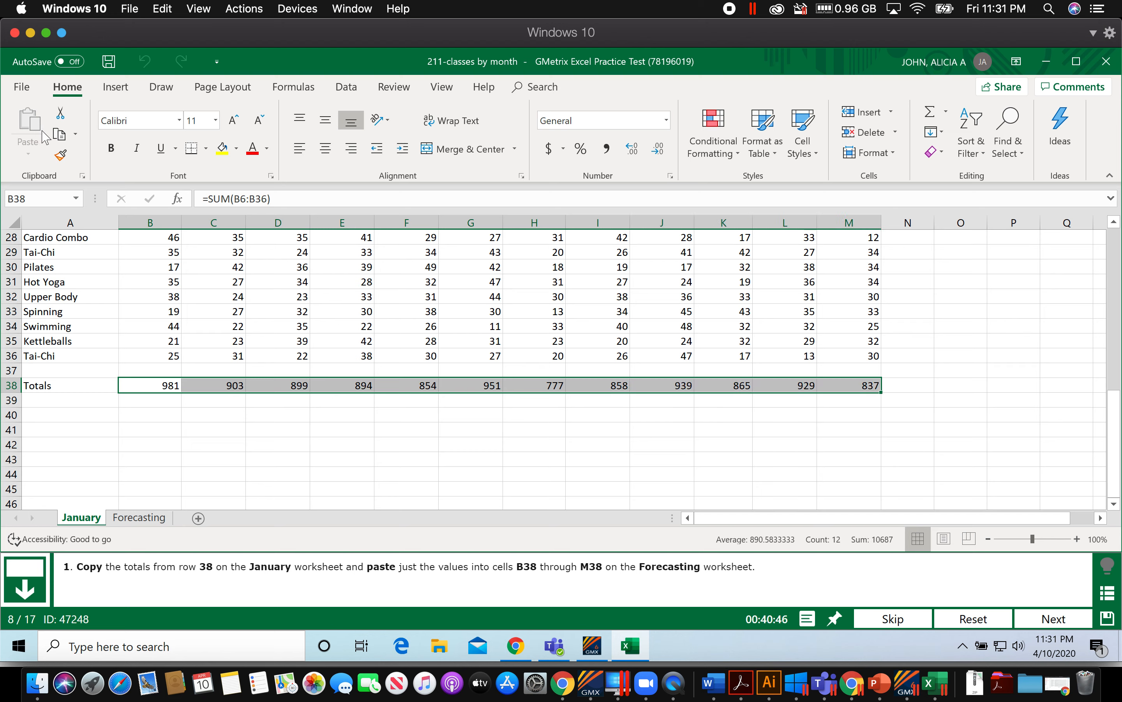
click(59, 135)
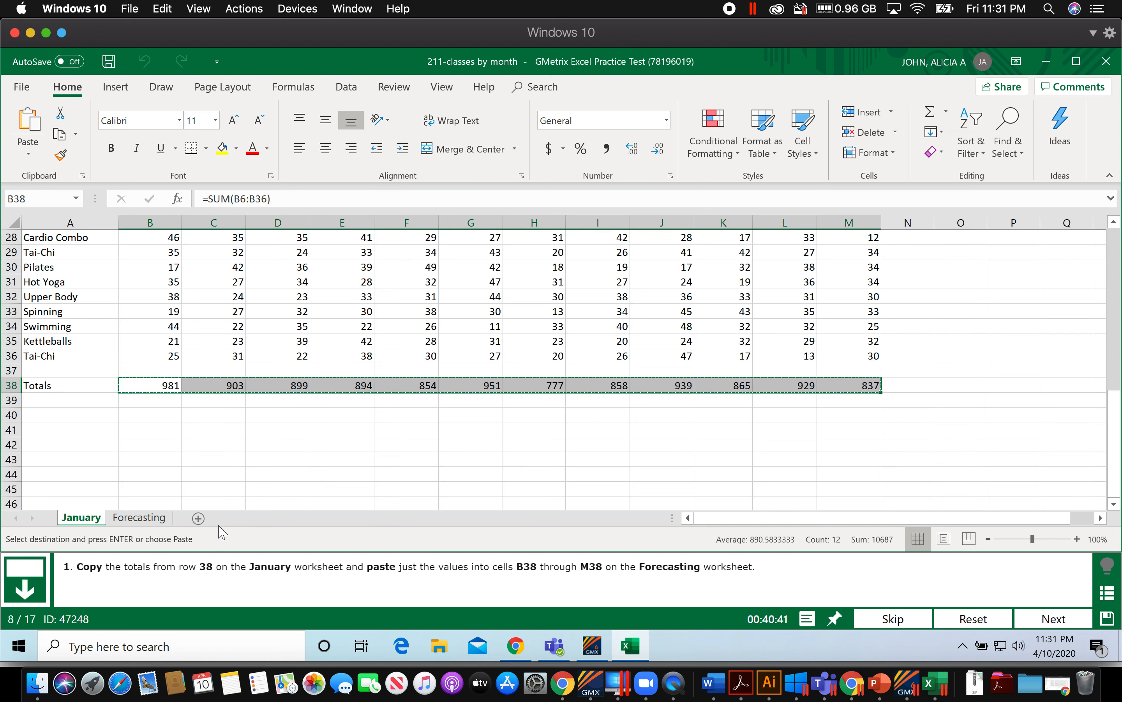
Paste only the values of the copied totals into B38:M38 on the Forecasting worksheet, and go on to the next question.
click(139, 517)
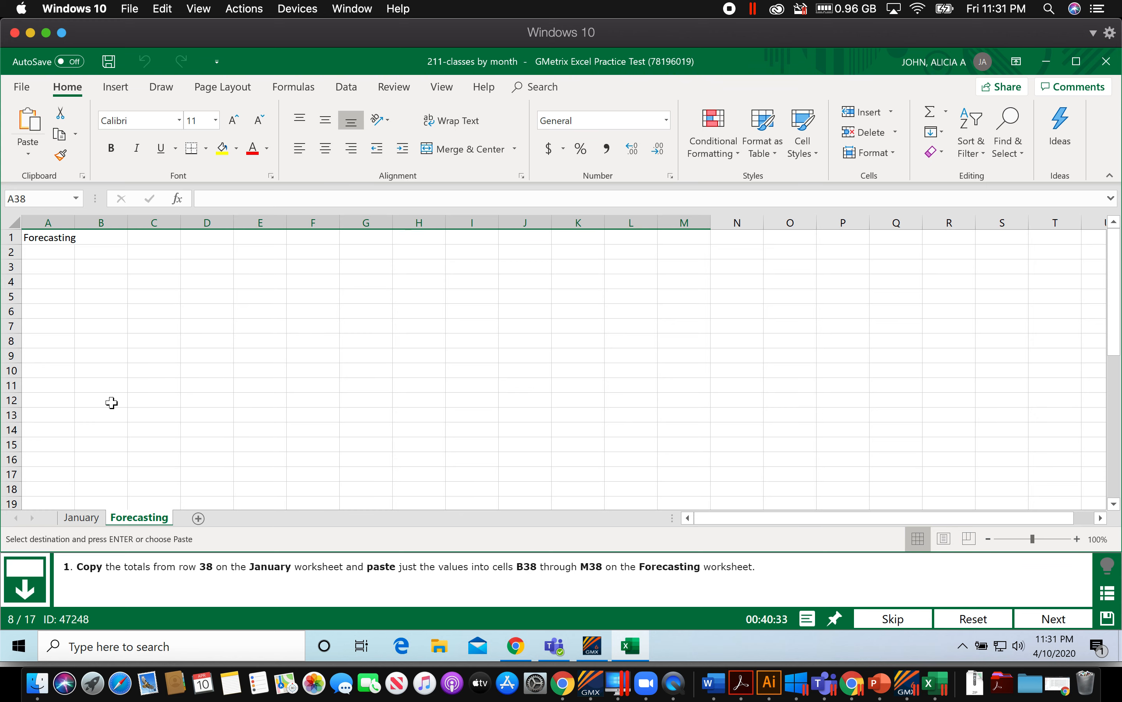
scroll(112, 402, down, 8)
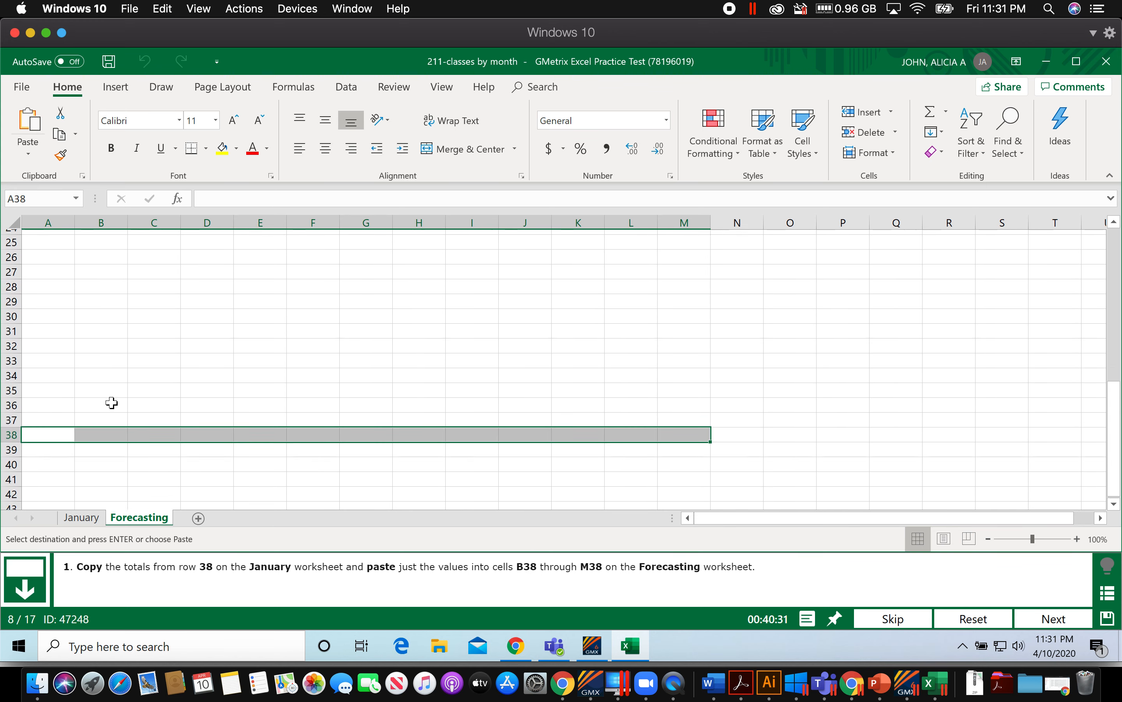
click(104, 429)
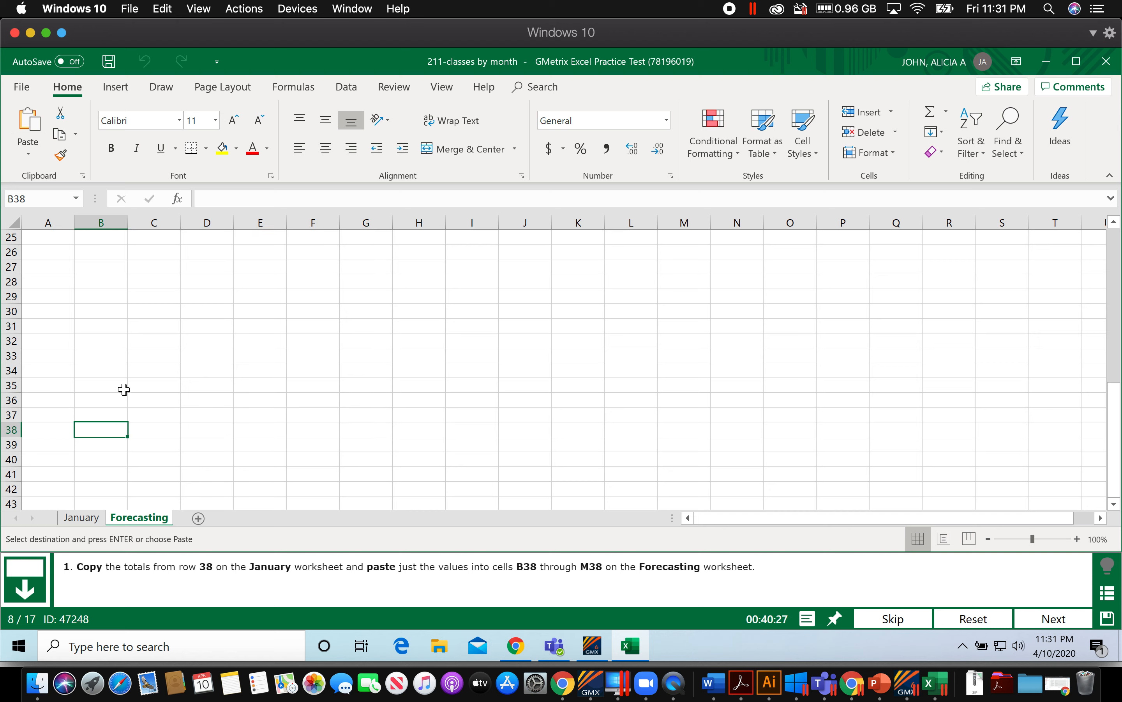
click(29, 158)
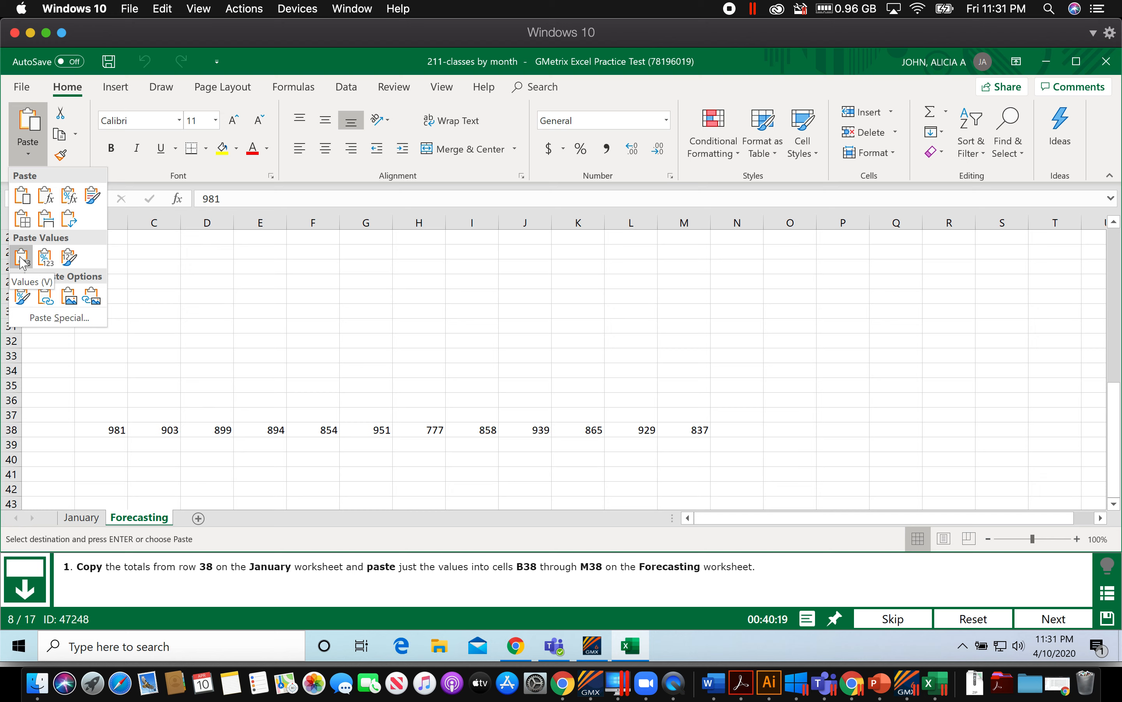
click(22, 258)
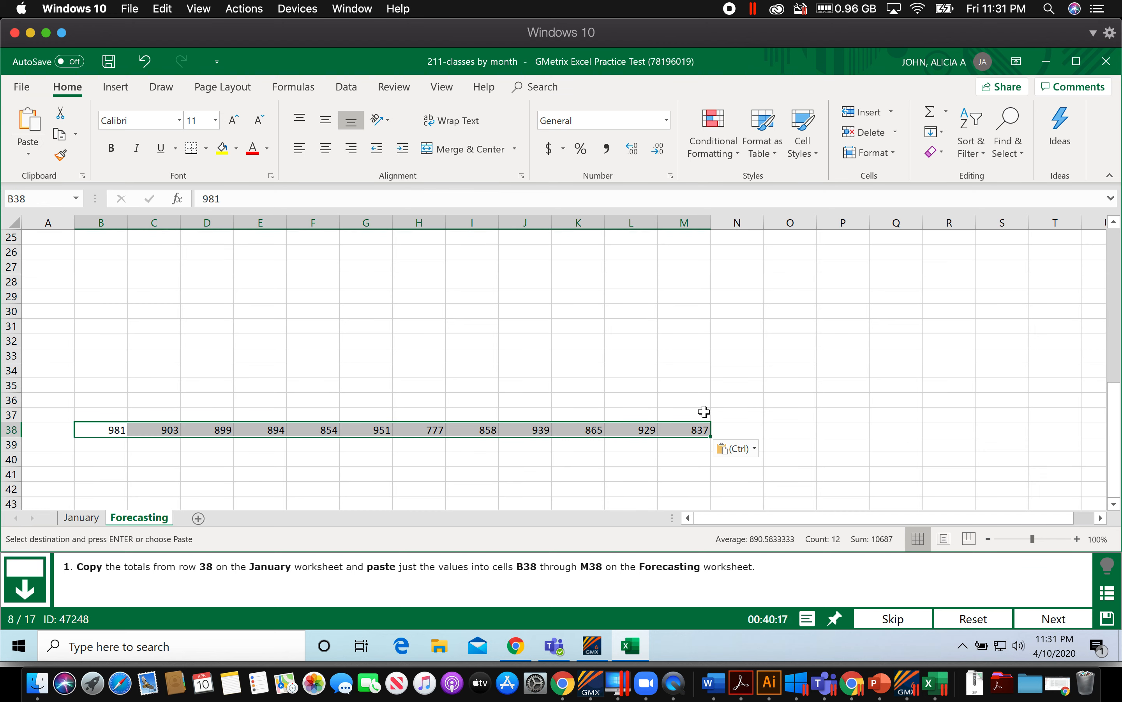
click(785, 414)
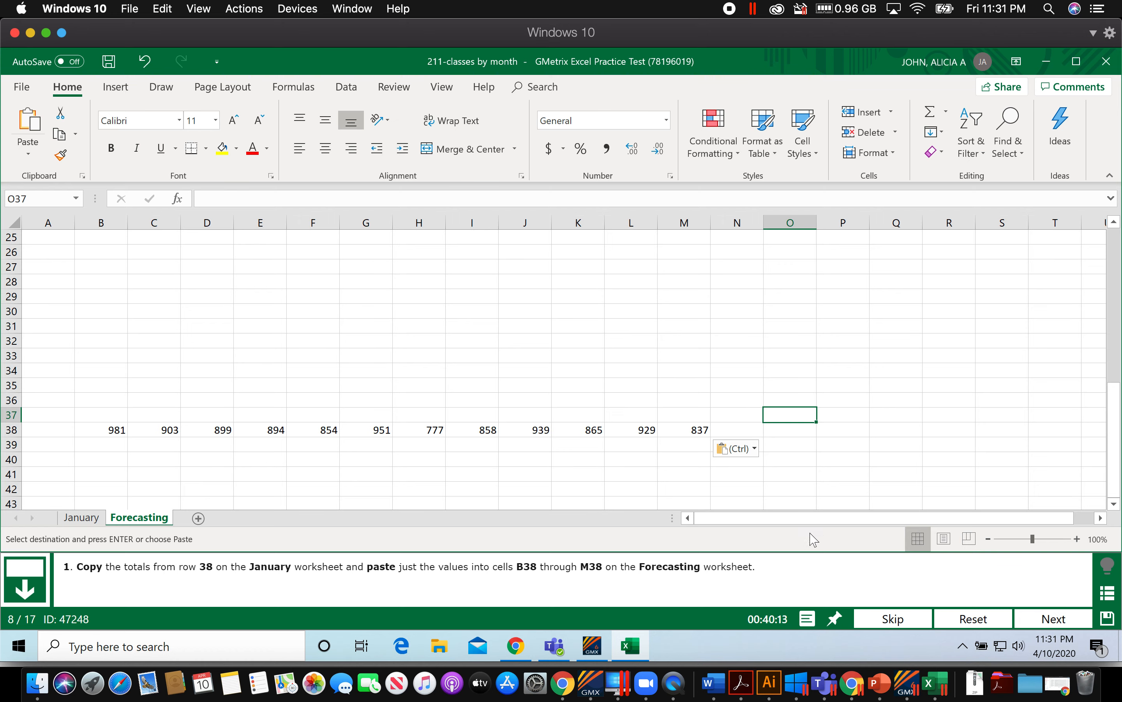
click(1053, 618)
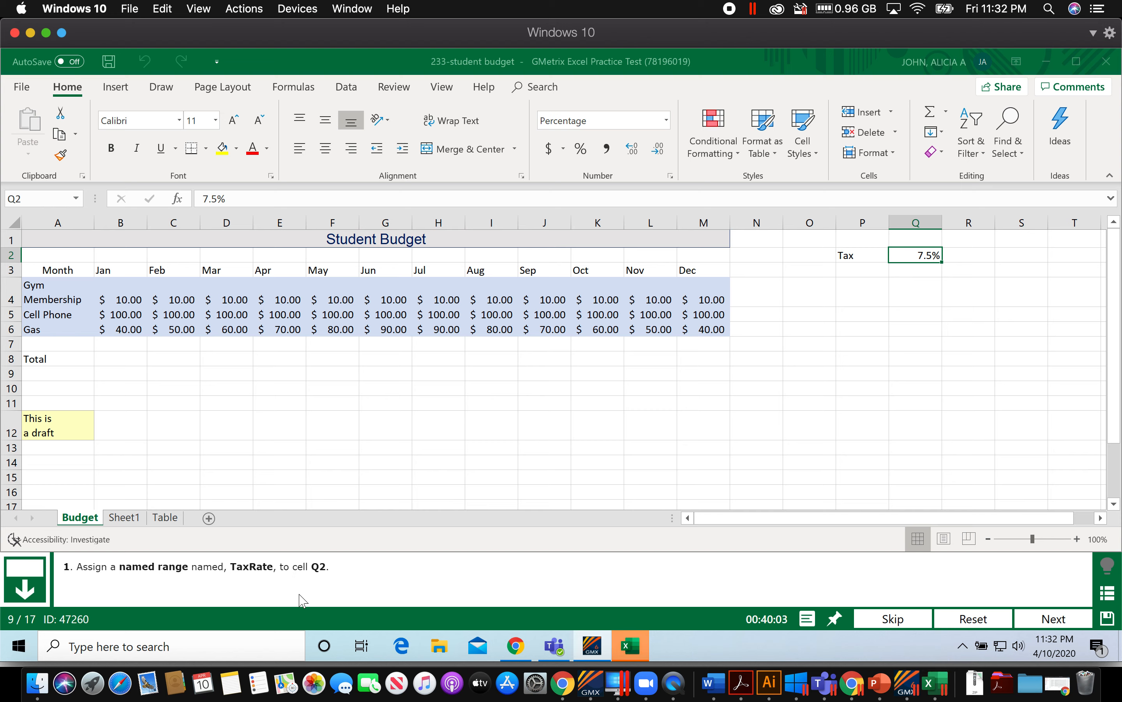
Assign the range name TaxRate to cell Q2, and go on to the next question.
click(924, 255)
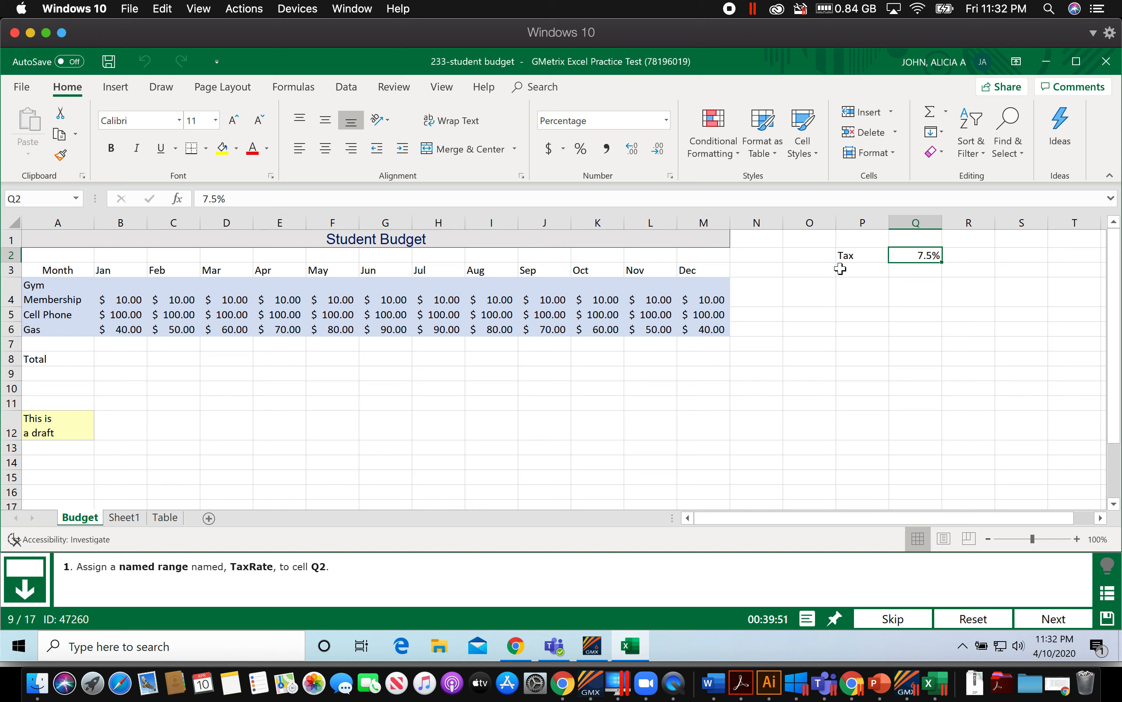
click(32, 198)
text(TaxRate)
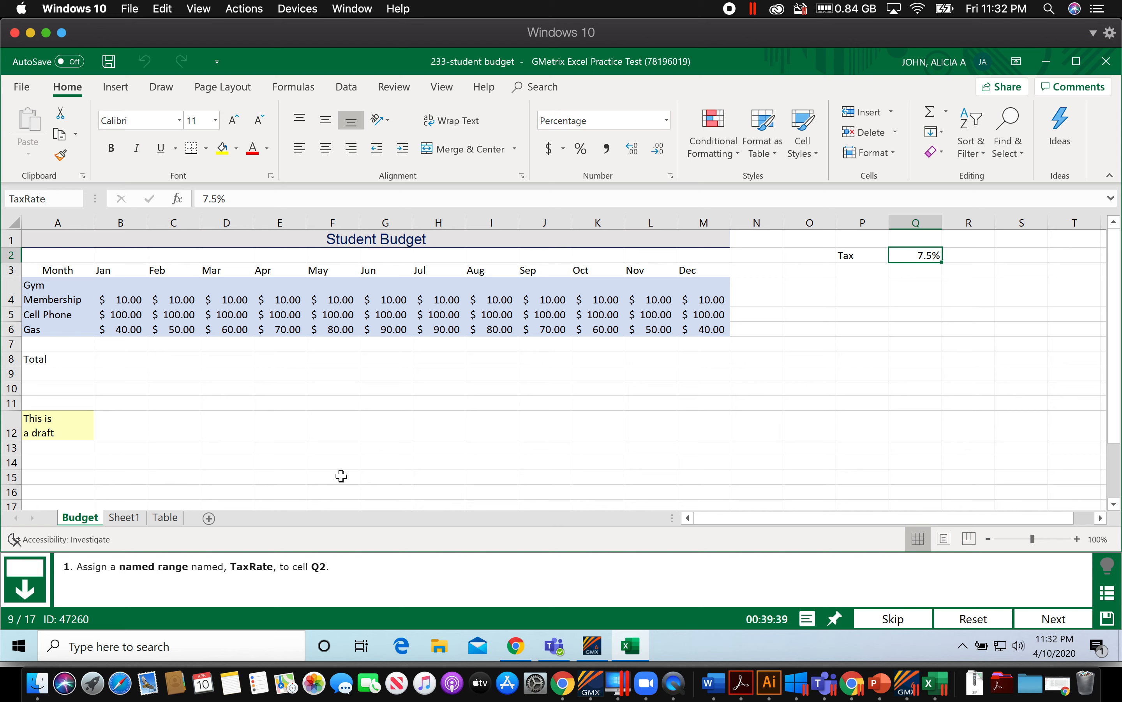
key(Return)
click(1042, 620)
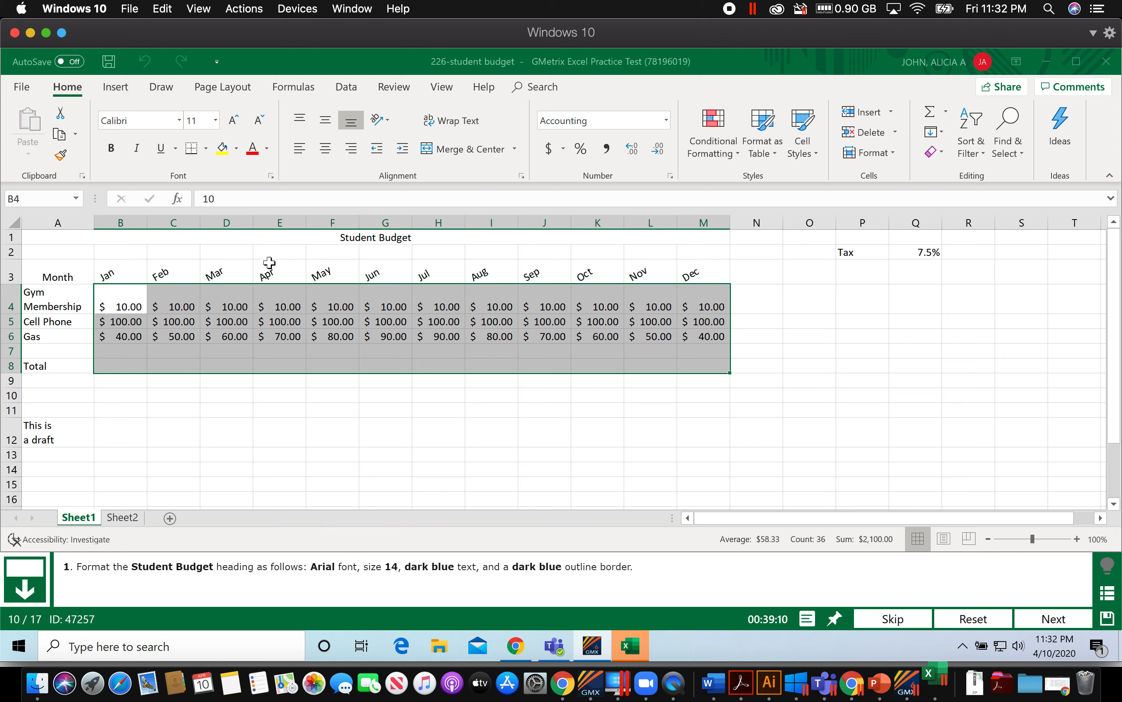
Format the Student Budget heading in Arial, size 14, with the standard Dark Blue font color.
click(345, 238)
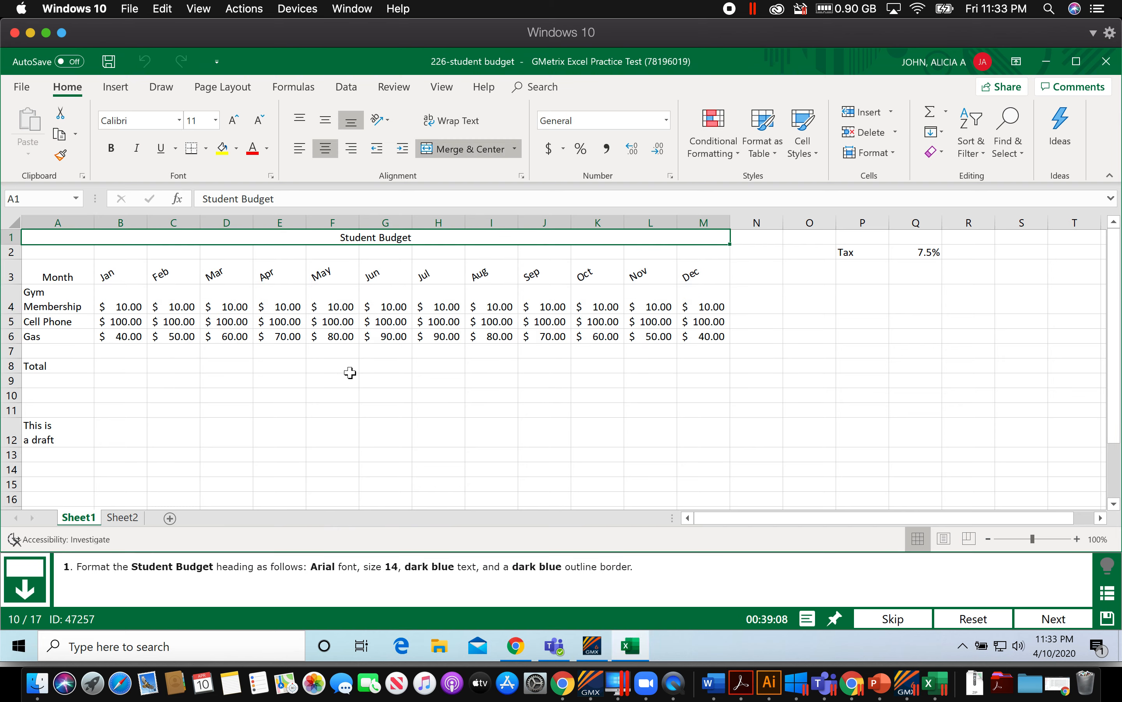
click(180, 122)
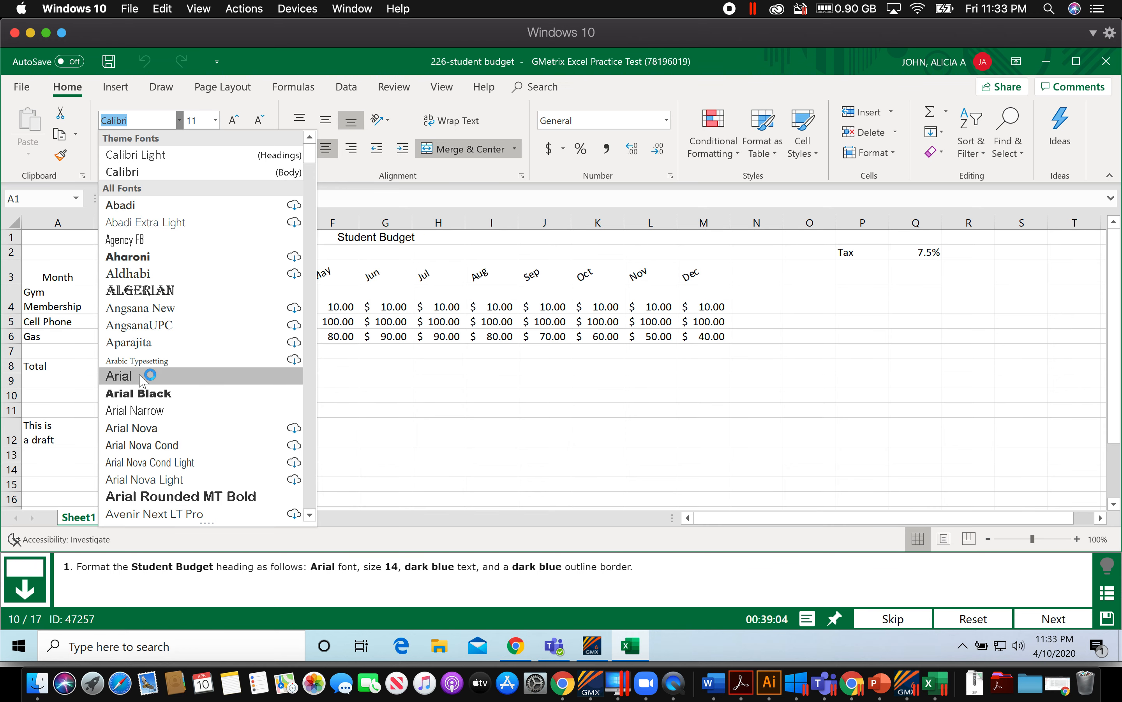
click(119, 375)
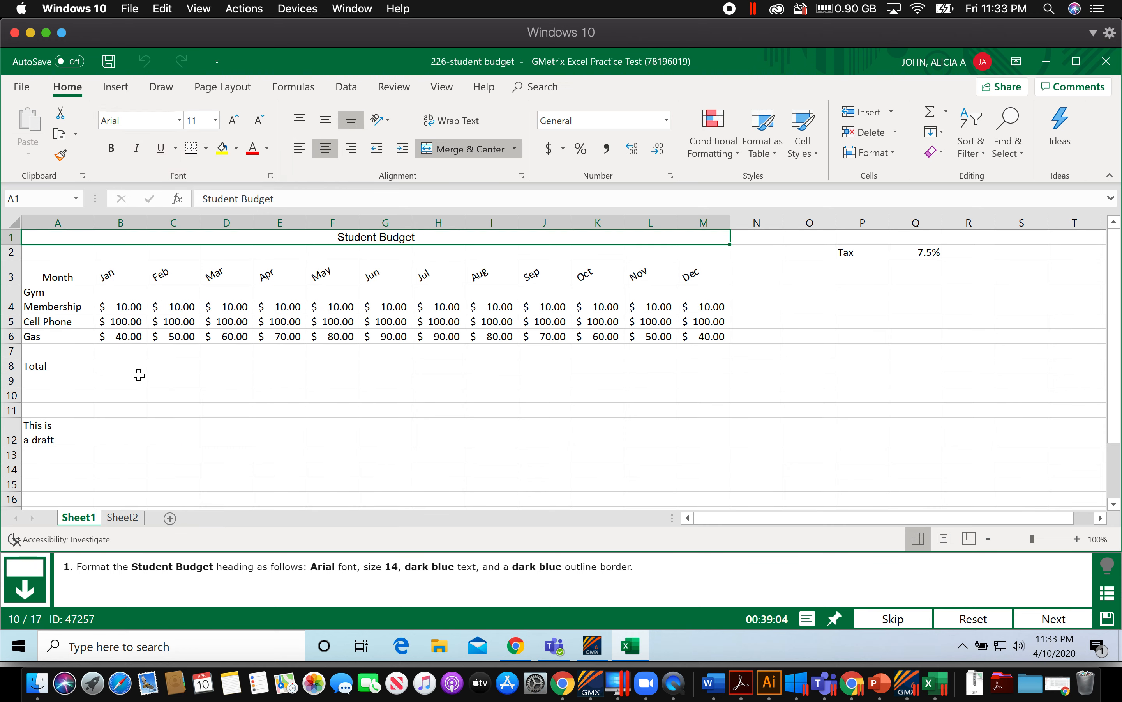
click(216, 123)
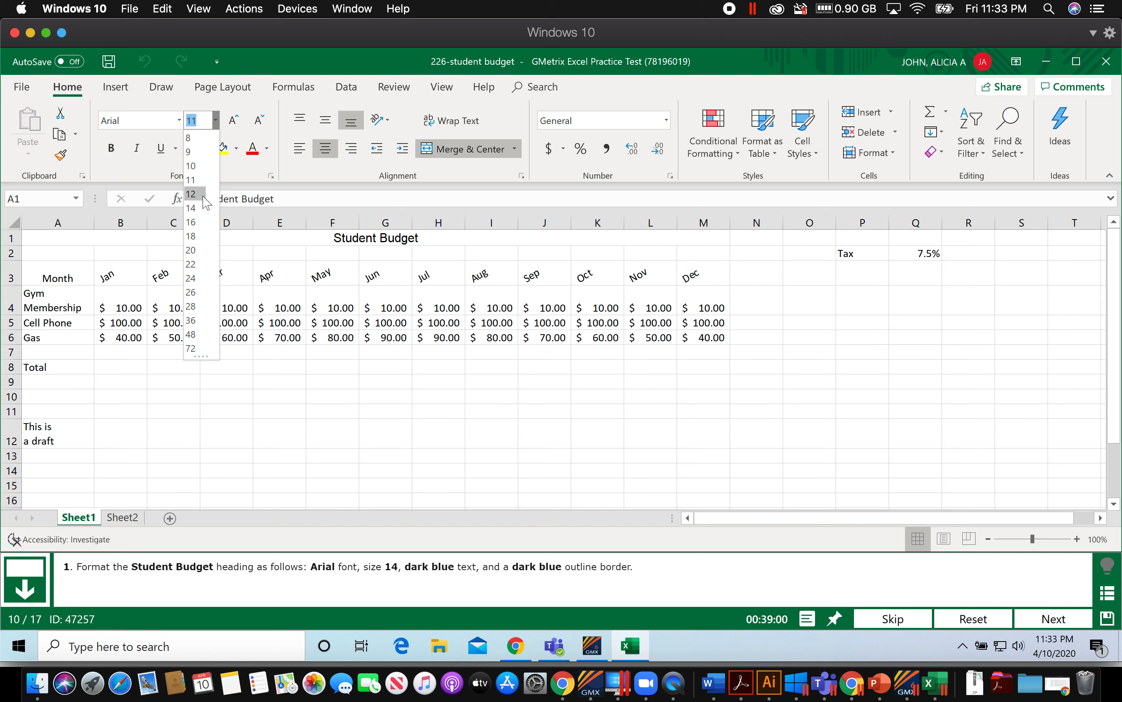
click(192, 209)
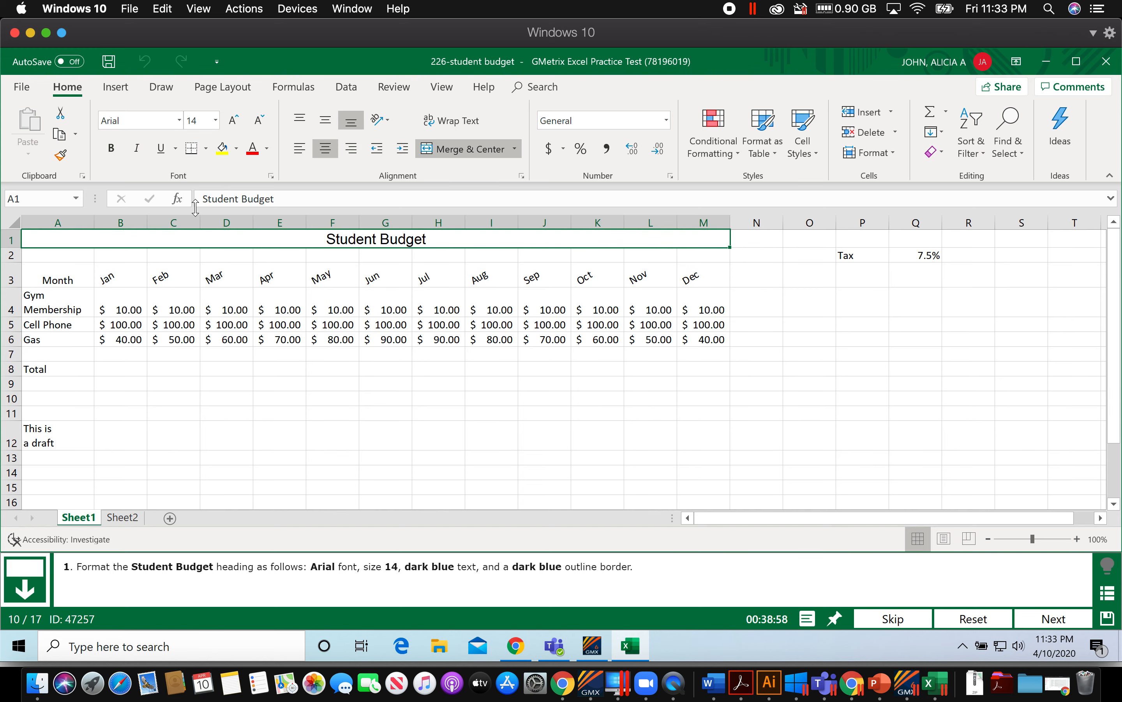
click(266, 149)
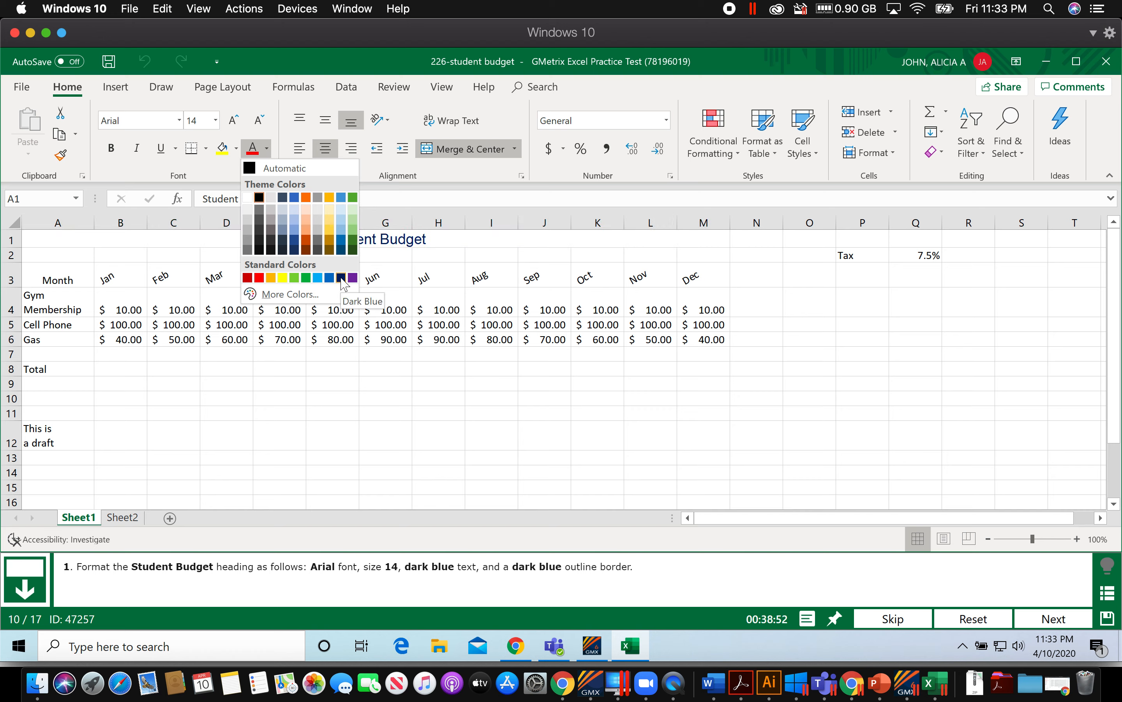
click(341, 278)
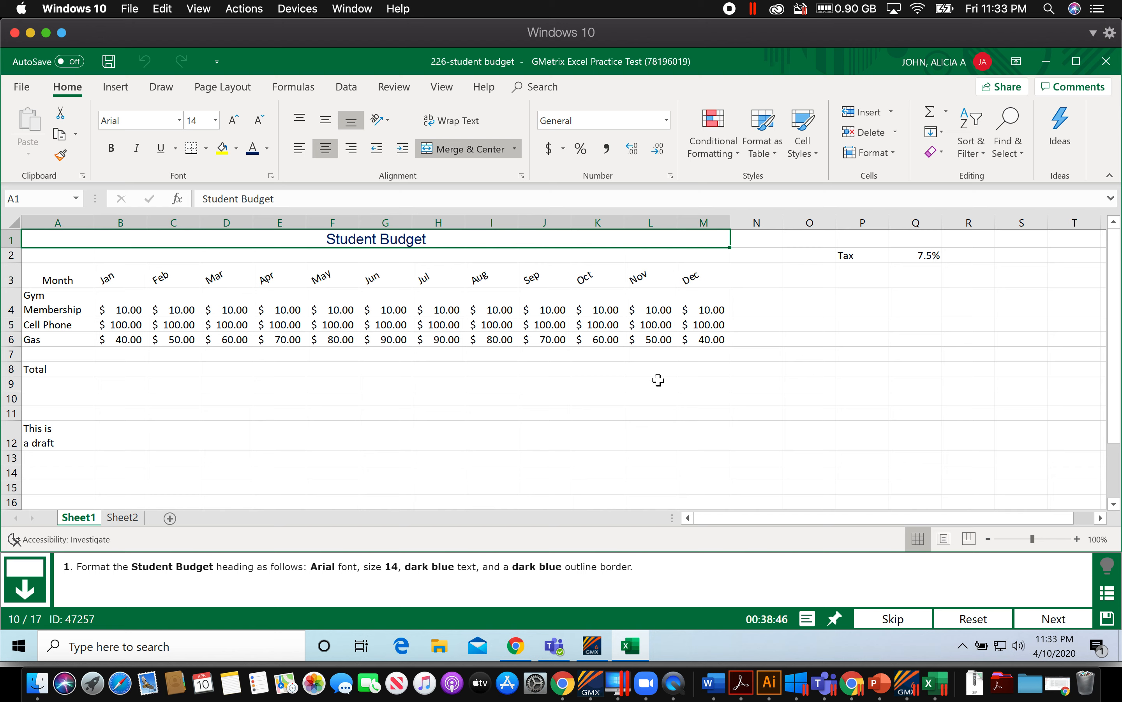
Add a Dark Blue outline border around the Student Budget heading, and go on to the next question.
click(206, 153)
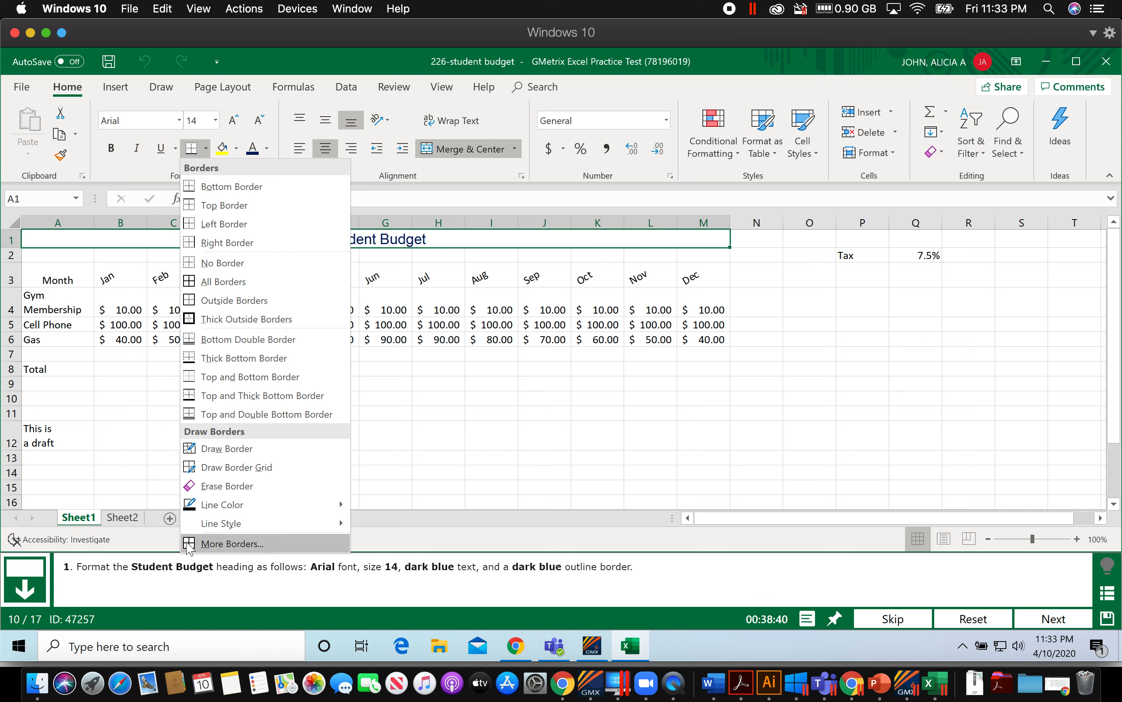
click(211, 543)
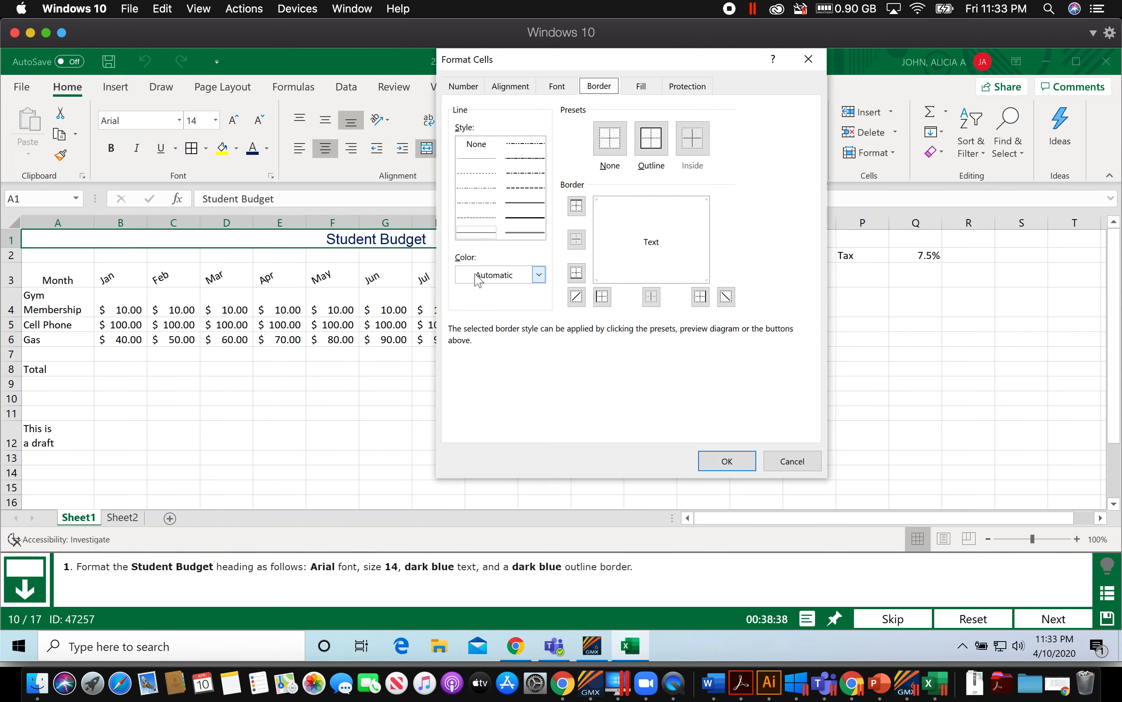
click(538, 275)
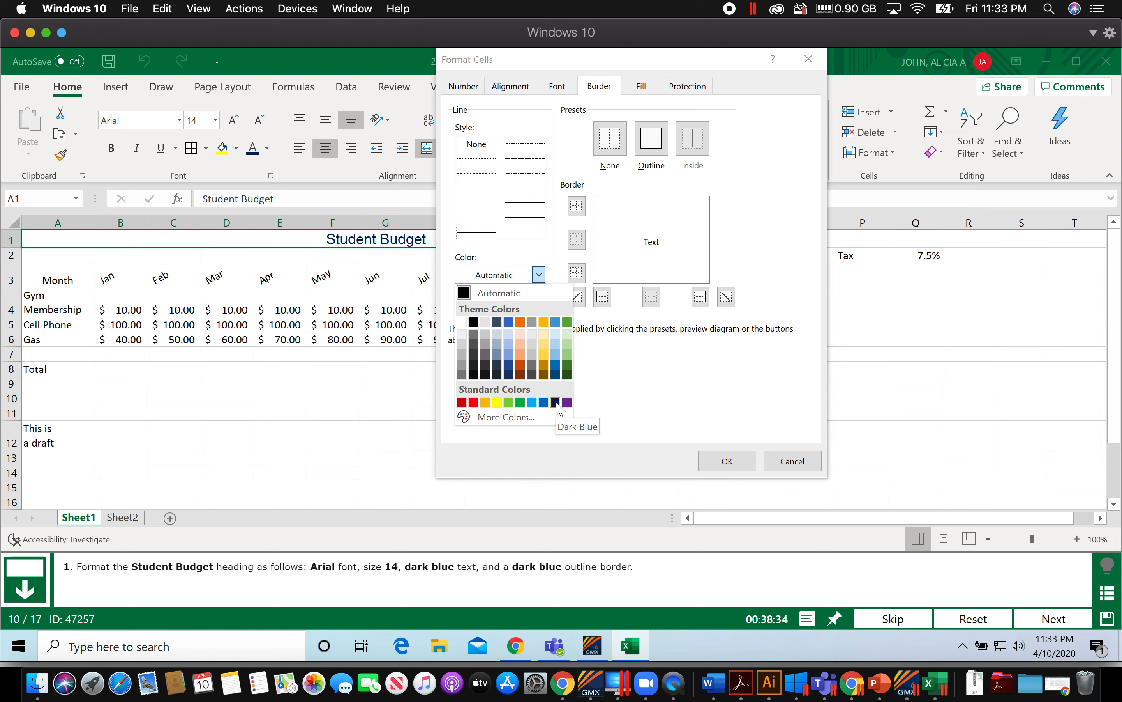
click(555, 401)
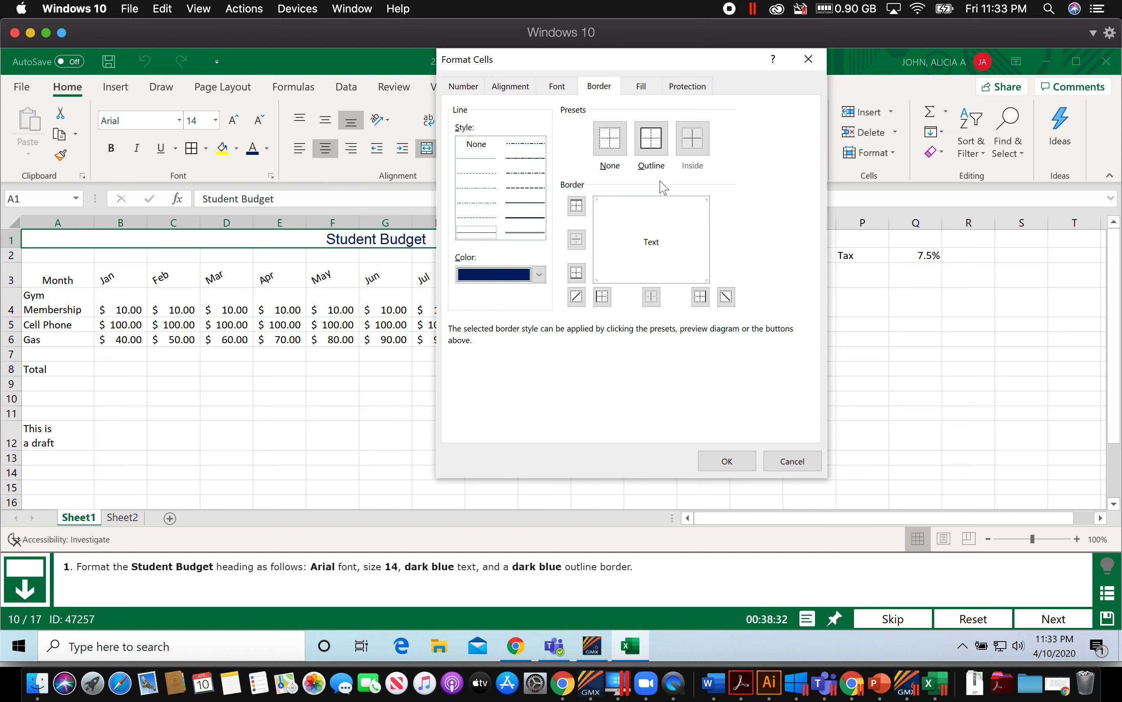
click(657, 147)
click(727, 460)
click(650, 436)
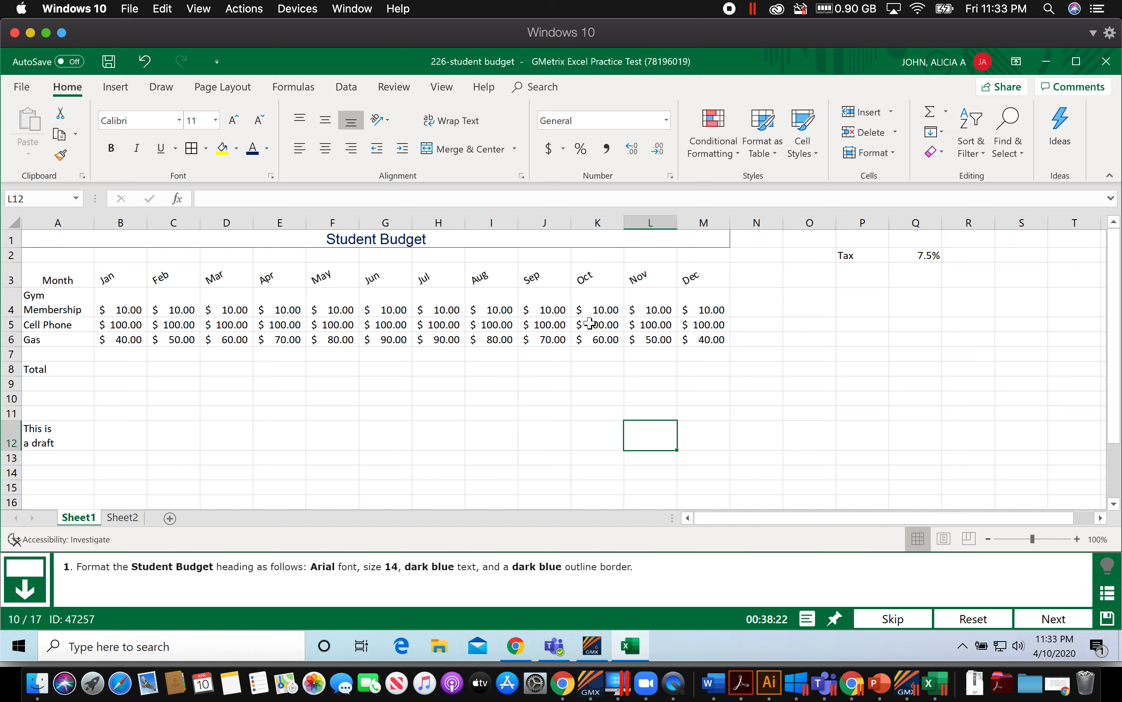
click(1051, 619)
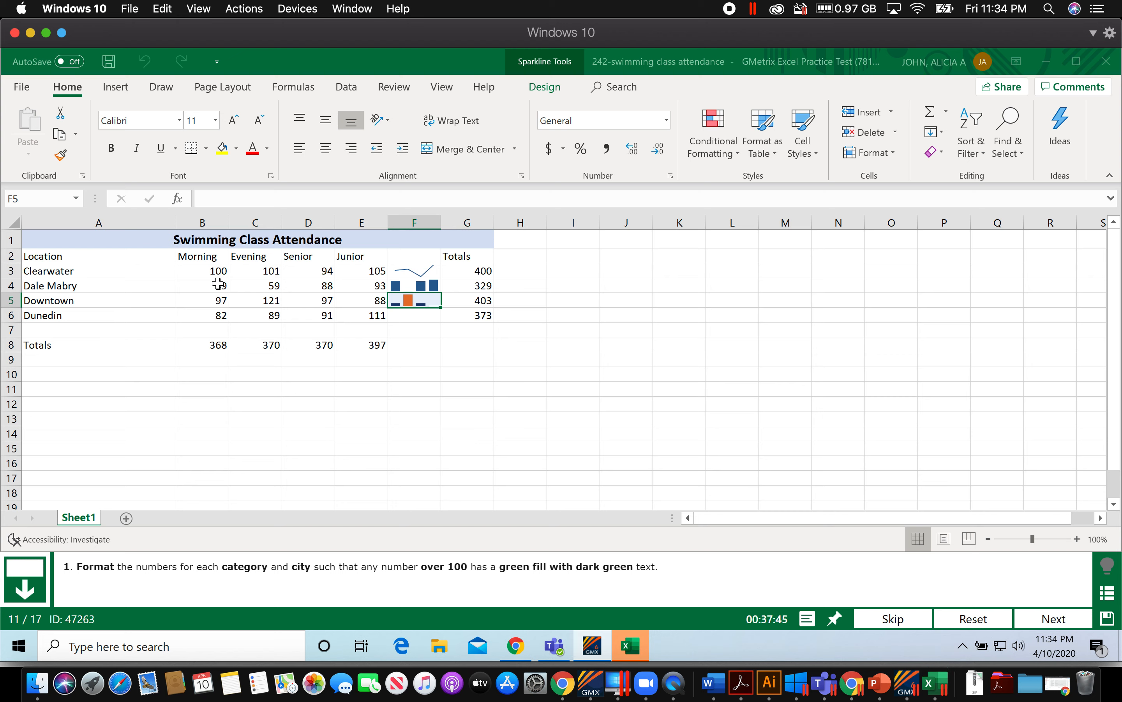
Highlight attendance values greater than 100 in B3:E6 with Green Fill with Dark Green Text, and go on to the next question.
drag(210, 273, 349, 316)
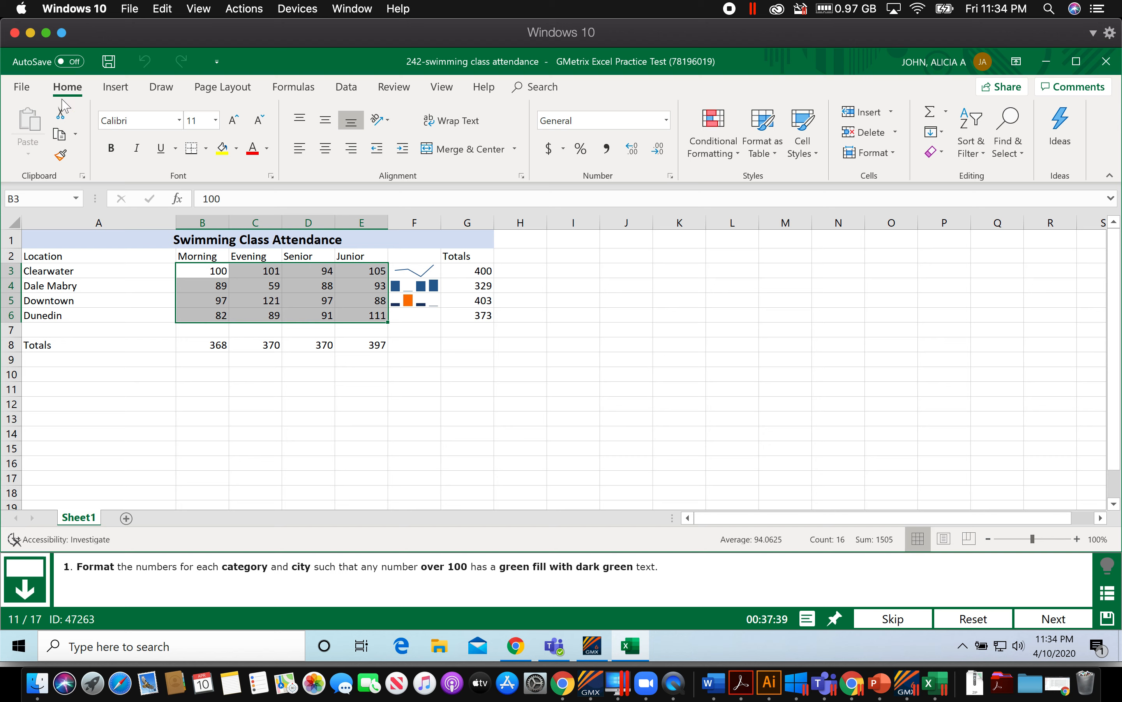
click(738, 158)
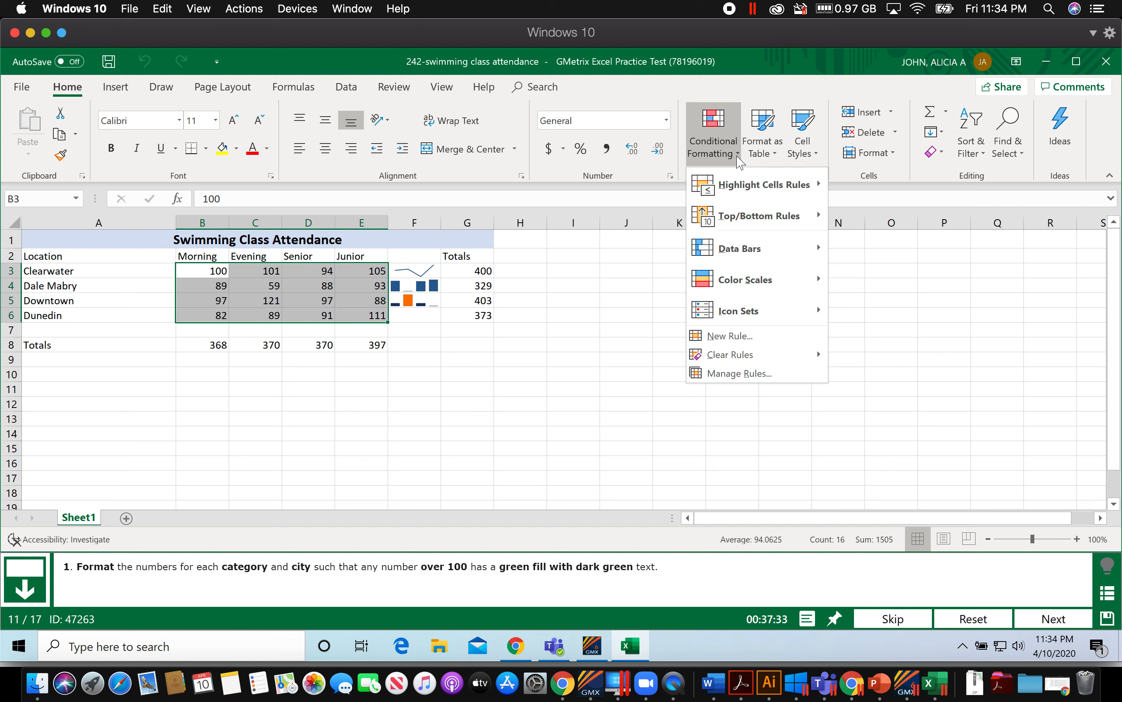
mouse_move(742, 183)
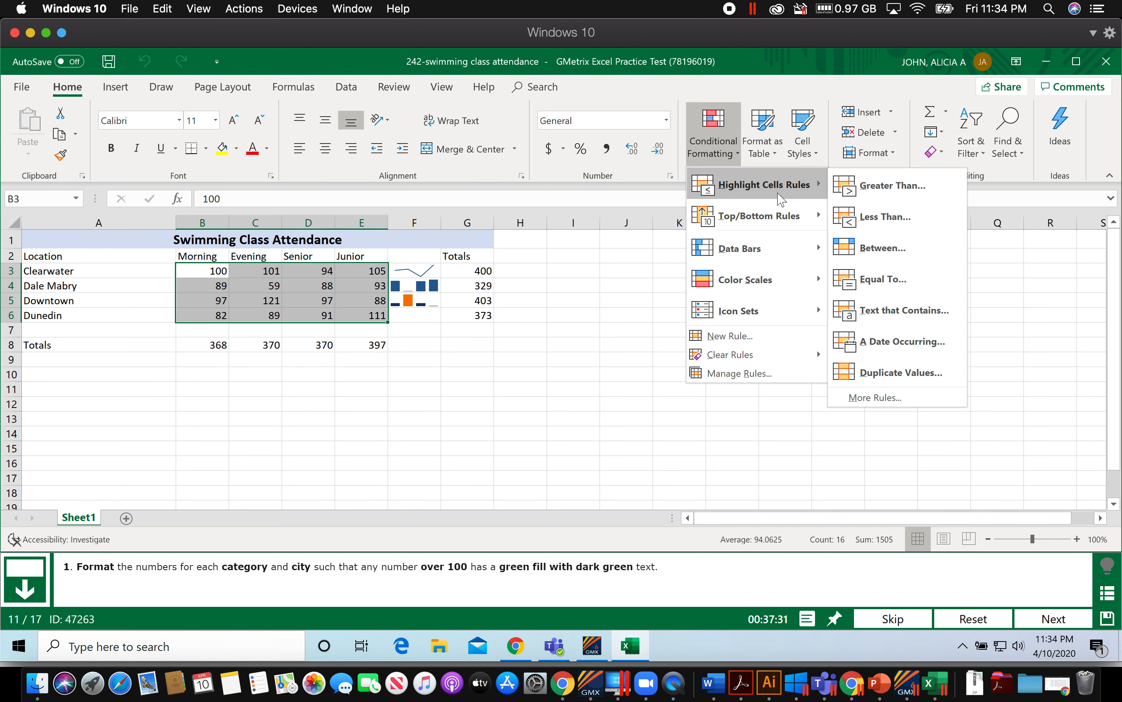
click(912, 190)
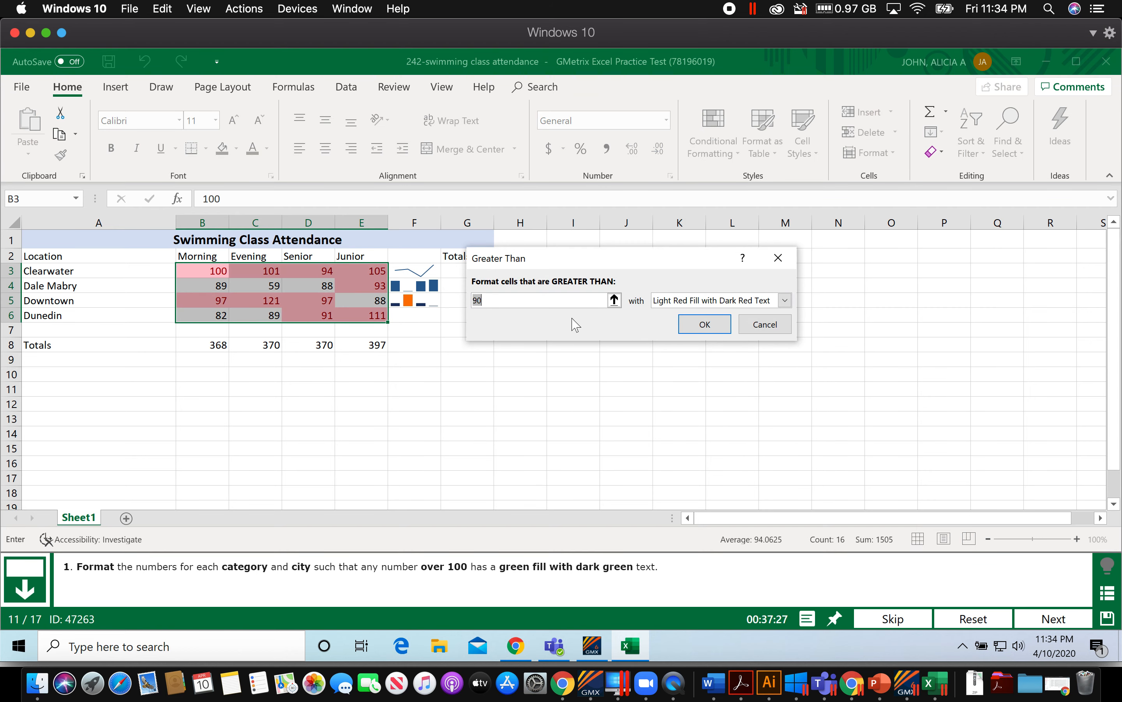
text(100)
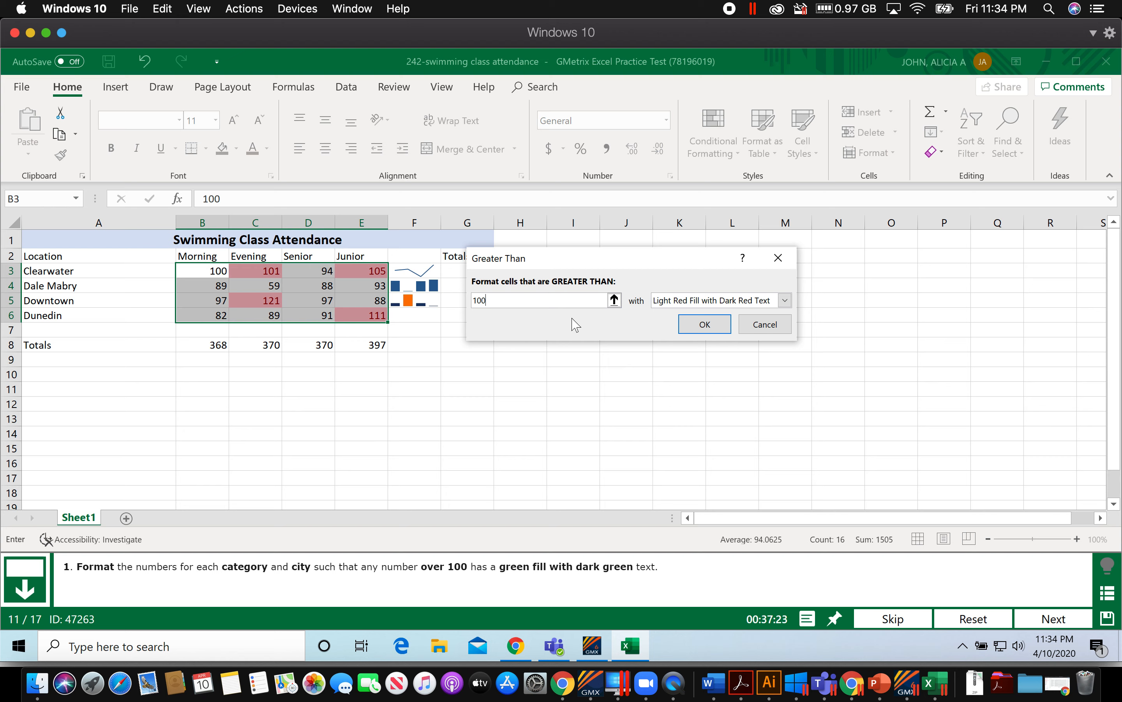
click(786, 302)
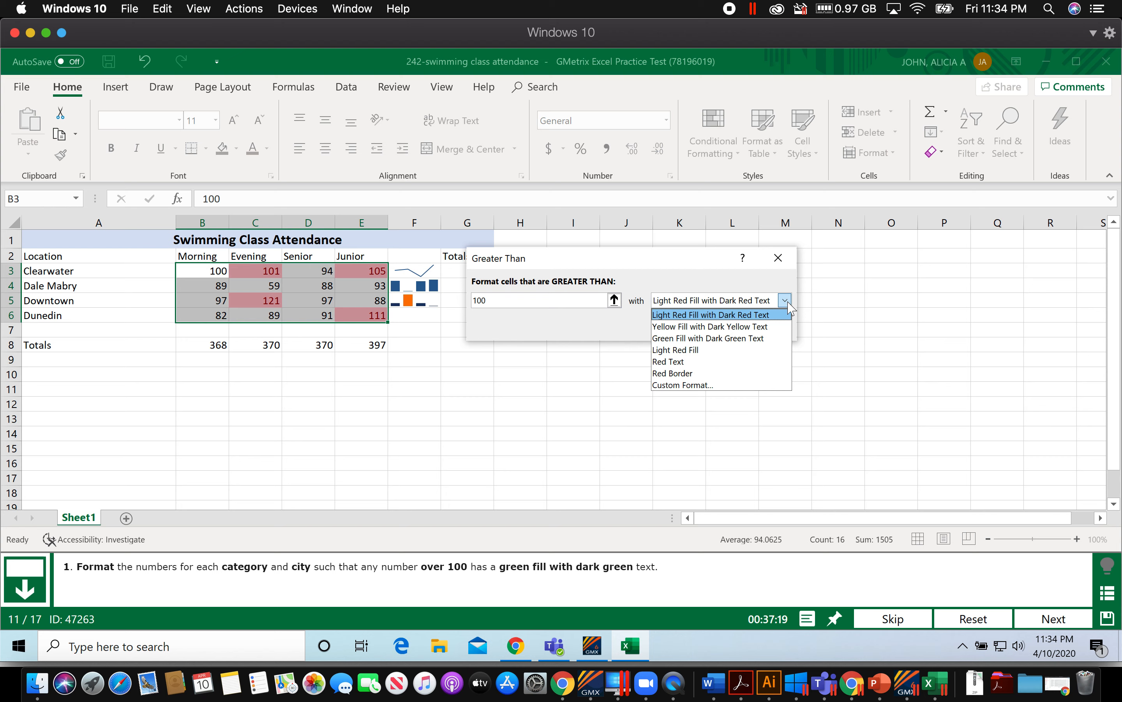
click(753, 344)
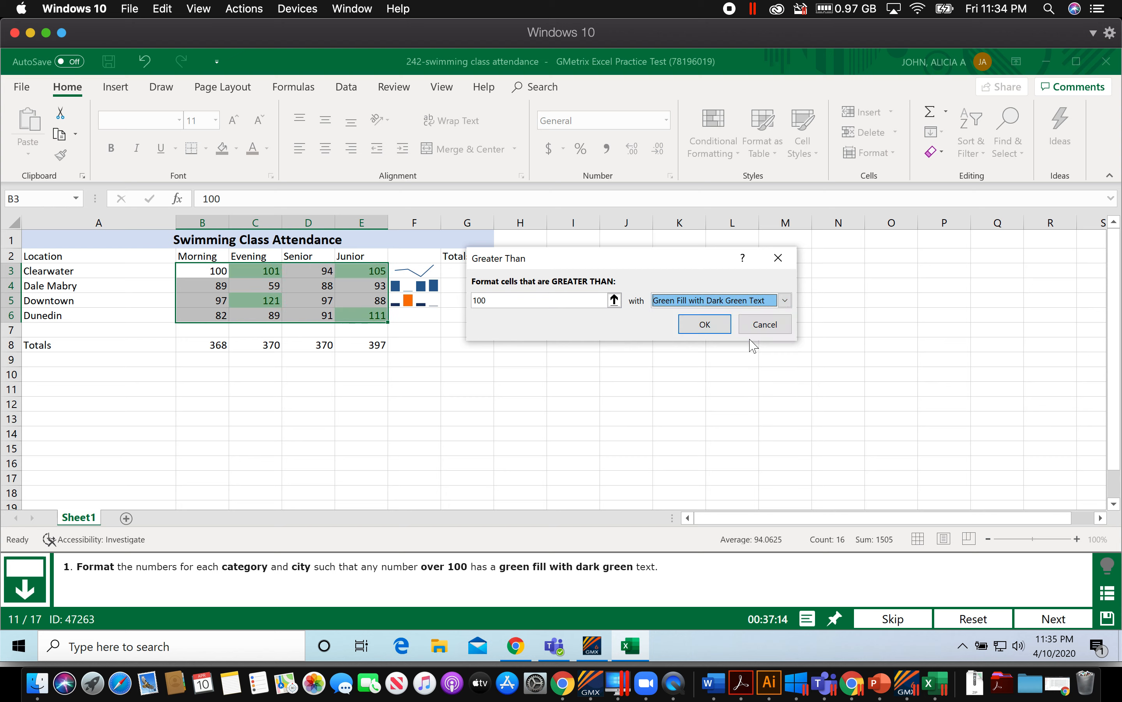
click(705, 329)
click(680, 374)
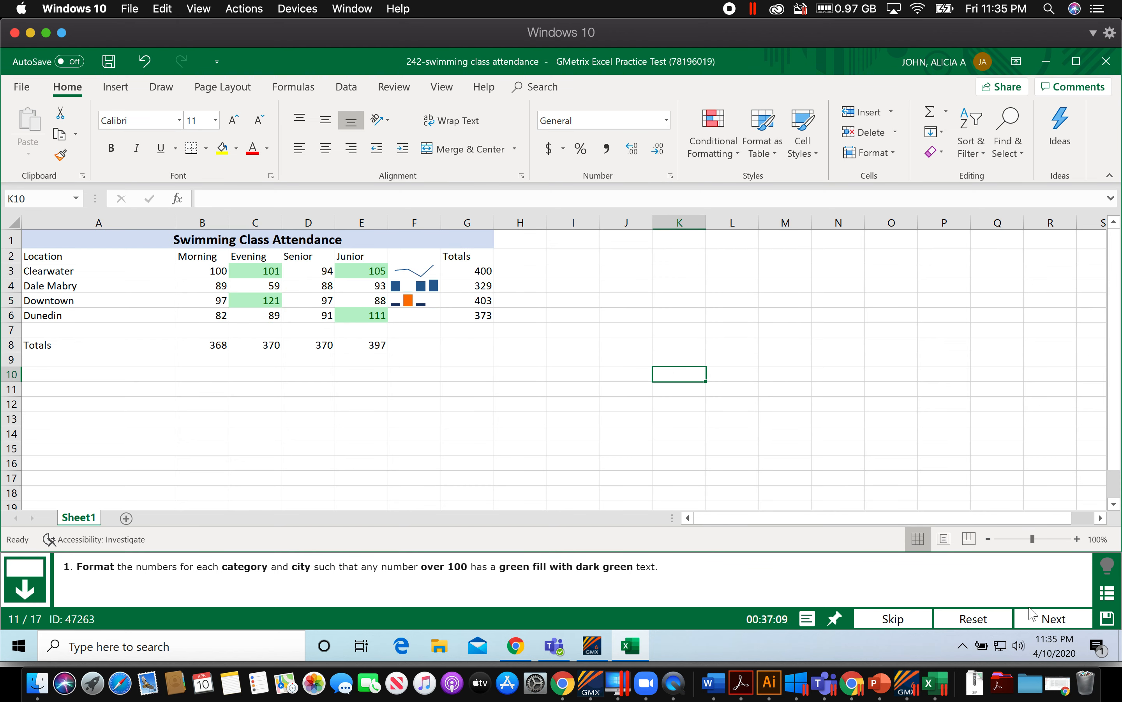
click(1052, 620)
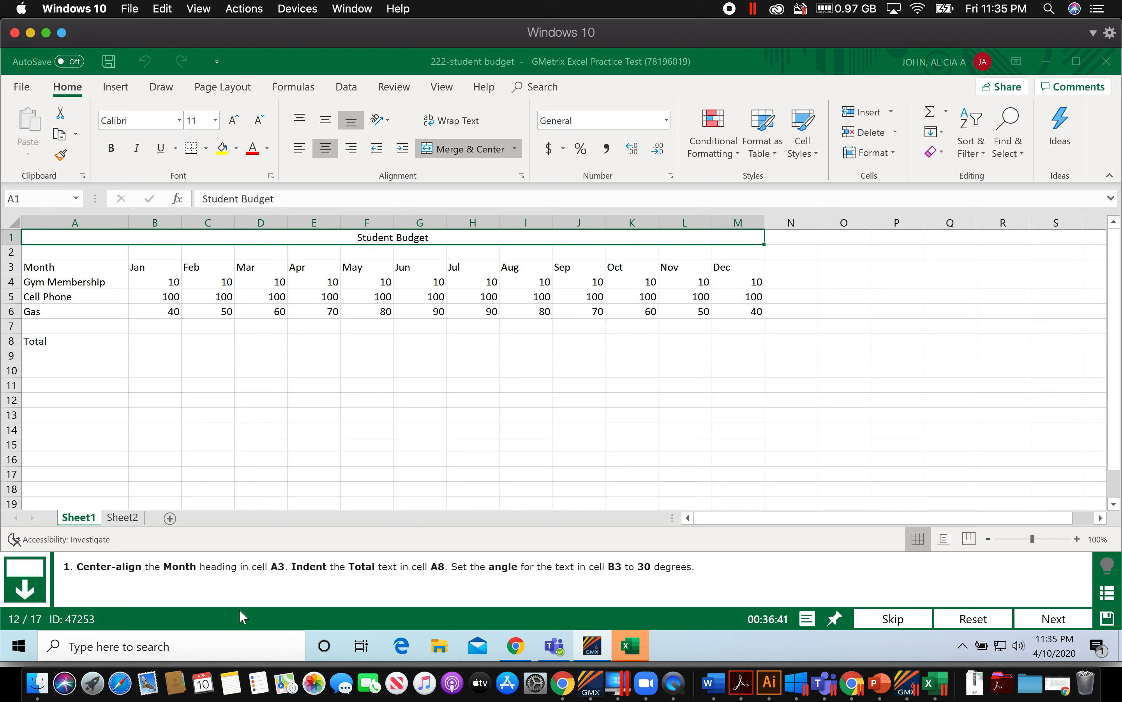
Center-align the Month heading in cell A3 and indent the Total text in cell A8.
click(93, 265)
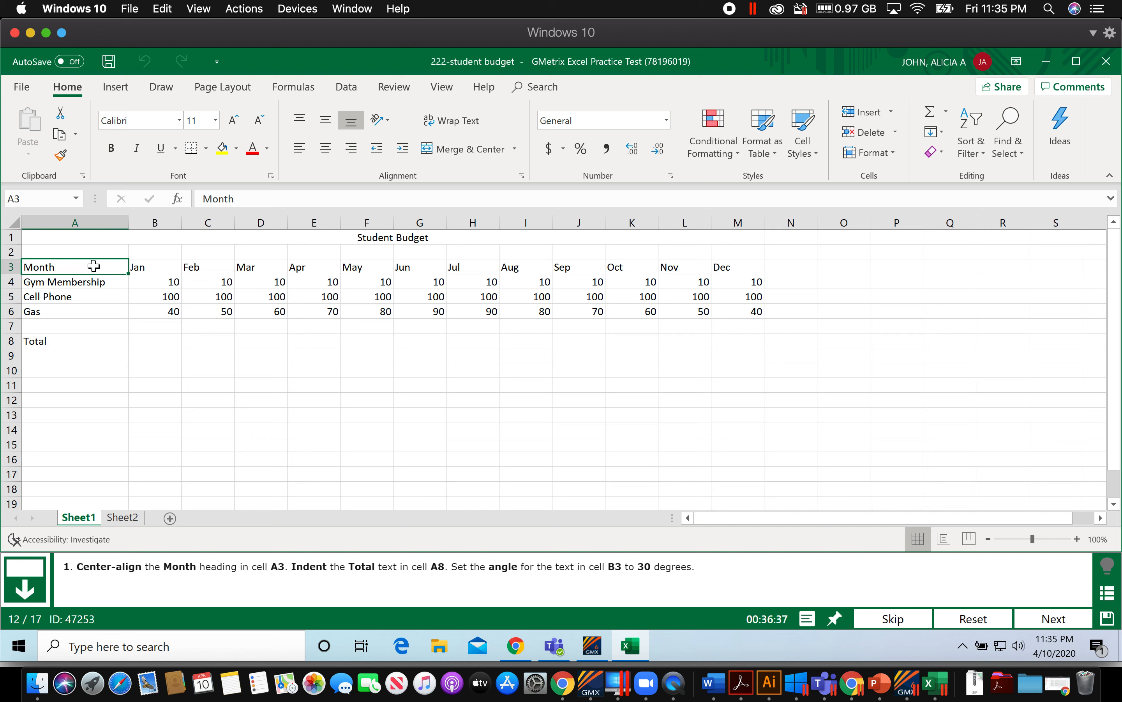
click(325, 149)
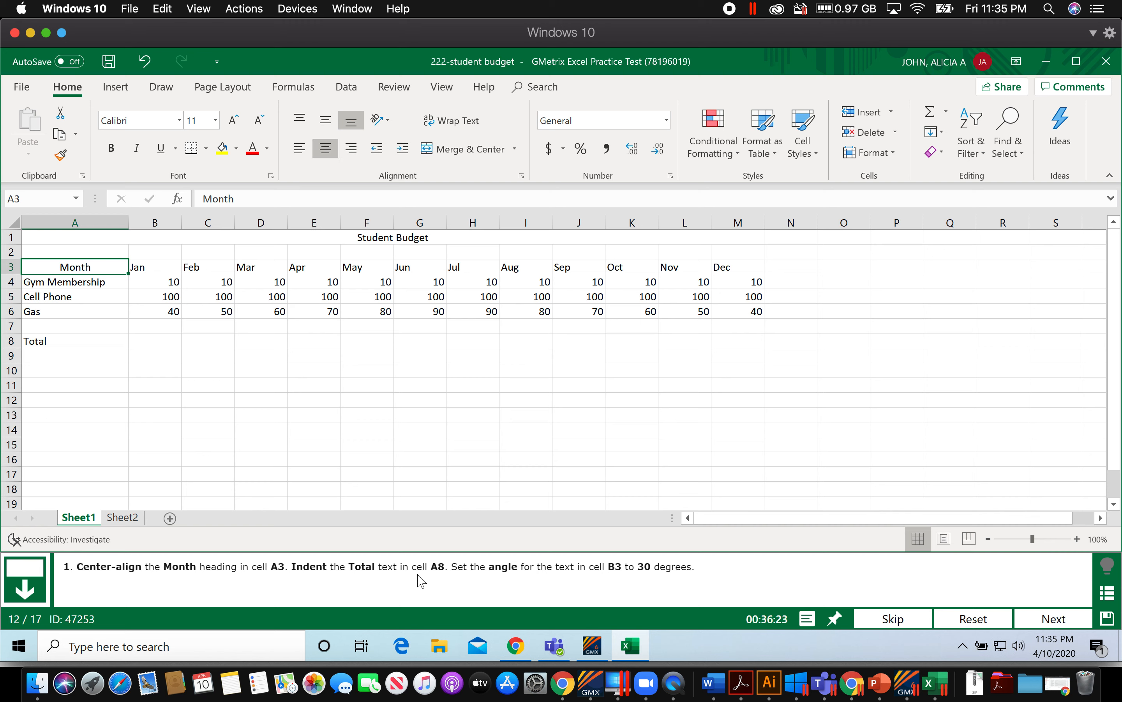
click(90, 339)
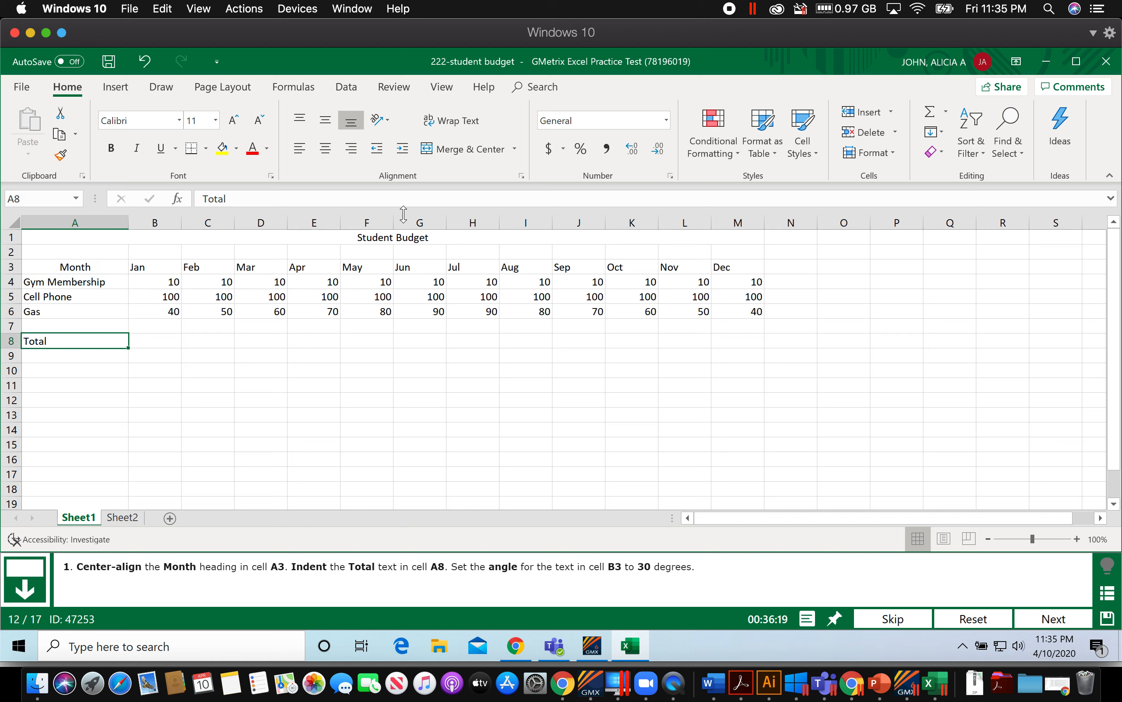
click(403, 148)
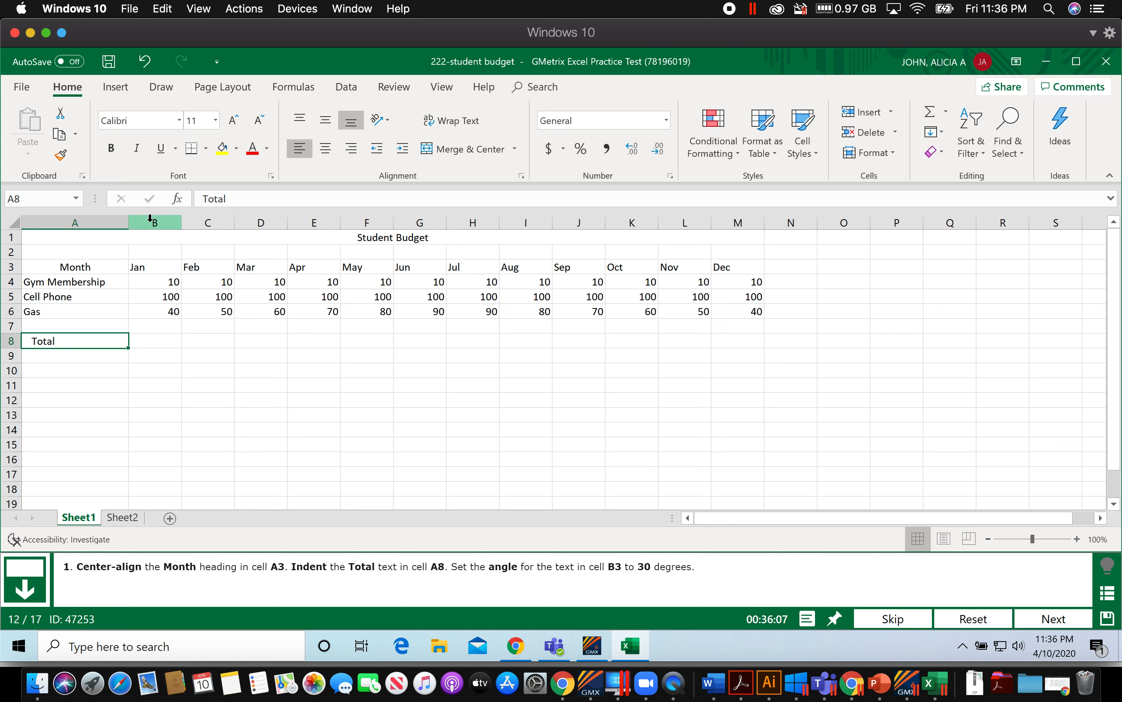
Set the text angle of the Jan heading in cell B3 to 30 degrees, and go on to the next question.
click(150, 265)
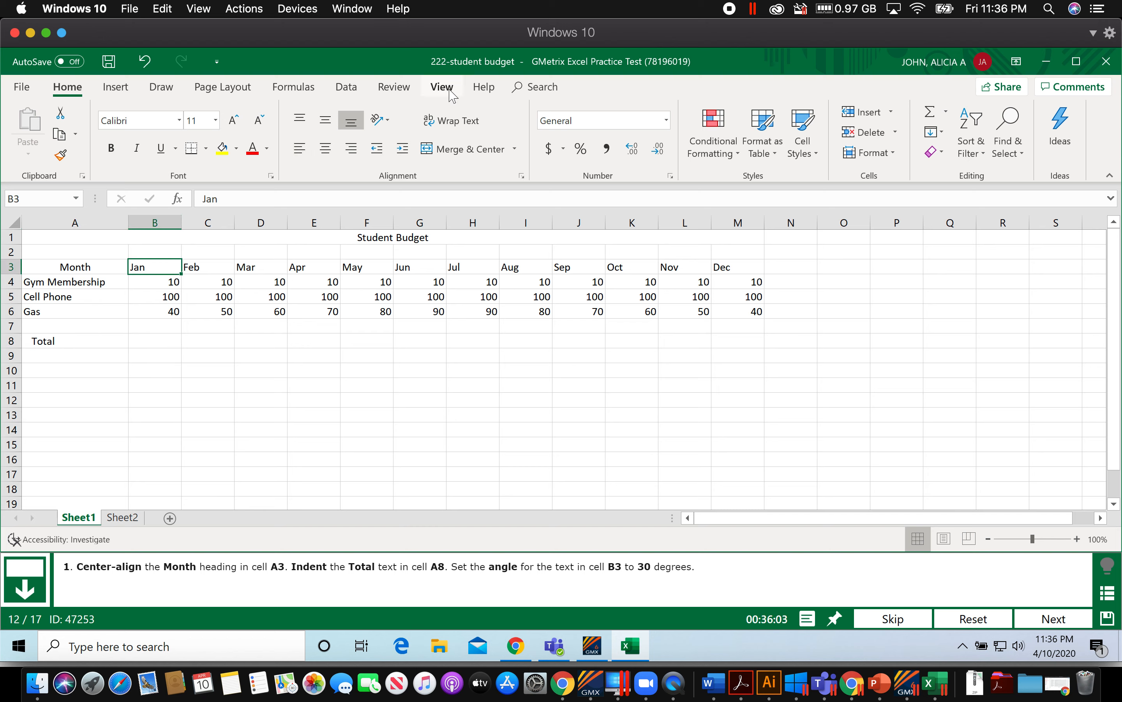
click(389, 124)
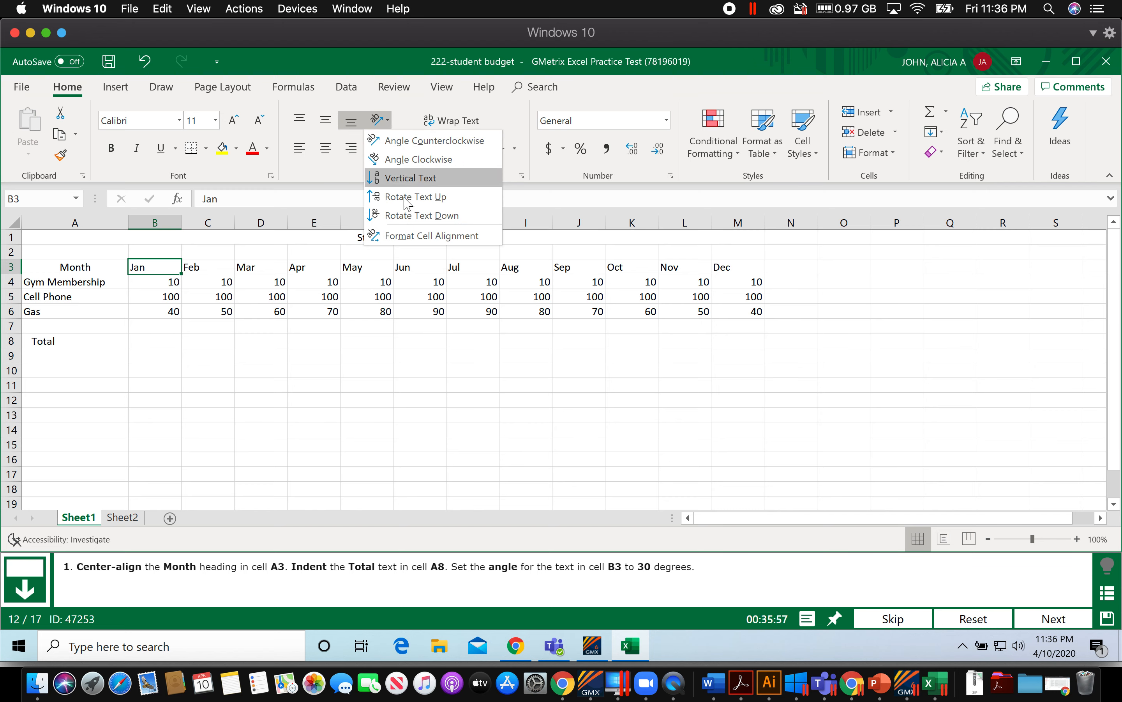
click(416, 237)
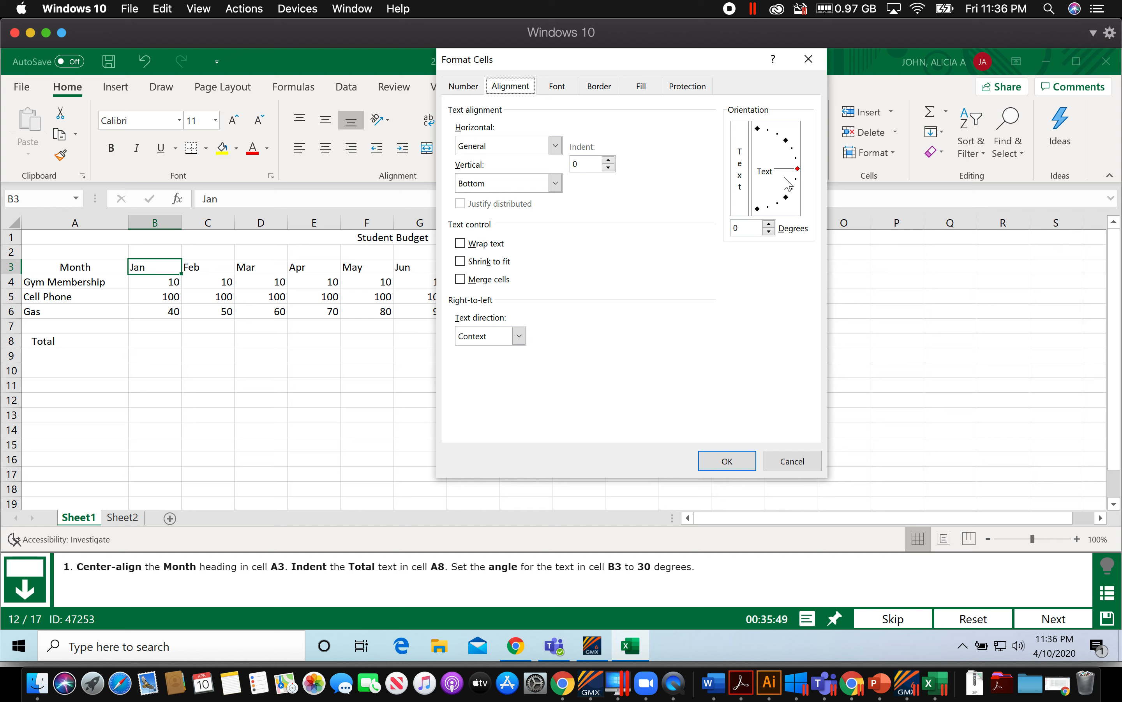
mouse_move(798, 169)
mouse_down()
mouse_move(796, 147)
mouse_move(799, 169)
mouse_up()
click(757, 228)
text(30)
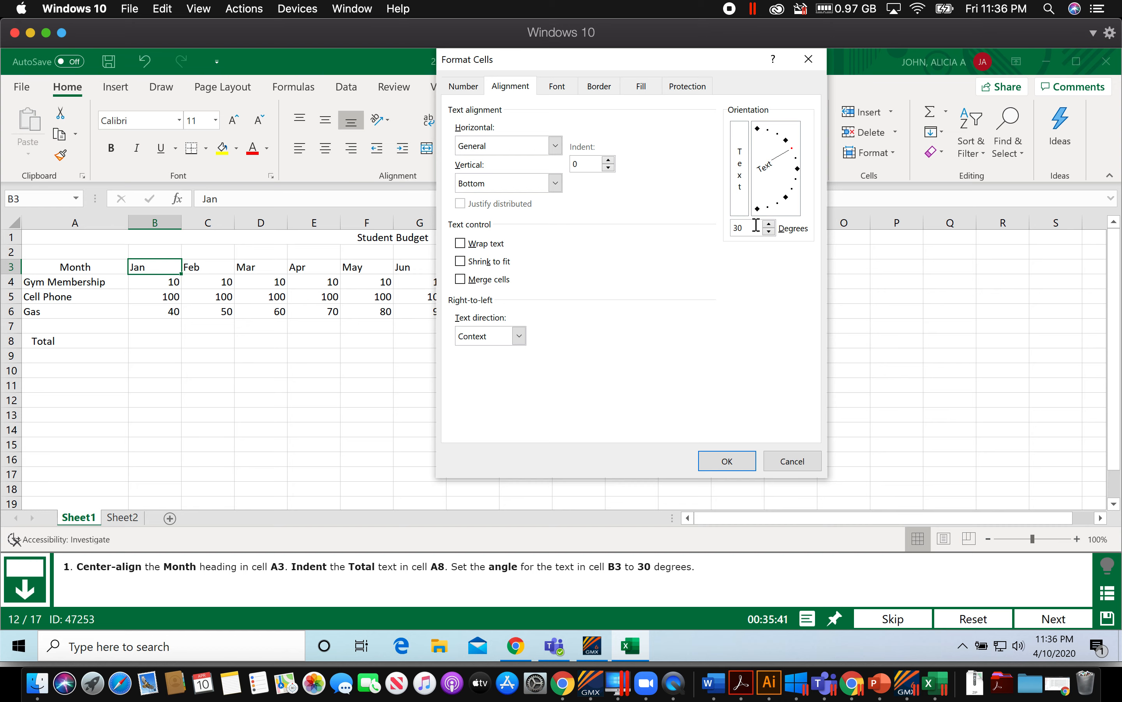
click(723, 462)
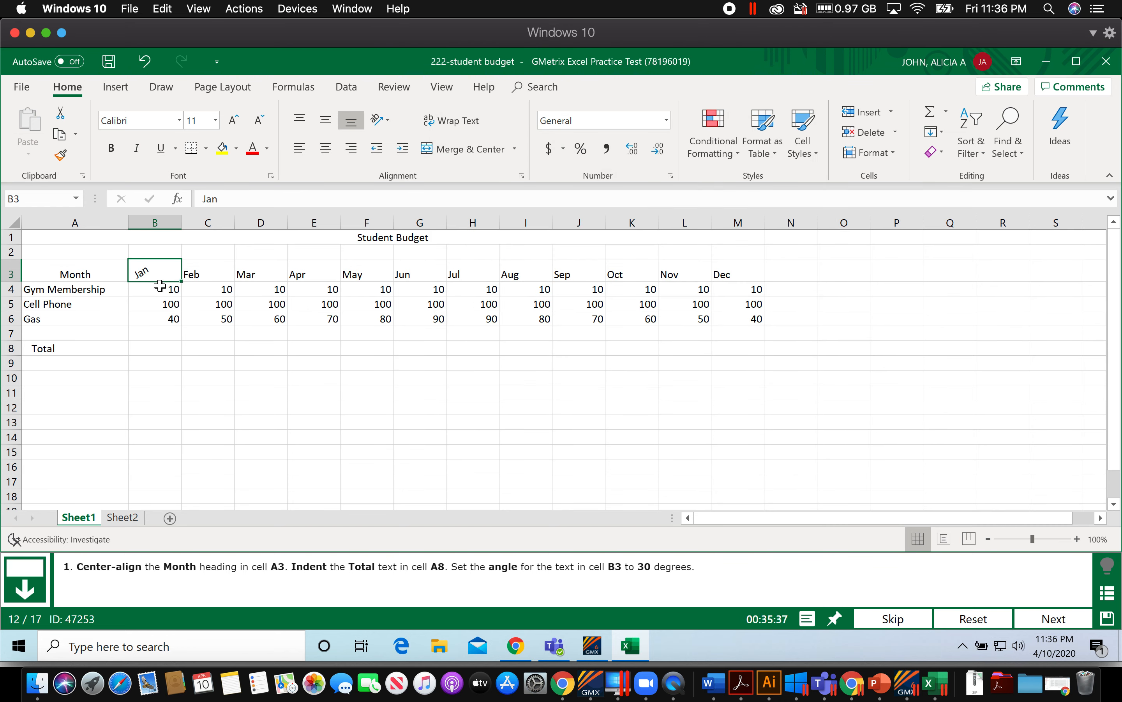
click(795, 424)
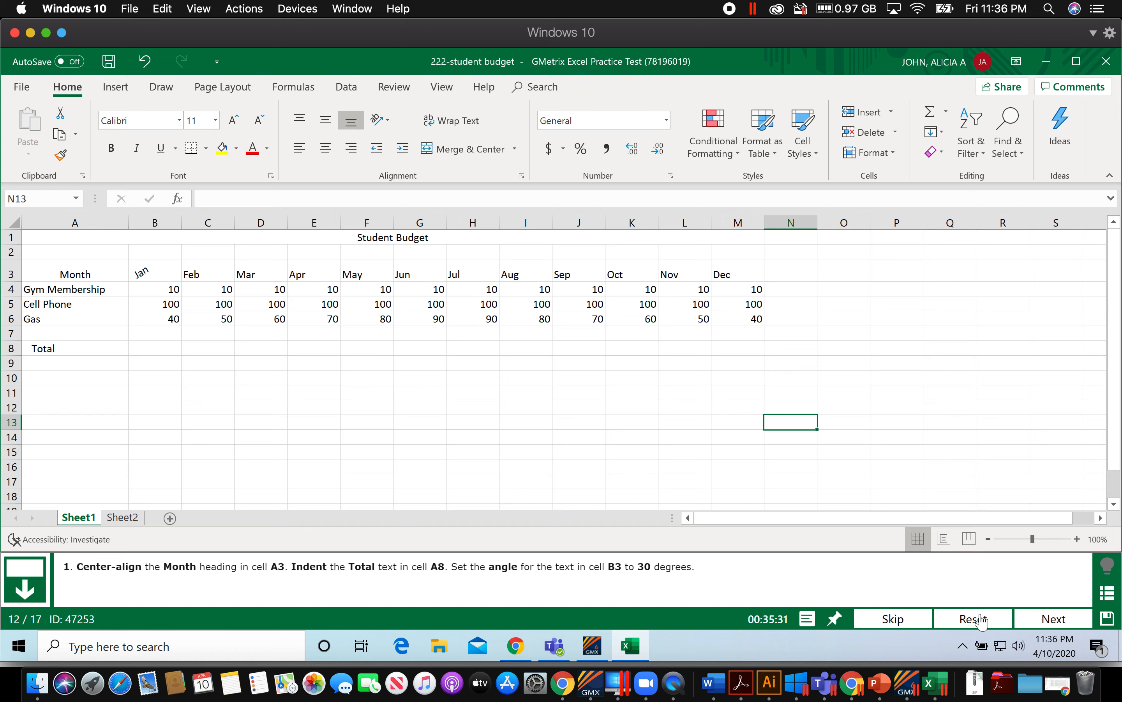
click(1049, 620)
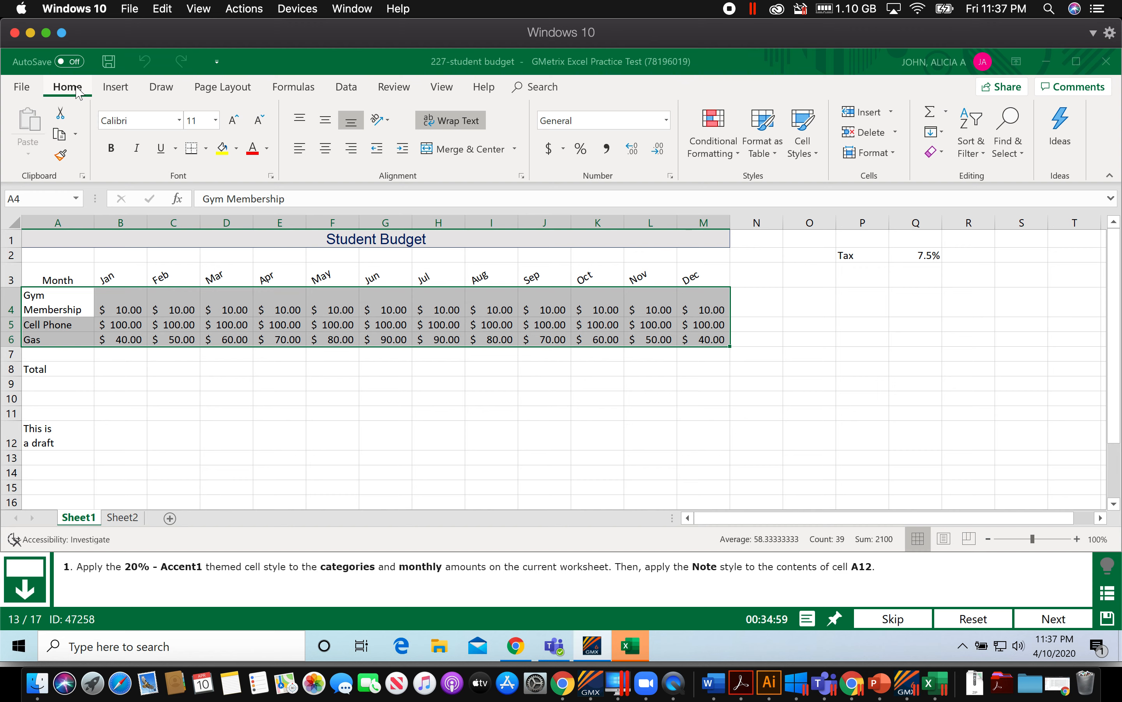
Apply the 20% - Accent1 themed cell style to the categories and monthly amounts in A4:M6.
click(817, 156)
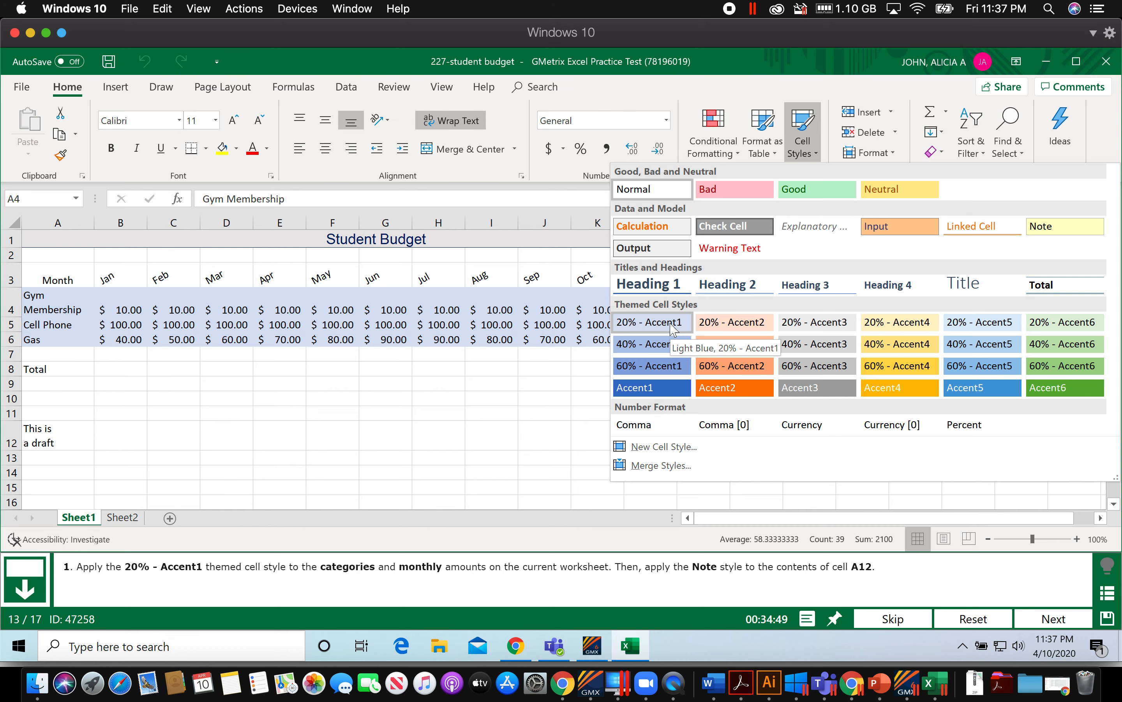
click(671, 325)
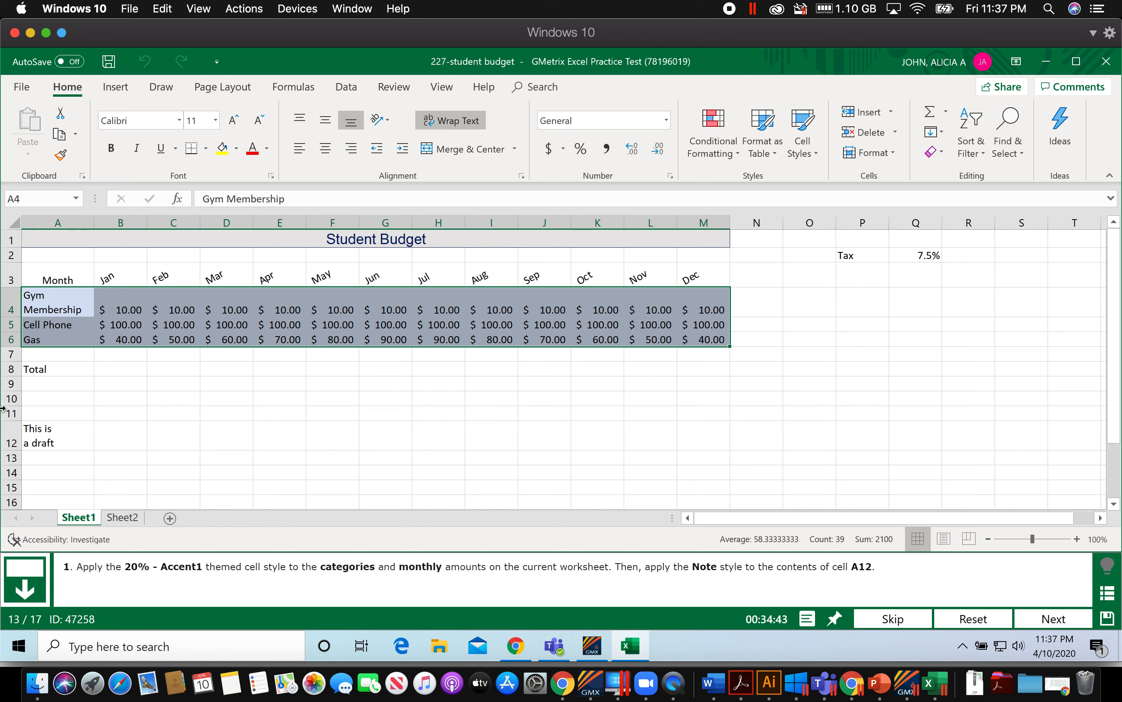
Apply the Note cell style to cell A12, and go on to the next question.
click(57, 434)
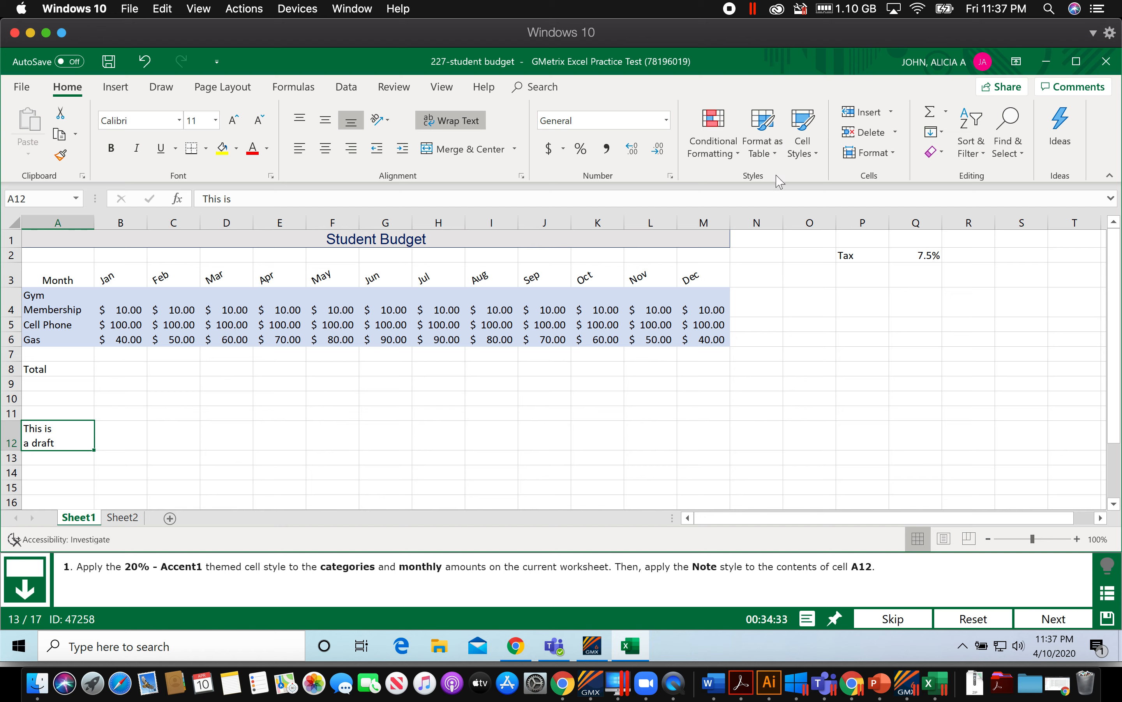
click(813, 165)
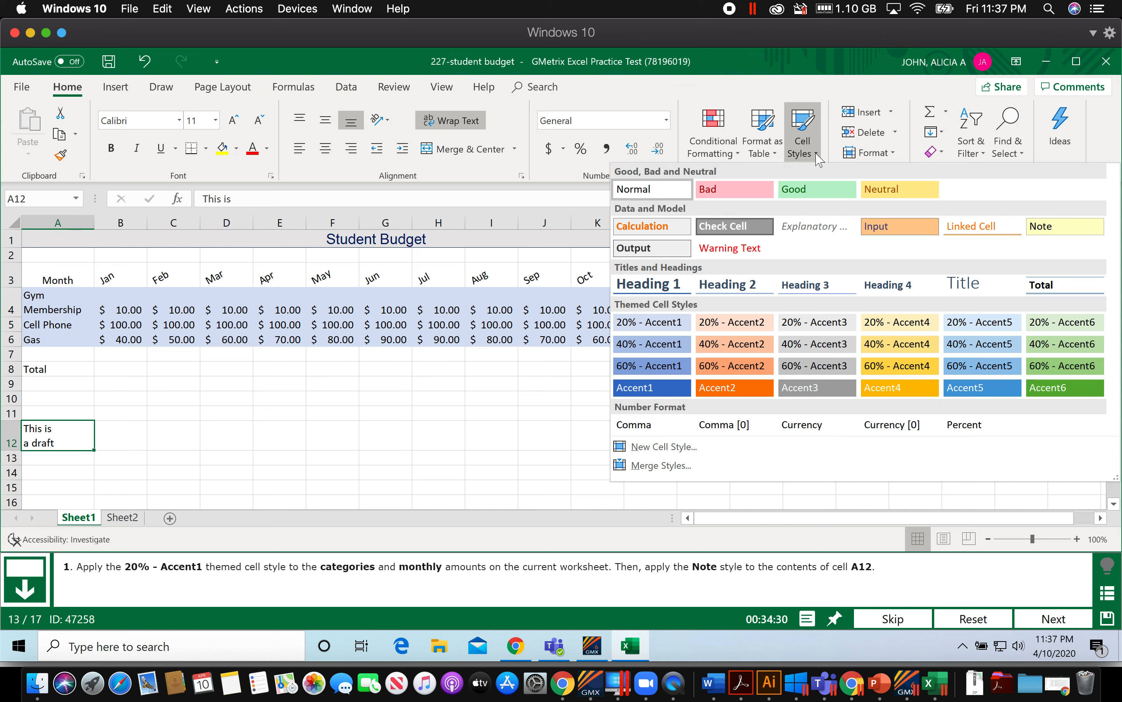
click(1072, 226)
click(540, 428)
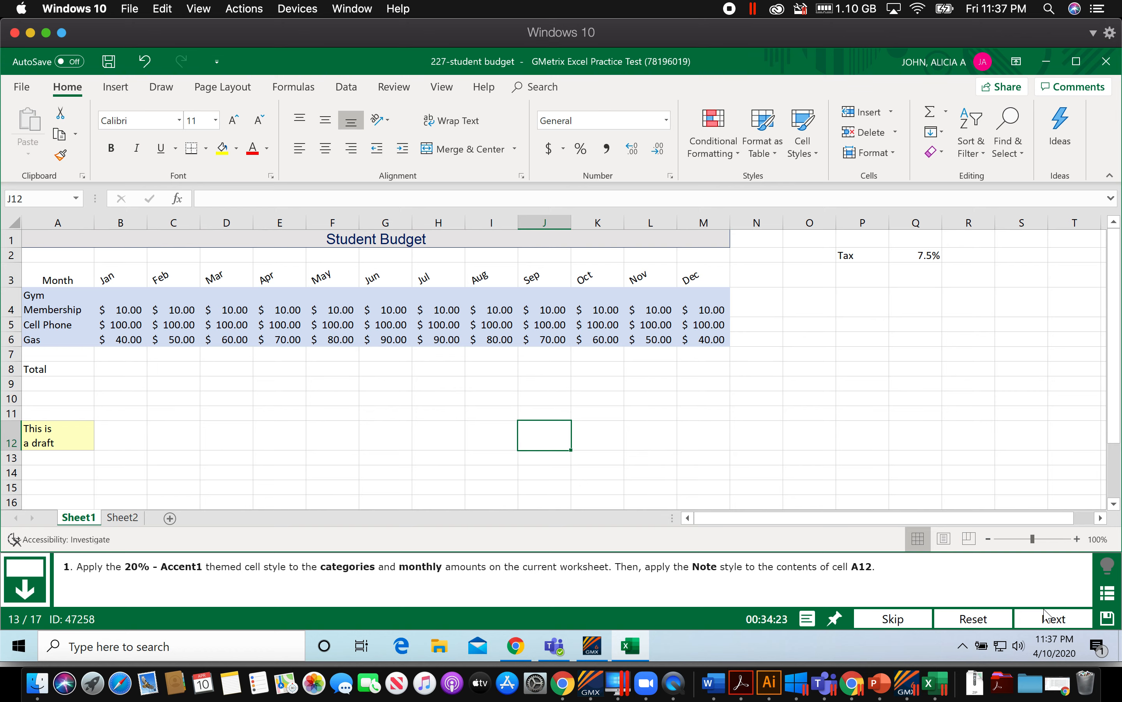
click(1052, 619)
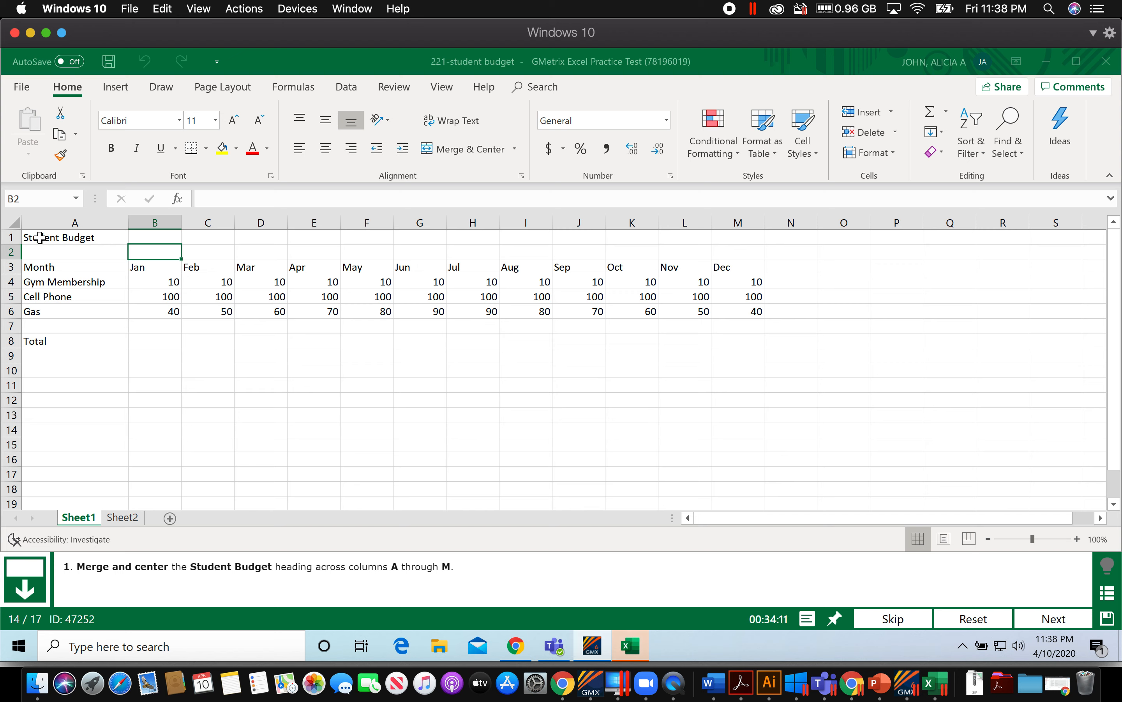
Merge and center the Student Budget heading across columns A through M, and go on to the next question.
click(52, 238)
drag(52, 238, 733, 242)
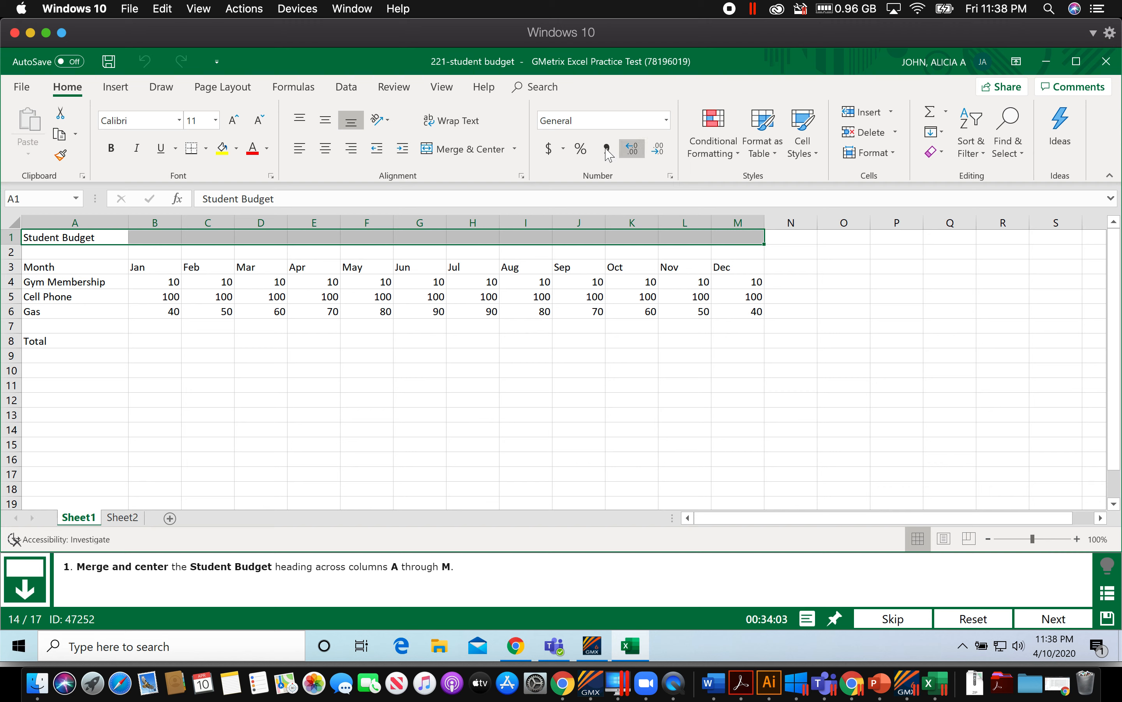
click(459, 150)
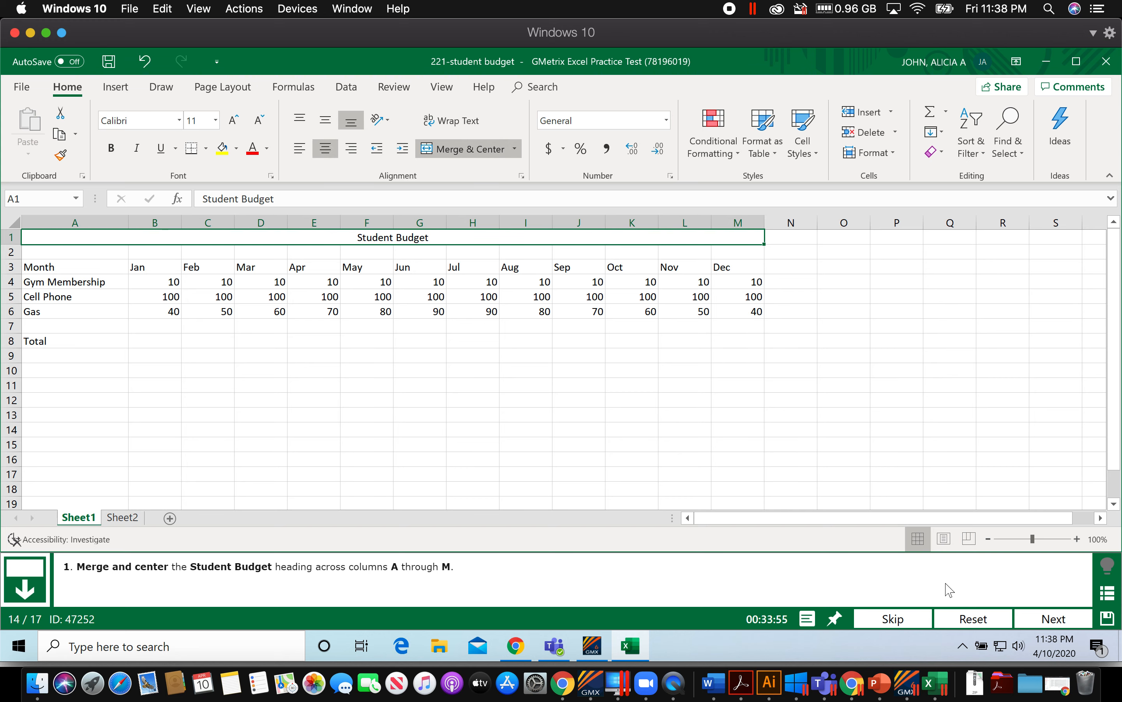
click(1044, 618)
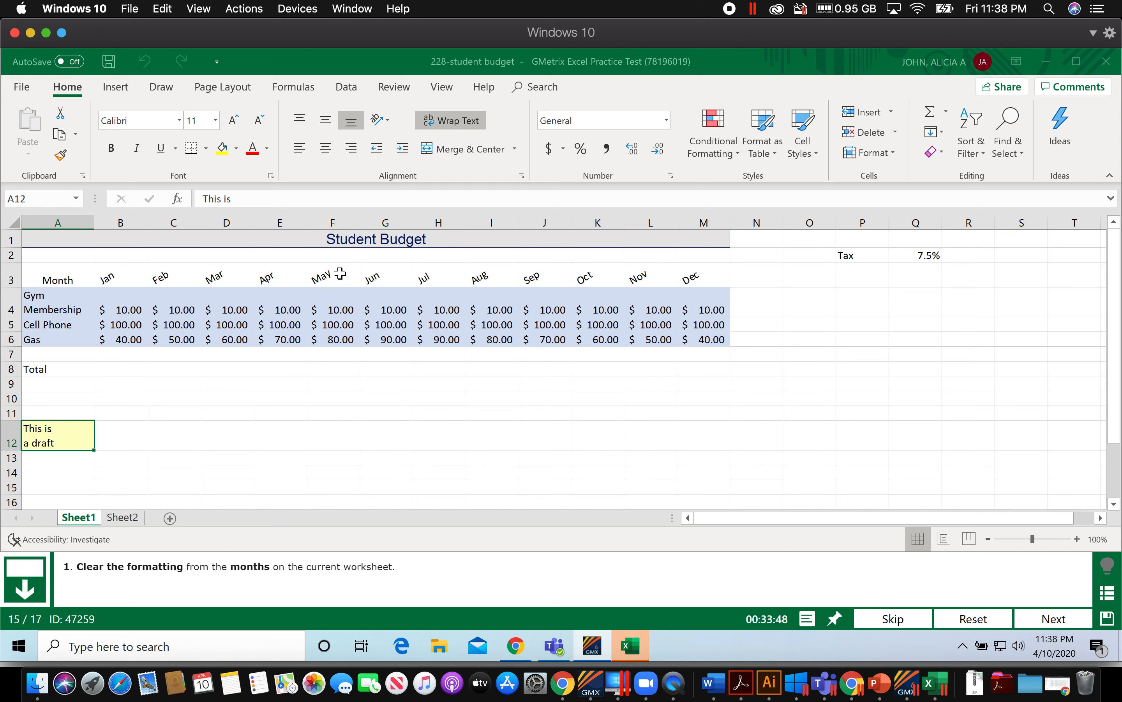
Clear only the formatting from the month headings in B3:M3, and go on to the next question.
drag(109, 278, 686, 281)
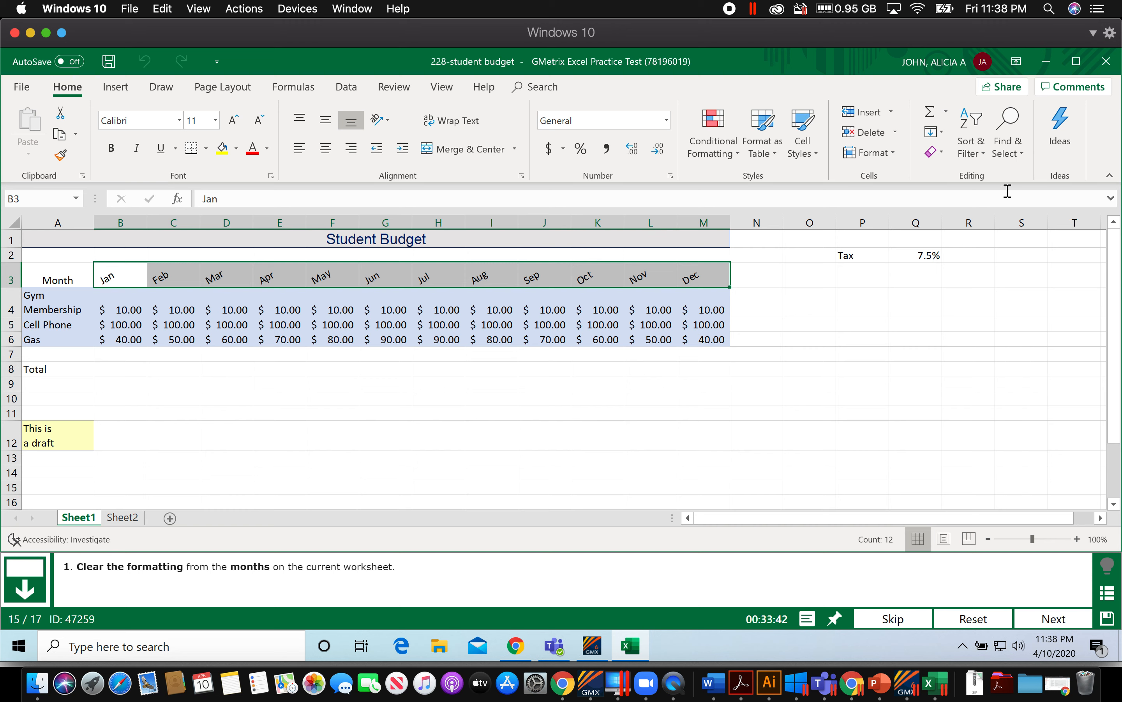
click(942, 154)
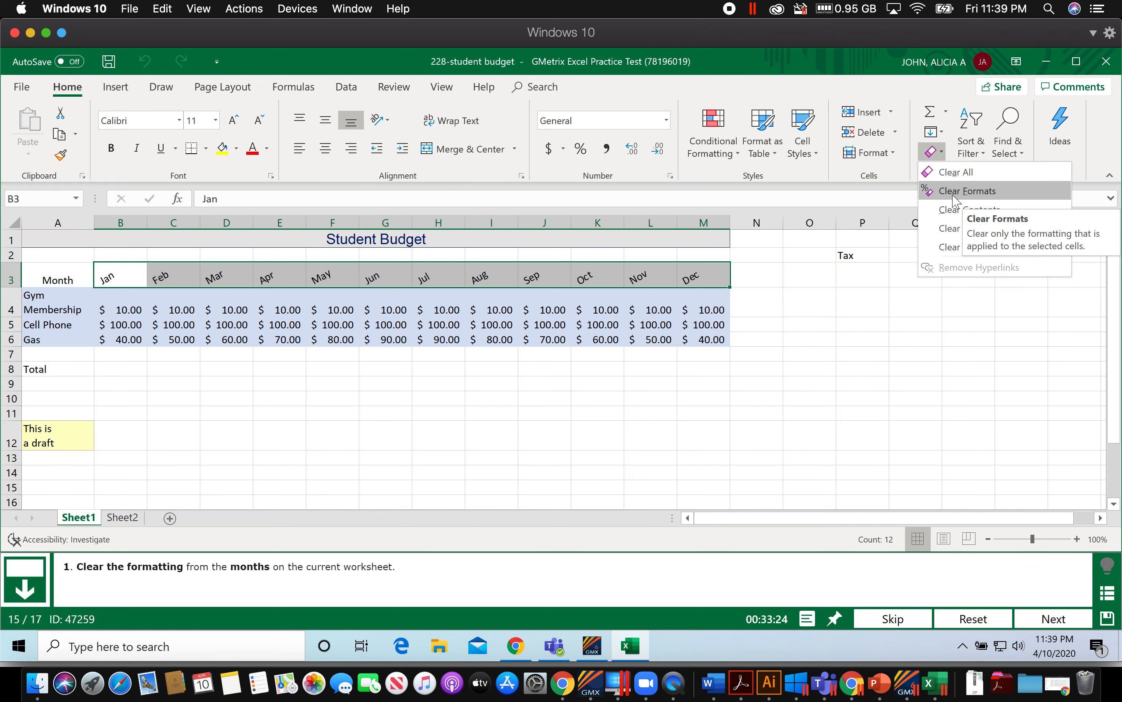
click(1002, 191)
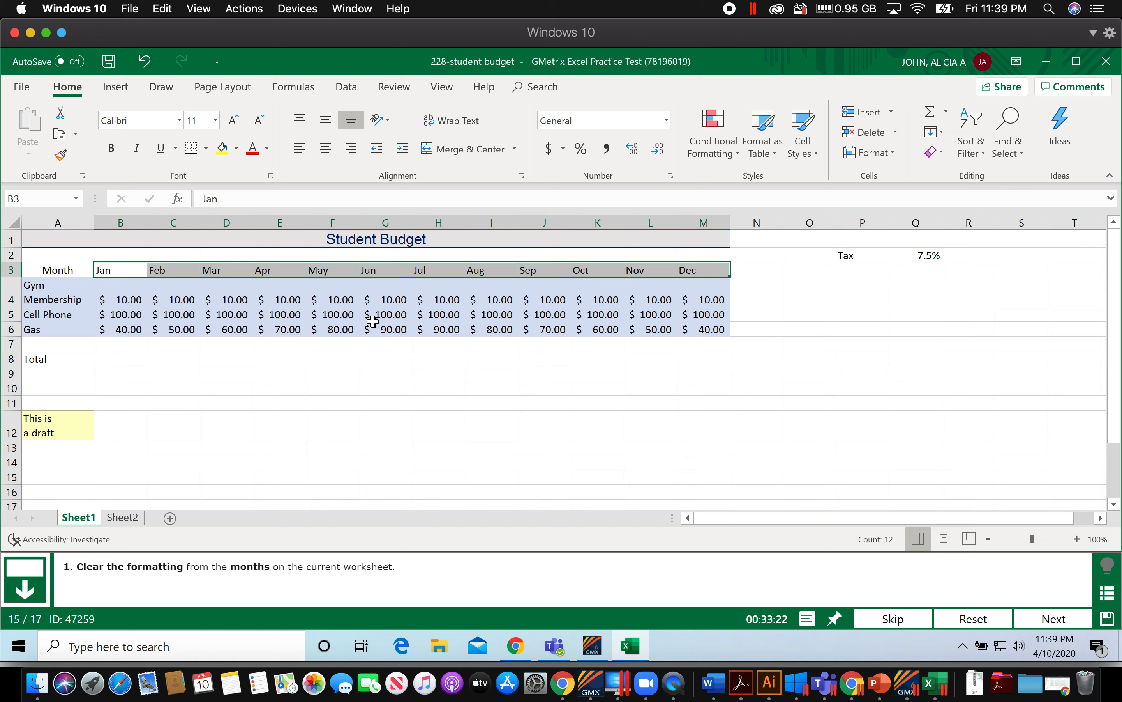
click(744, 385)
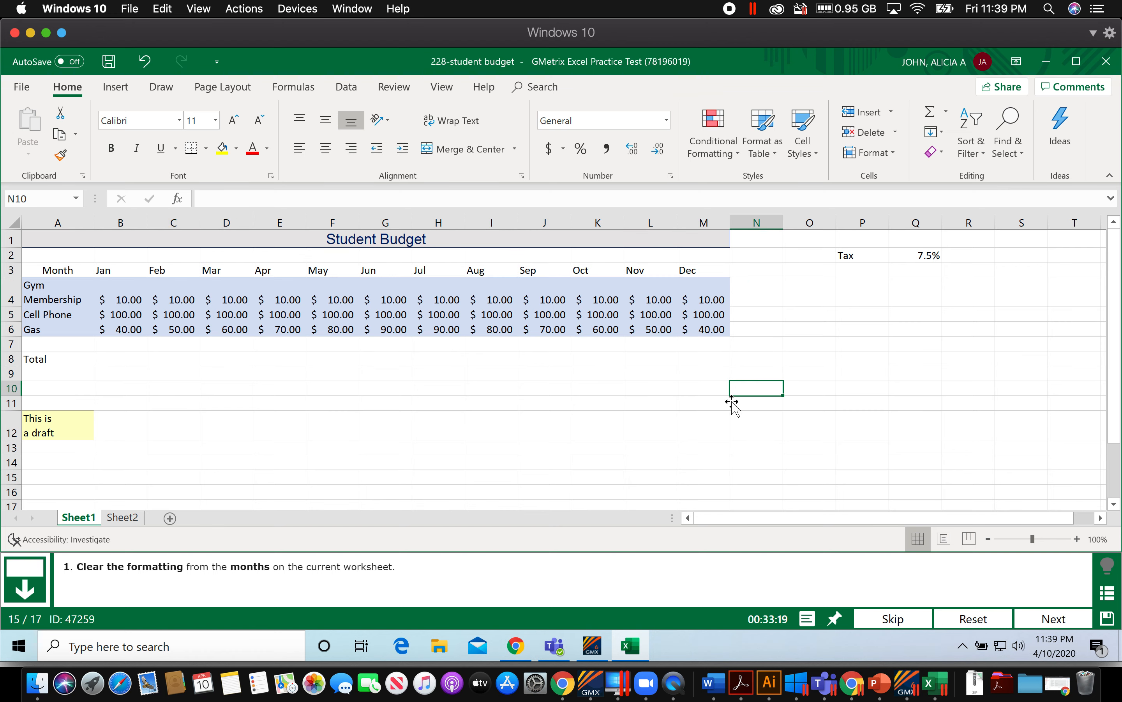
click(1051, 619)
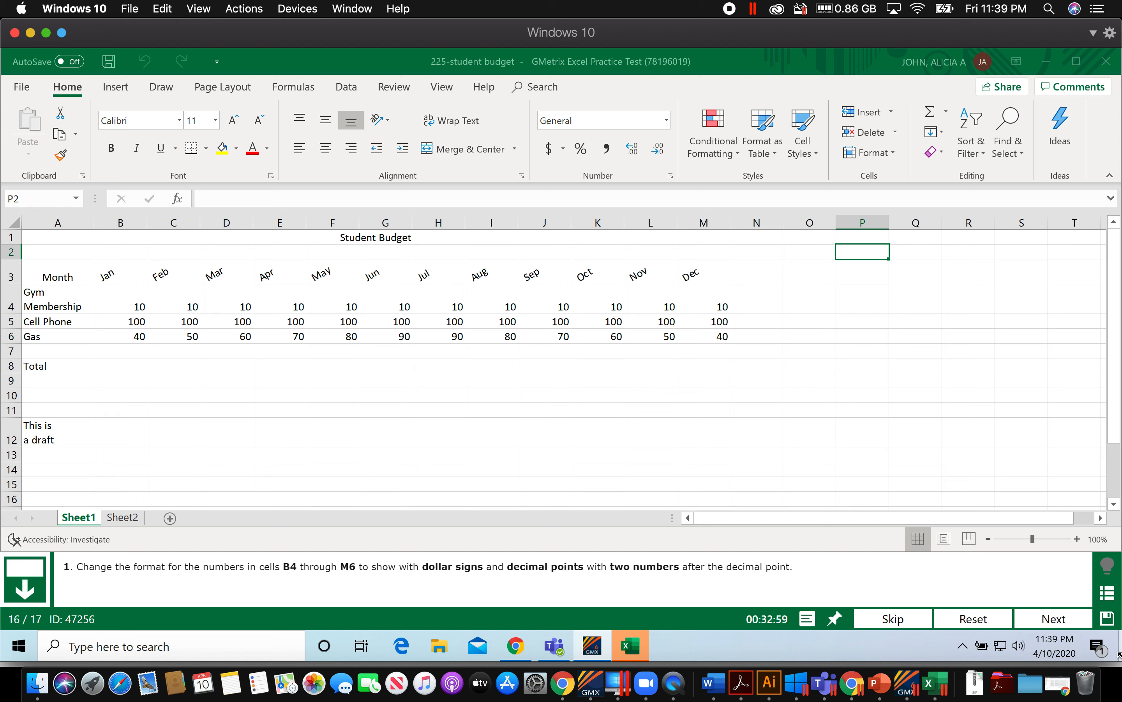
Apply the Accounting format with dollar signs and two decimals to cells B4:M6, and go on to the next question.
click(37, 202)
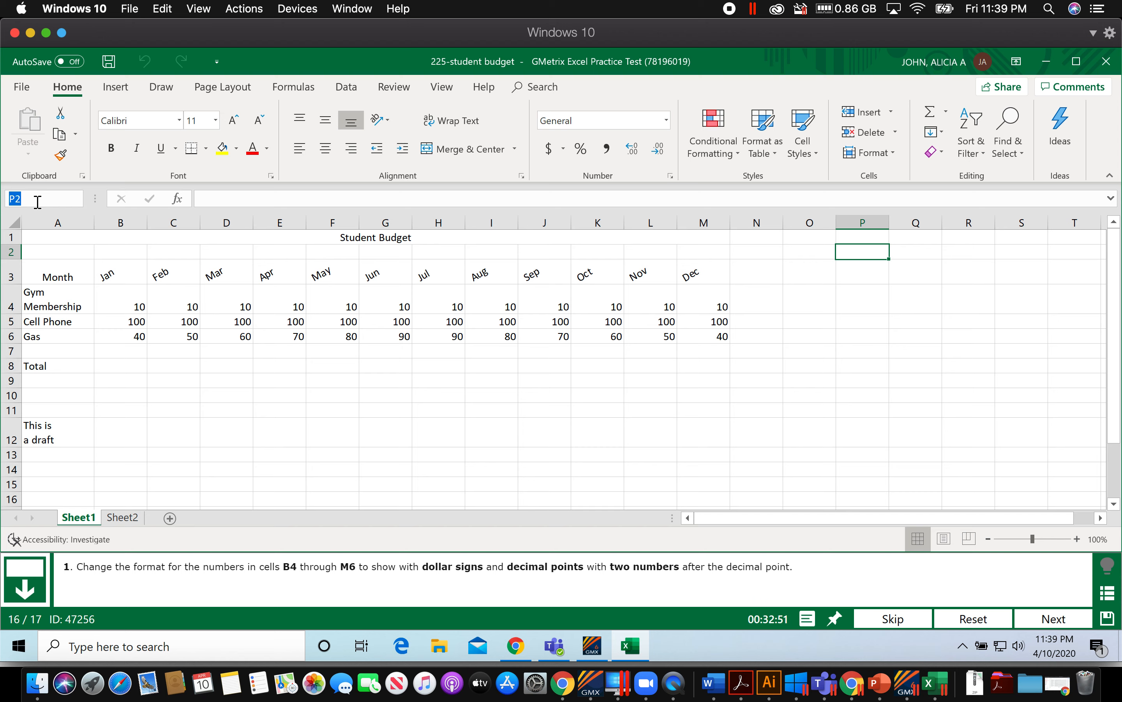
text(B4)
key(Return)
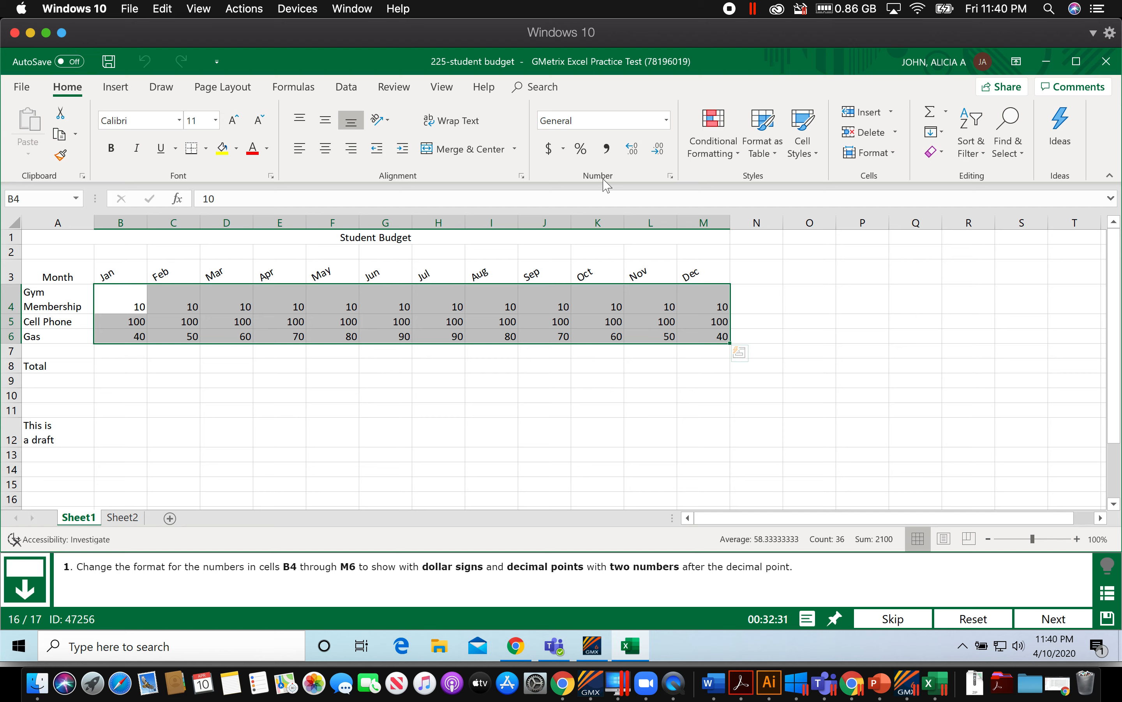
click(549, 149)
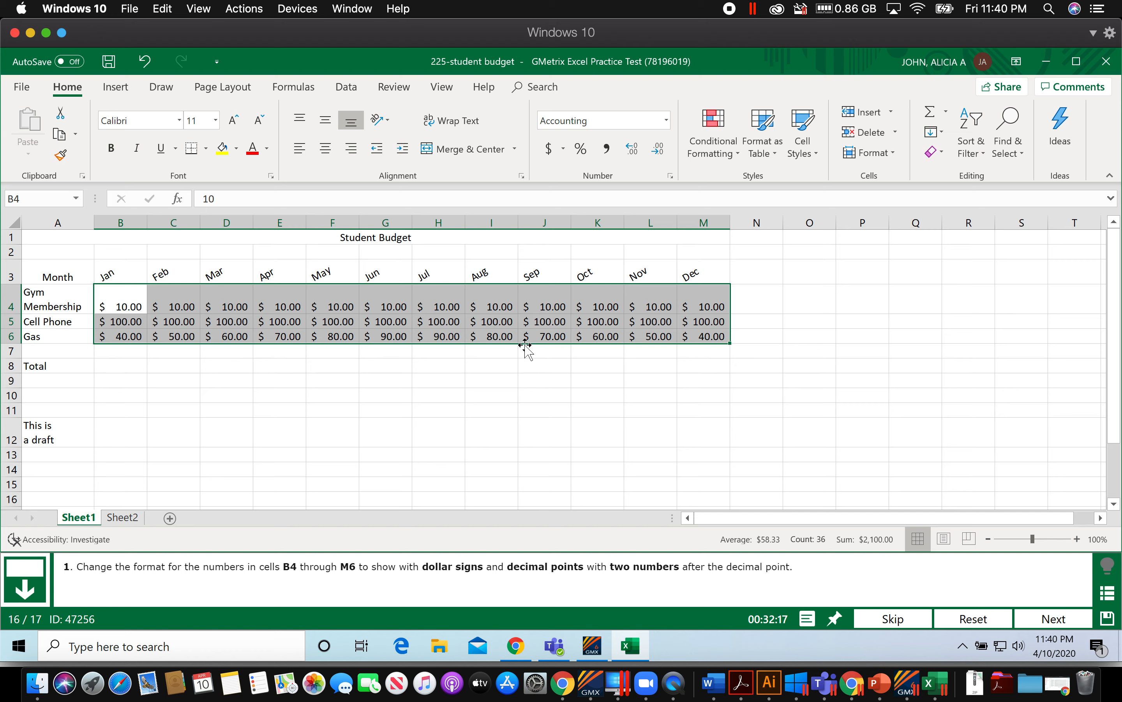
drag(510, 399, 550, 396)
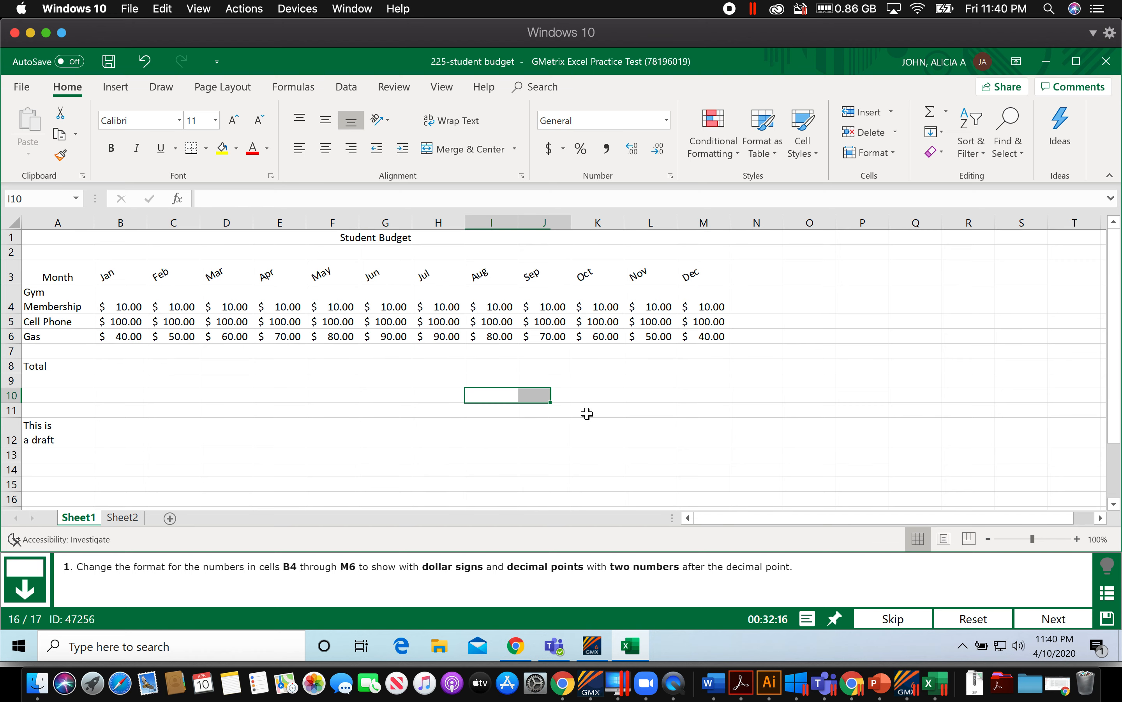
click(1054, 622)
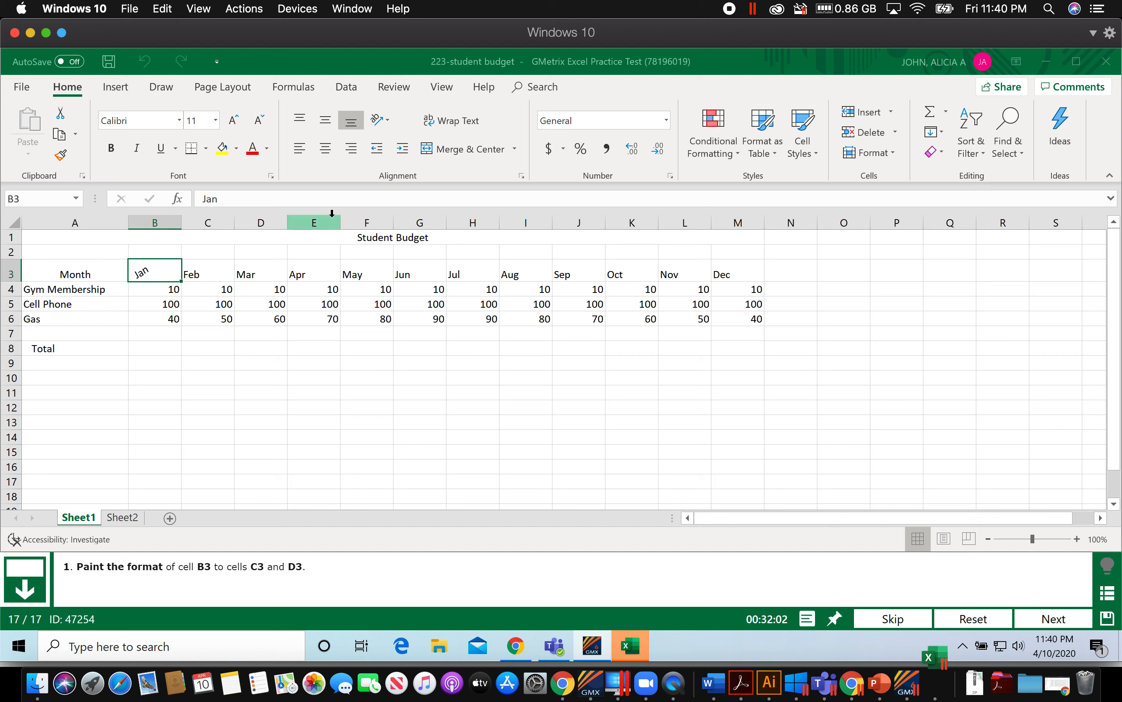
Copy the format of cell B3 to cells C3 and D3 with Format Painter.
click(147, 274)
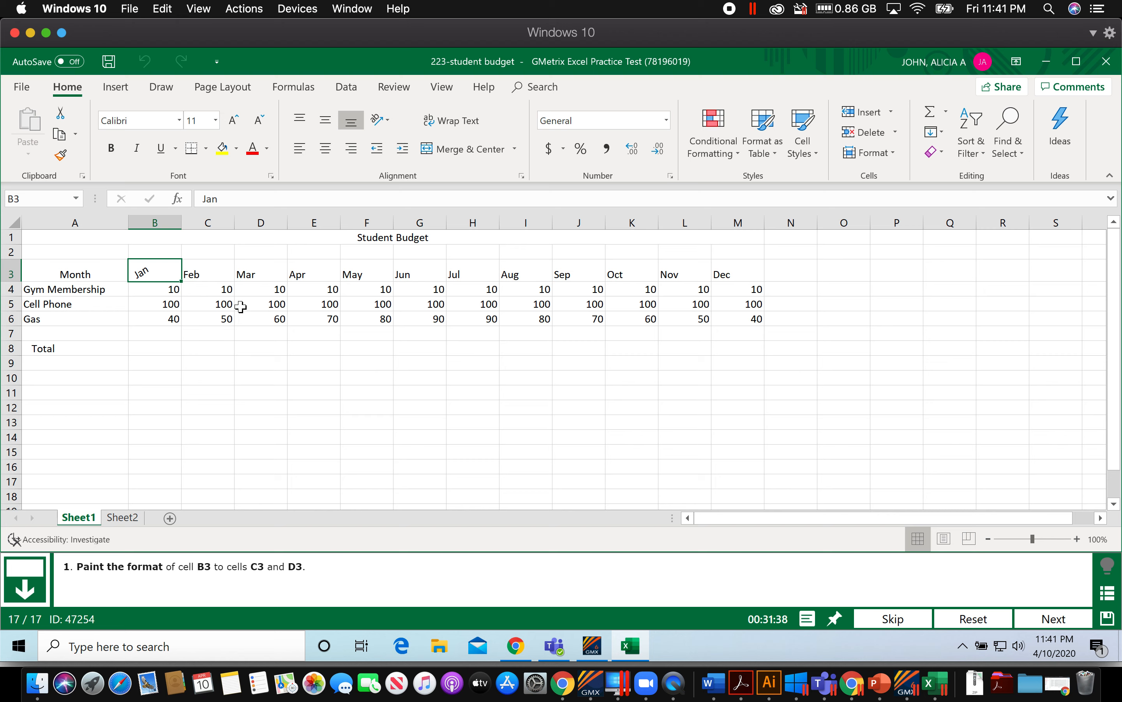
click(67, 159)
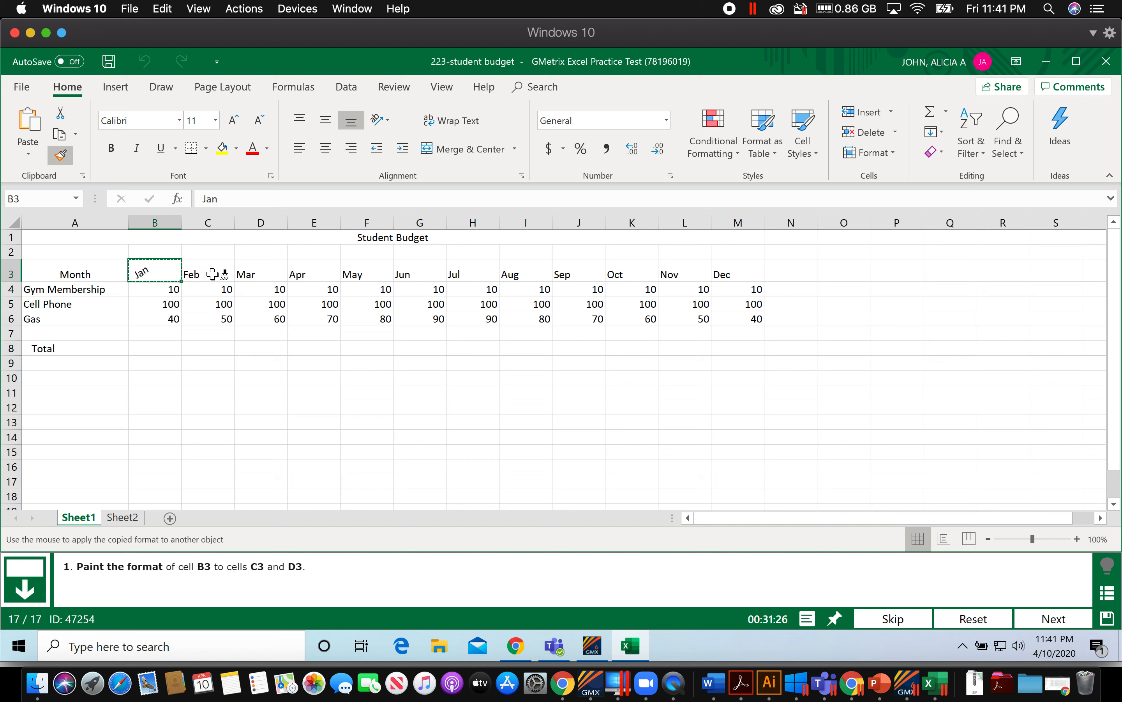
drag(207, 271, 246, 271)
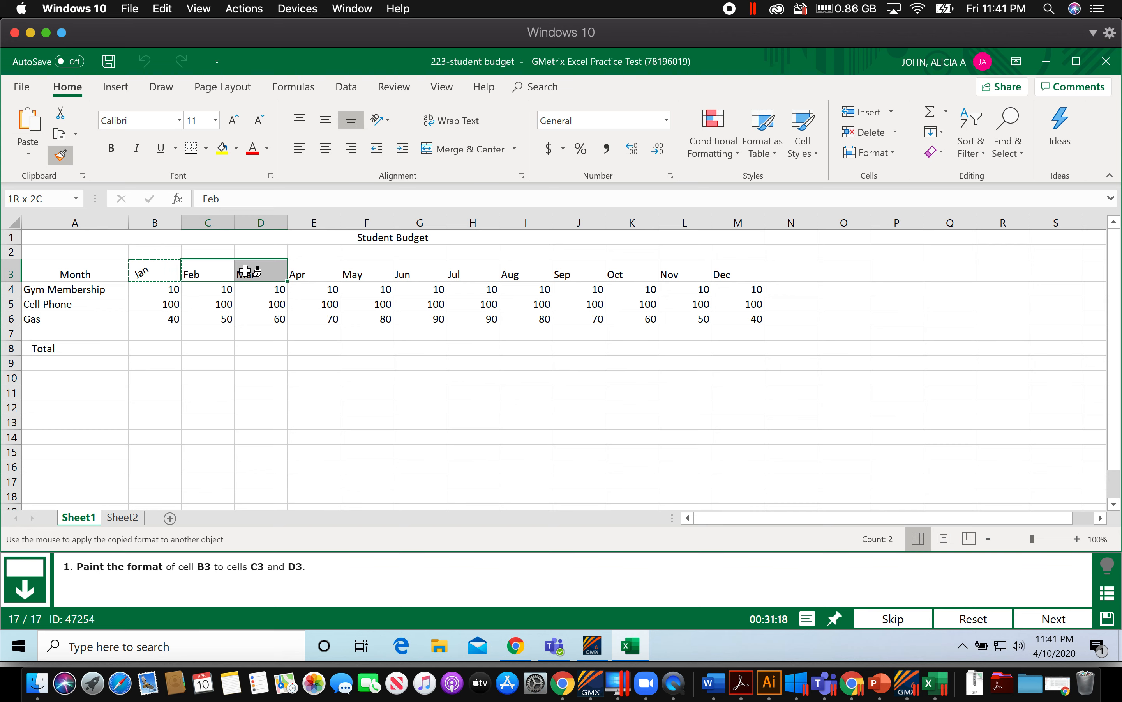
drag(245, 270, 246, 270)
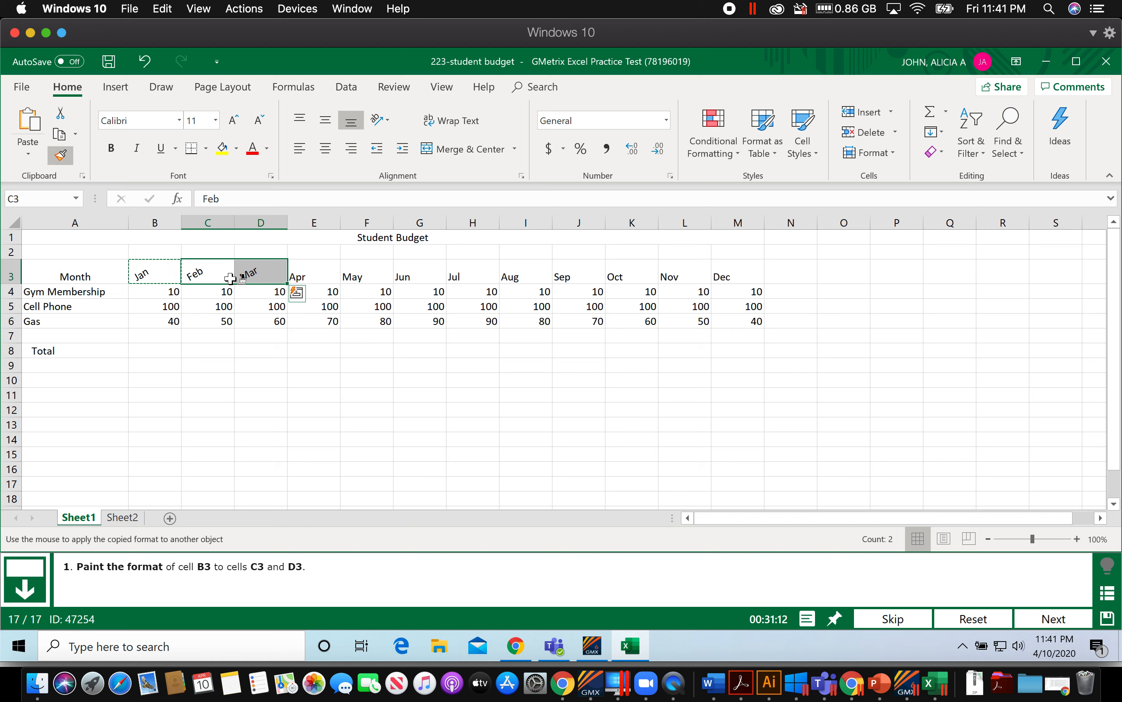
click(362, 380)
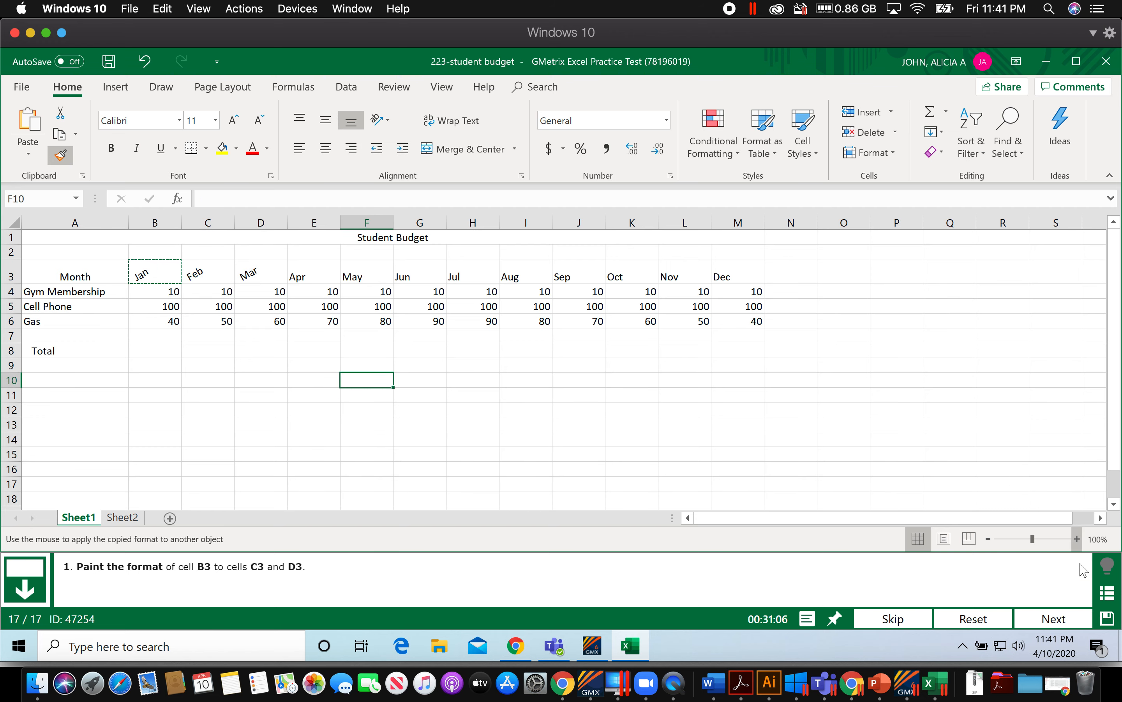
Finish the last question, submit the test for grading and dismiss the completion message.
click(1052, 623)
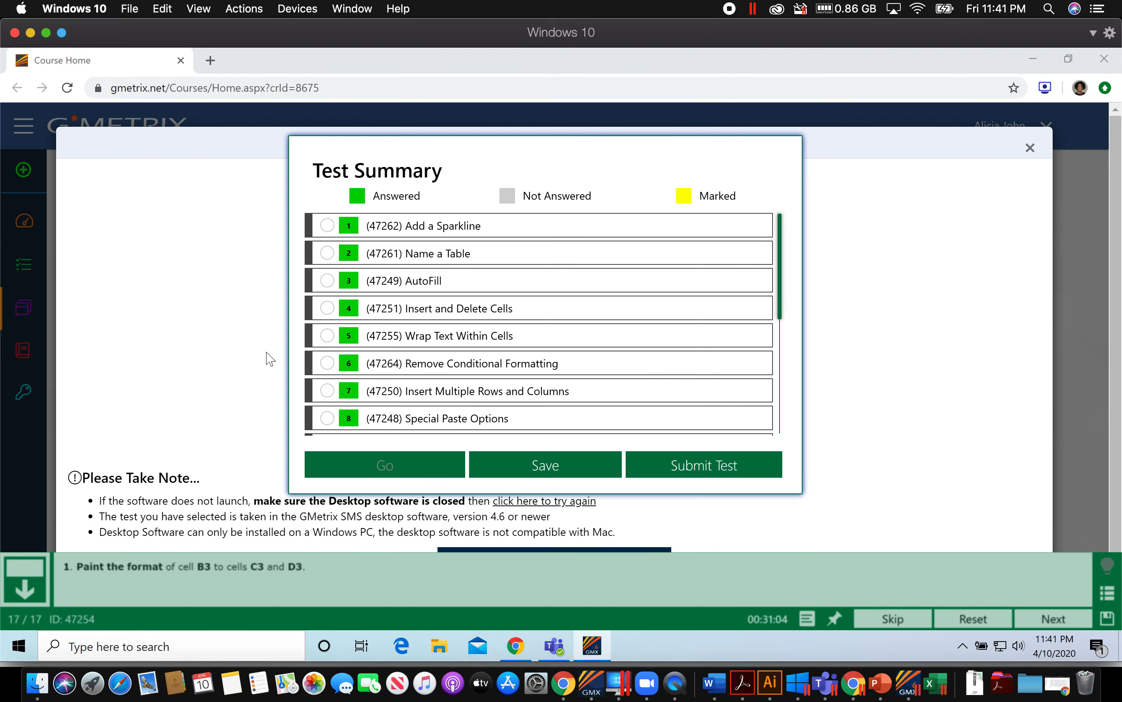
click(722, 470)
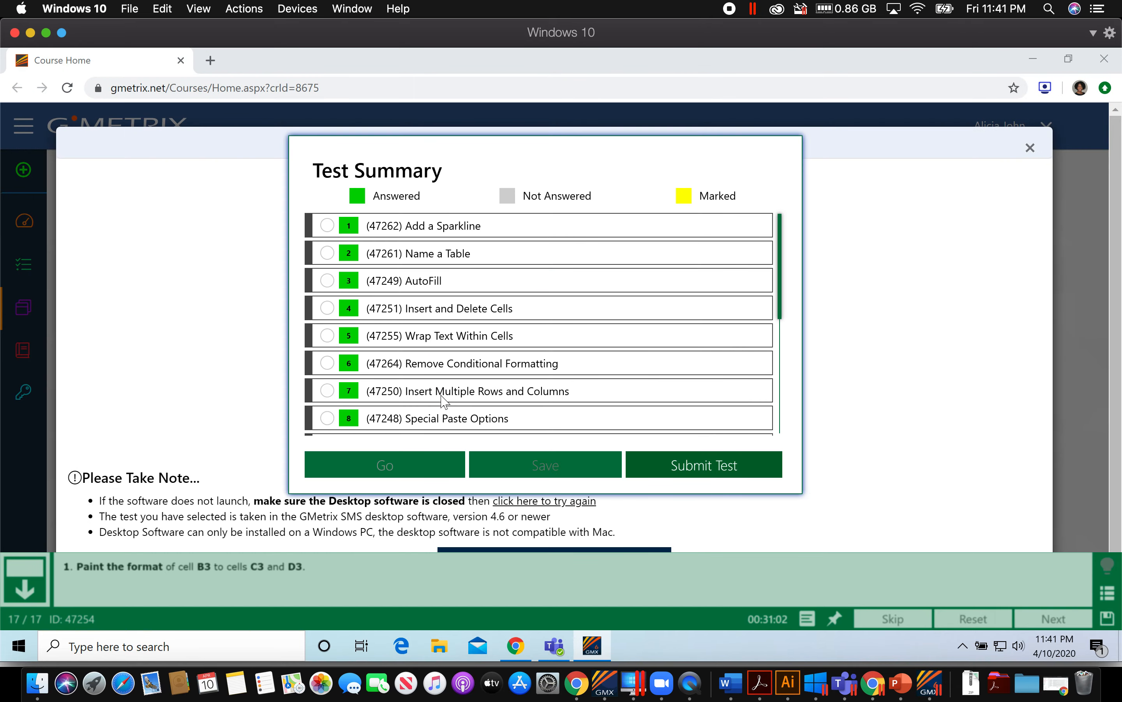
click(731, 378)
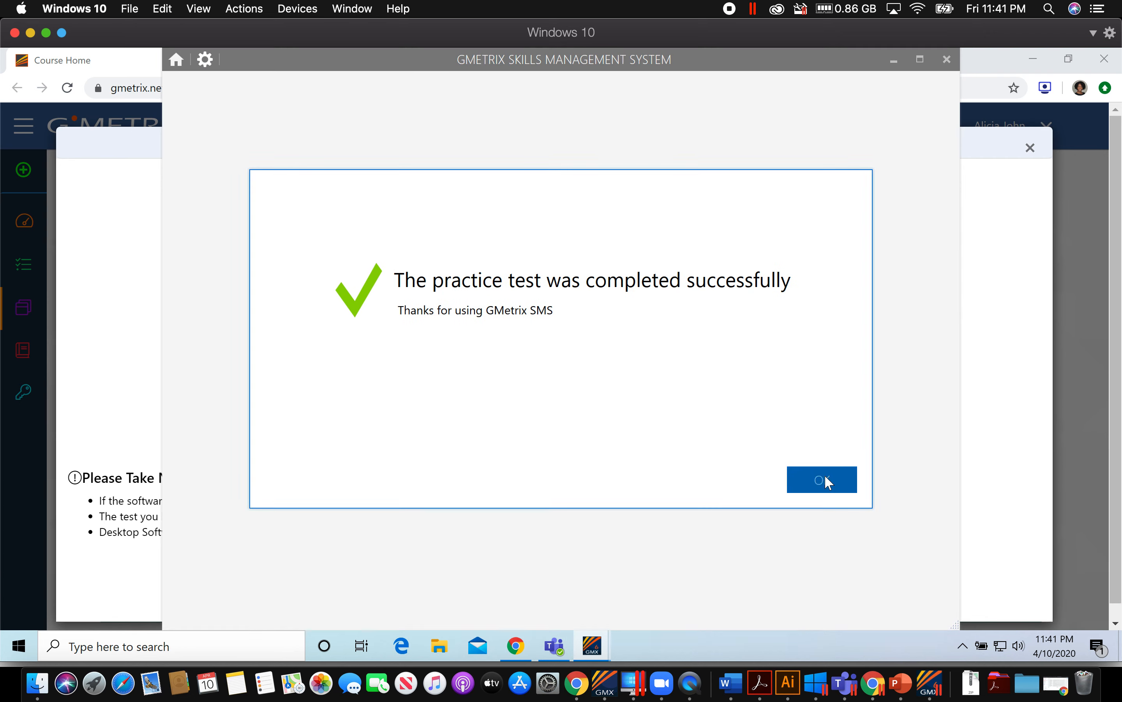
click(824, 474)
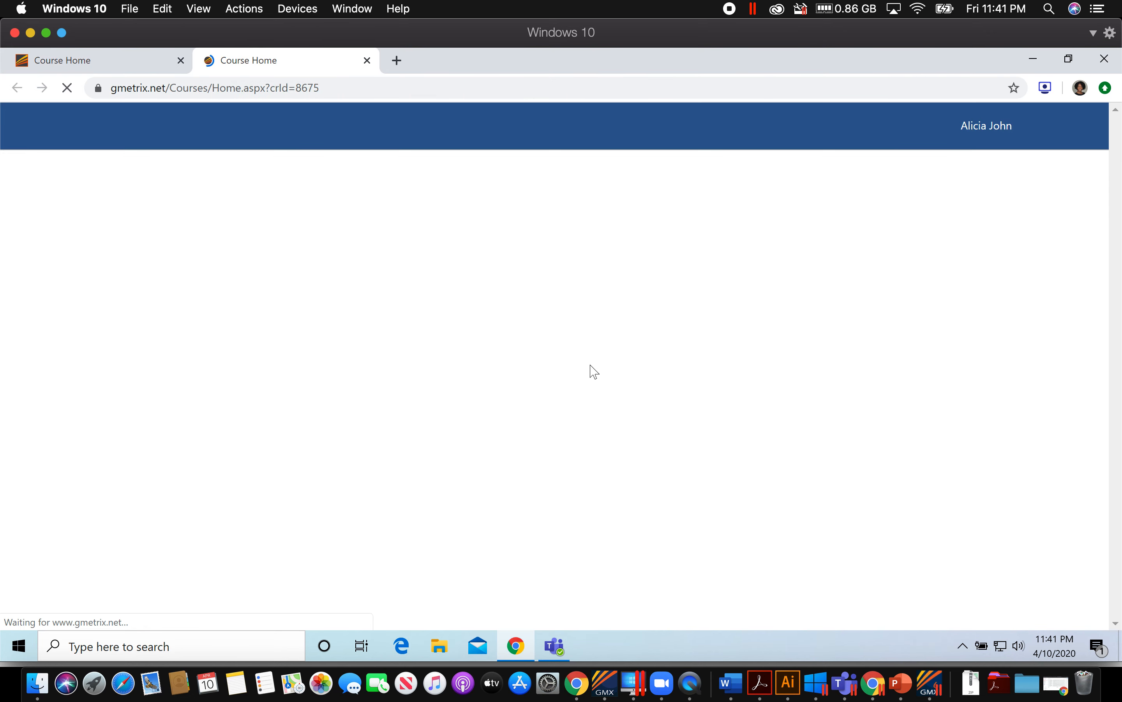